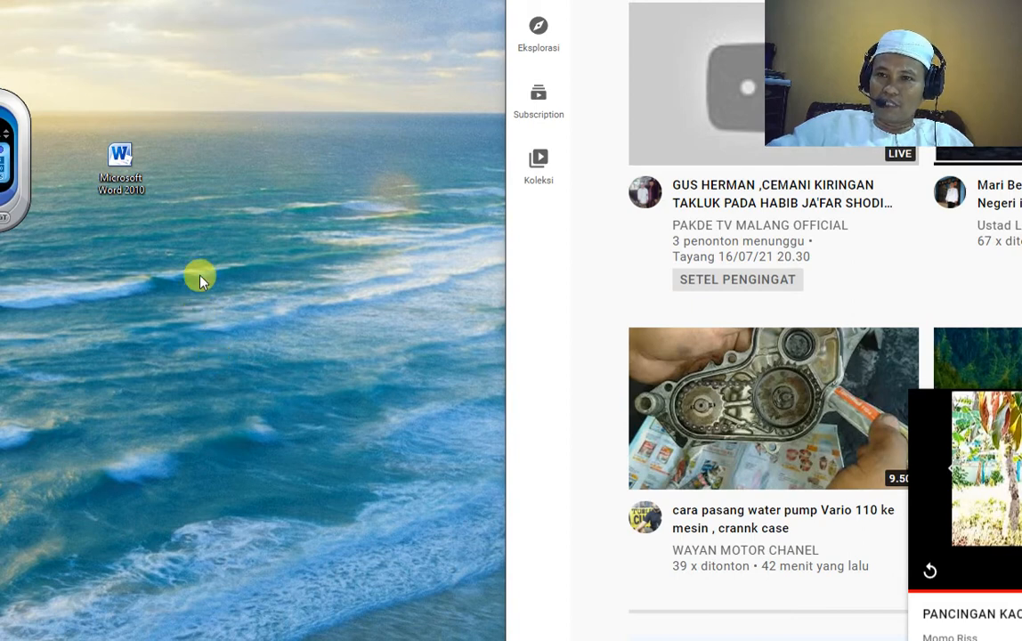
- Move the Microsoft Word 2010 shortcut to the upper part of the desktop and launch Word from it
left_click_drag(120, 169, 64, 55)
right_click(70, 48)
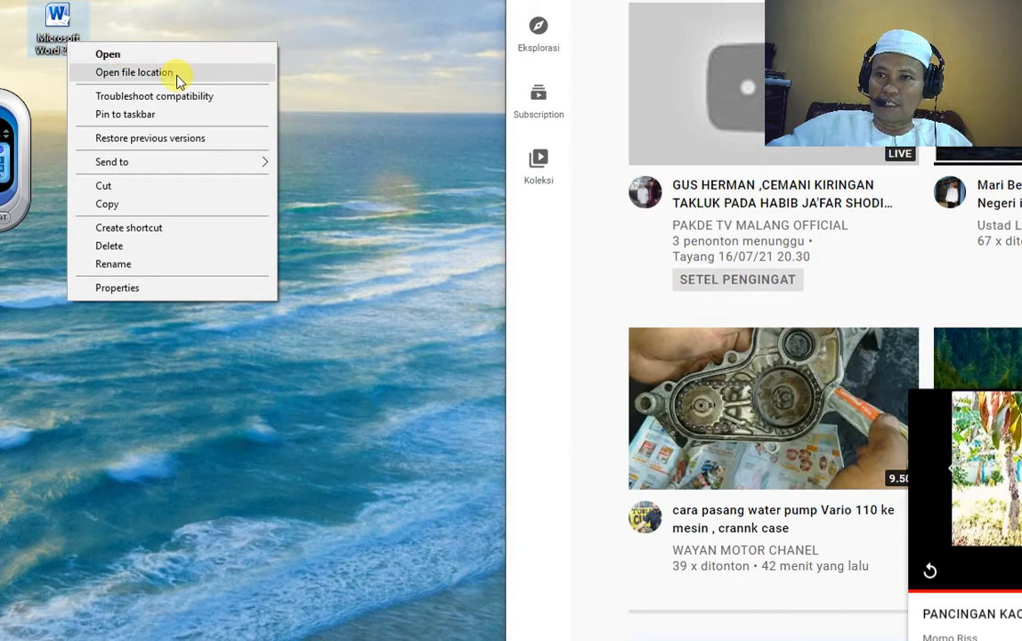
left_click(403, 77)
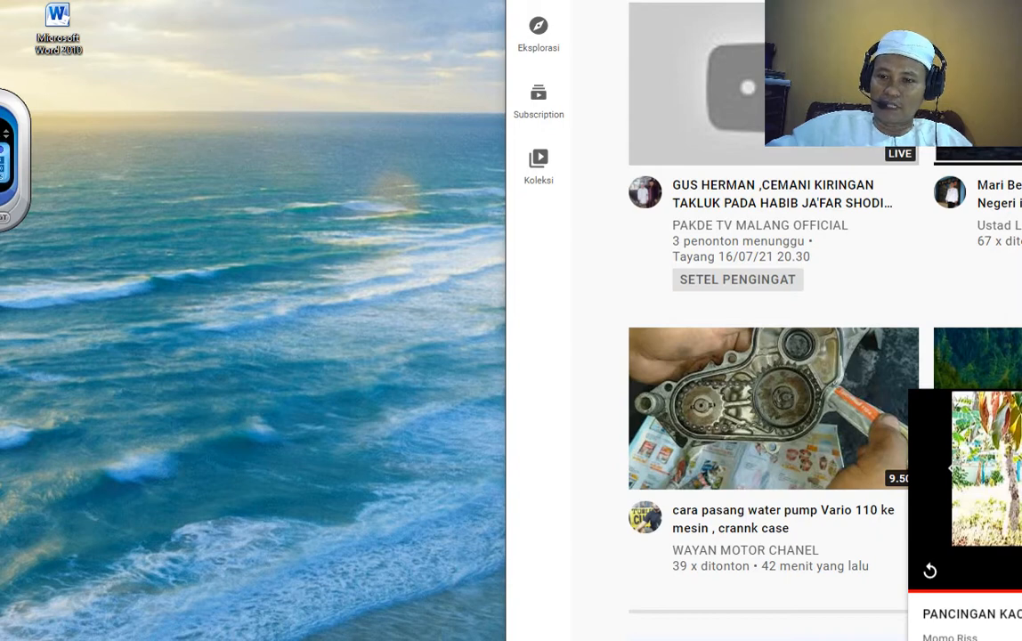
mouse_move(66, 639)
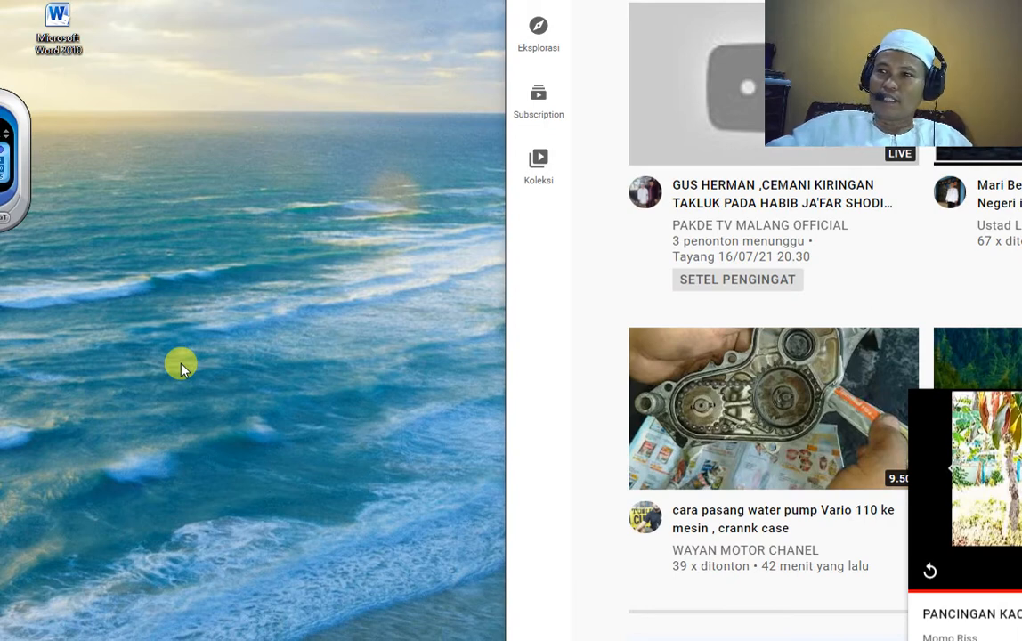
double_click(61, 22)
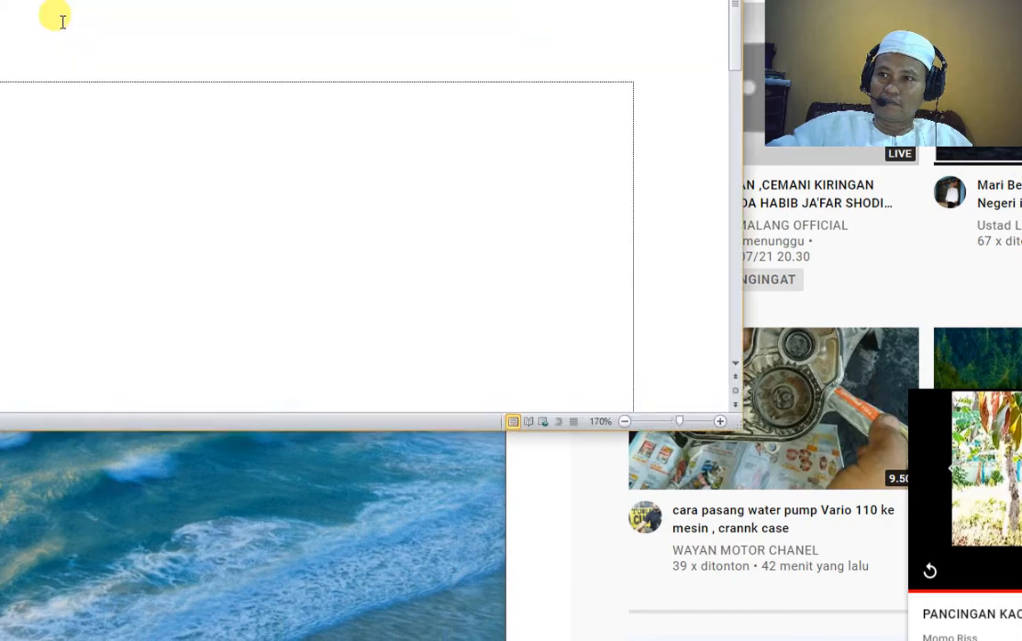
left_click_drag(0, 0, 265, 16)
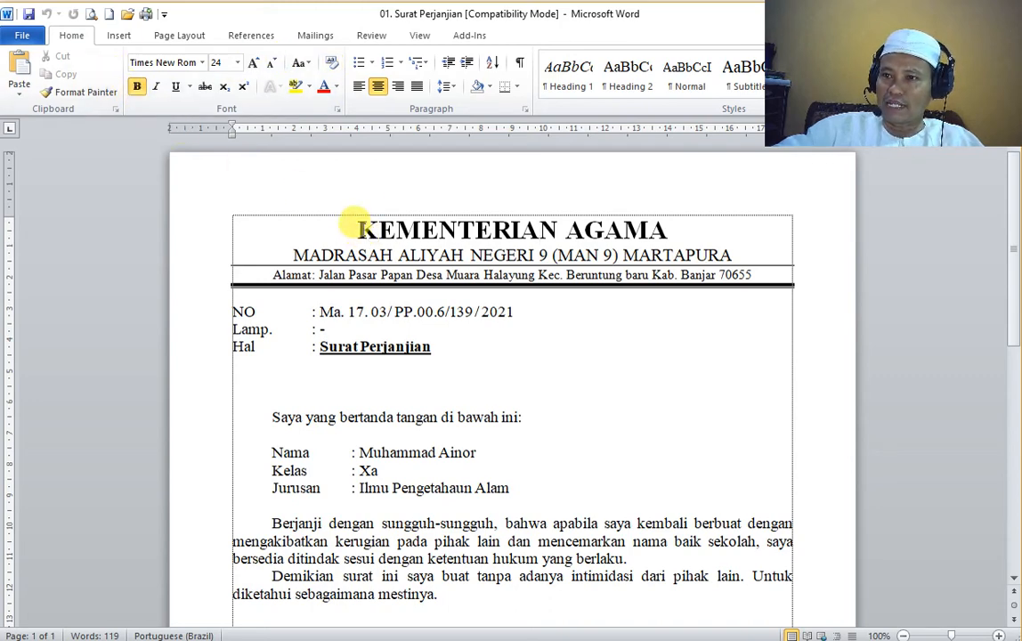
- Review the finished Surat Perjanjian letter from its letterhead through the body text to the signature blocks
left_click(285, 254)
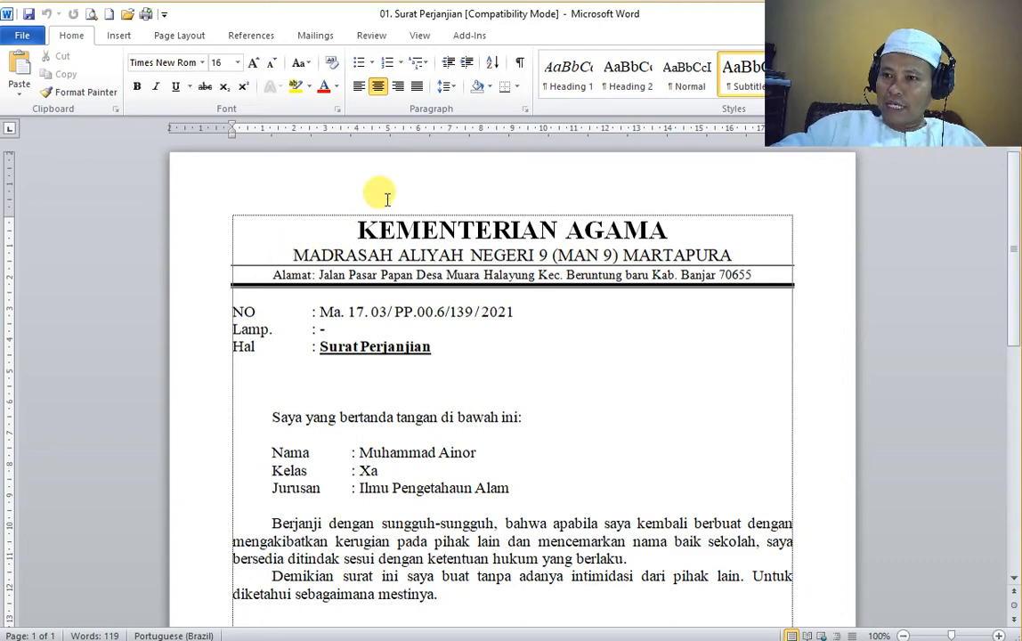
scroll(405, 256, "down", 11)
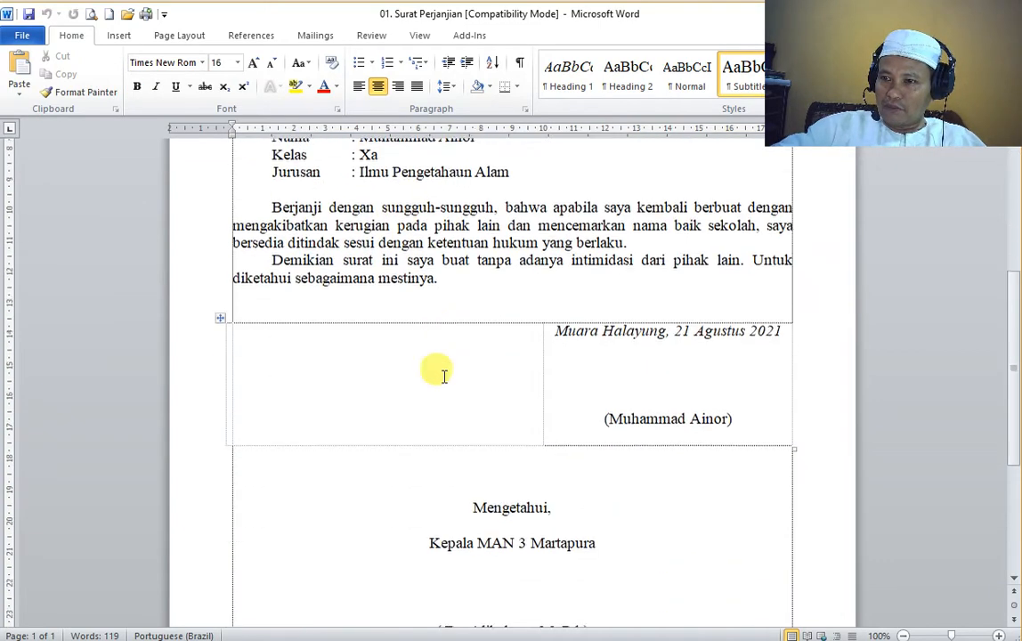
scroll(431, 372, "up", 4)
scroll(435, 374, "up", 7)
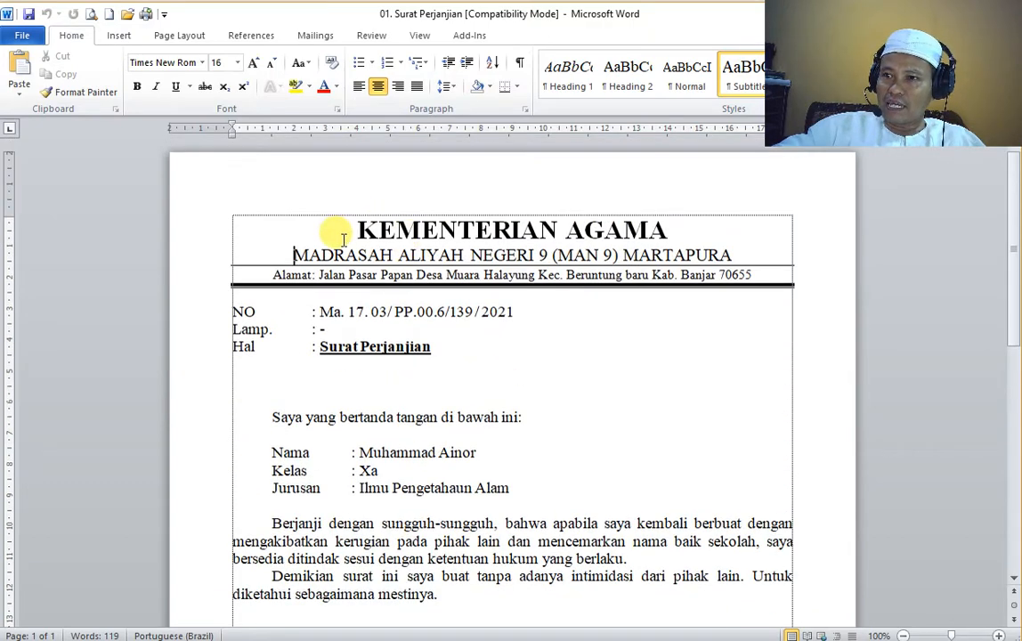
left_click(336, 225)
left_click(292, 254)
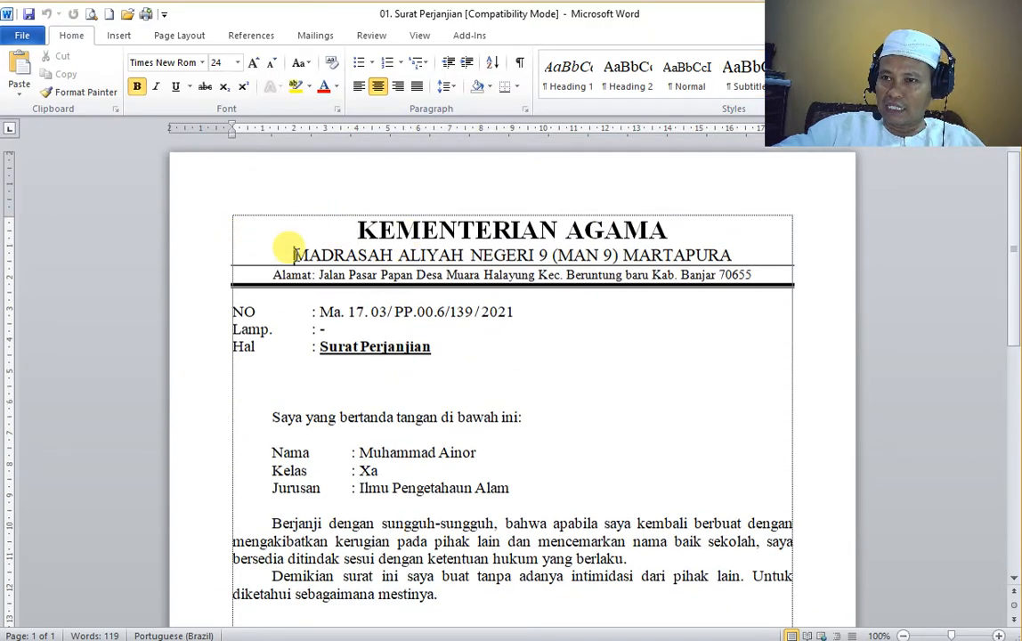
left_click(362, 363)
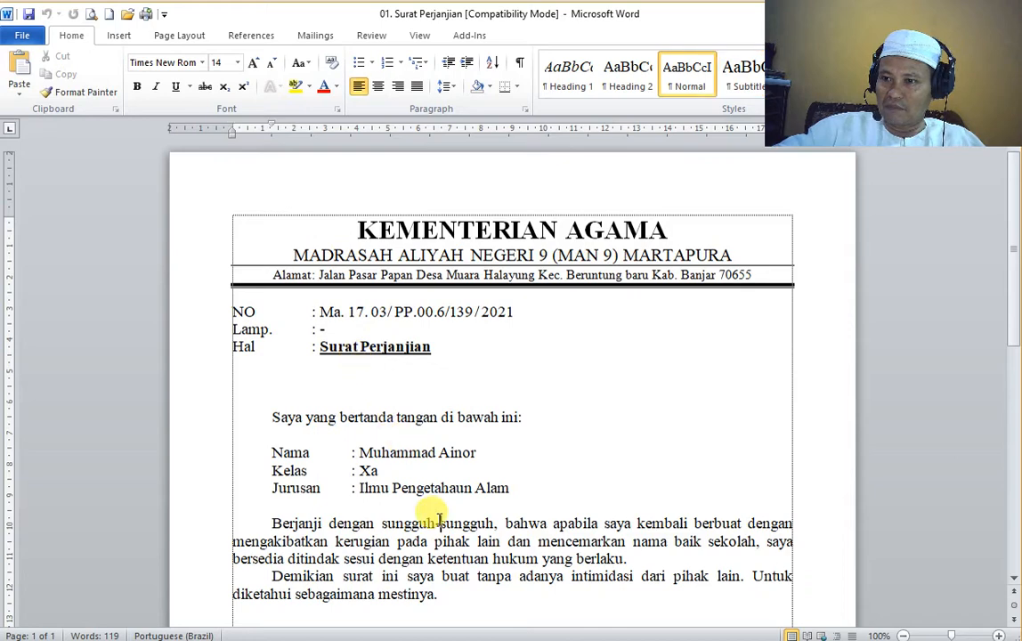
left_click(438, 523)
scroll(555, 486, "down", 1)
left_click(510, 448)
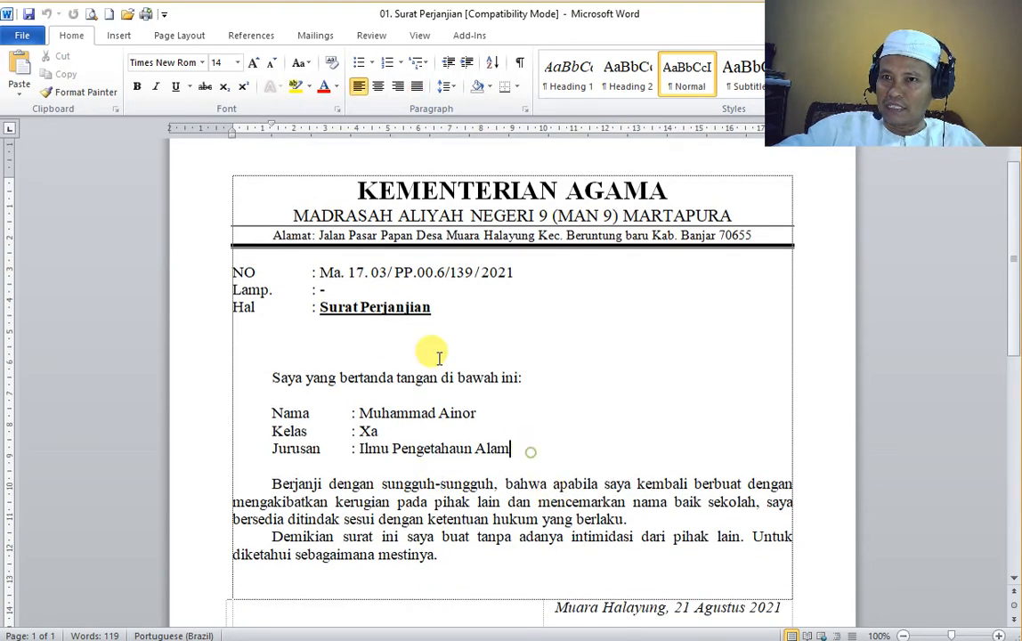
- Open the letter's print preview, set it to 80% zoom, and examine the page from letterhead to signatures
left_click(91, 14)
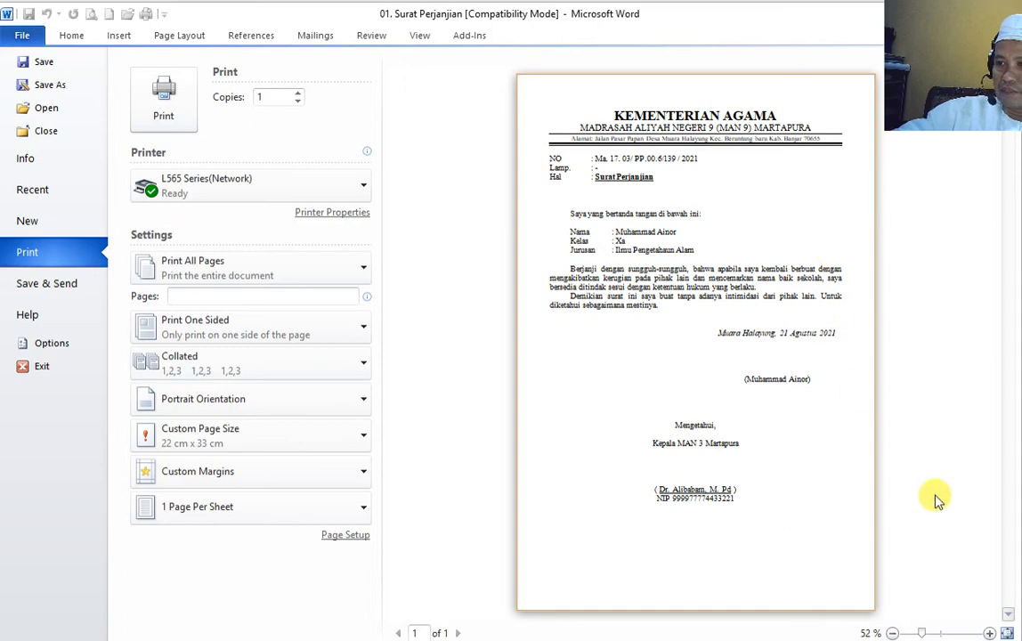
left_click(992, 632)
left_click(991, 632)
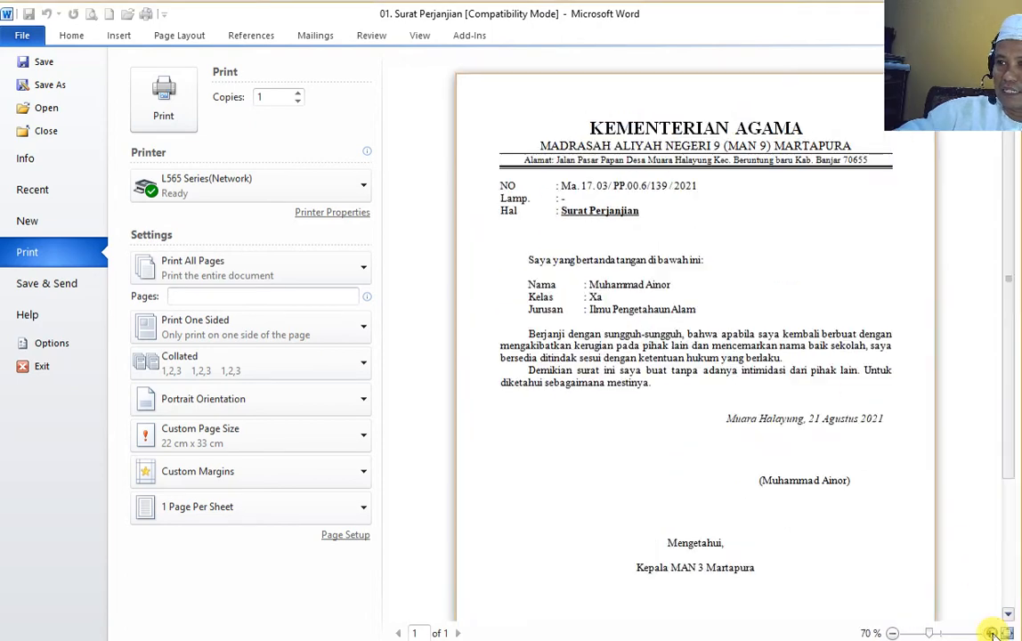
left_click(991, 632)
left_click(992, 632)
left_click(991, 632)
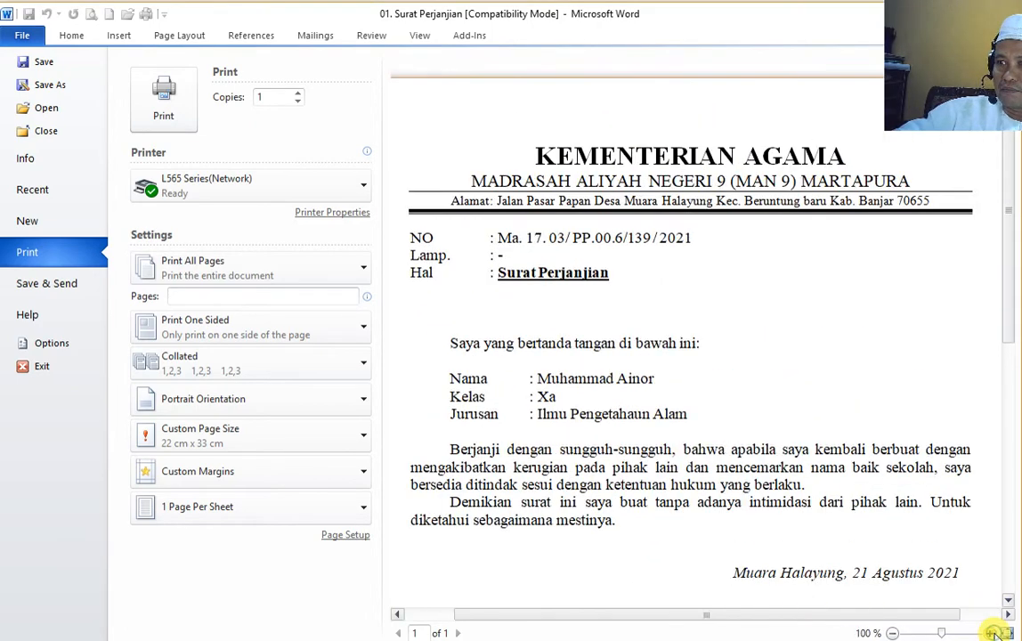
left_click(893, 633)
left_click(893, 633)
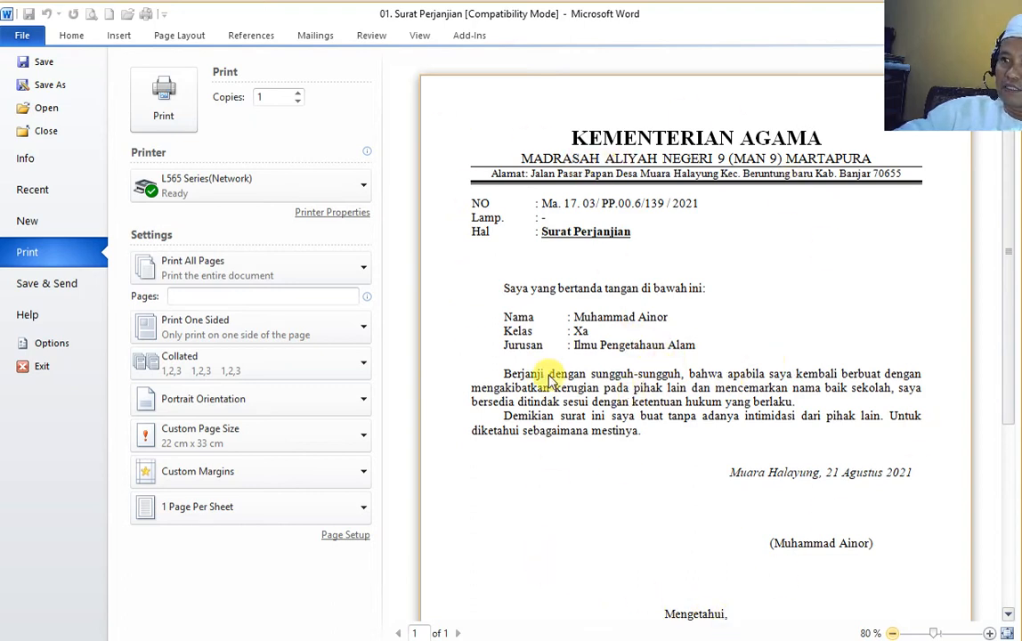
scroll(645, 395, "down", 1)
scroll(644, 394, "down", 2)
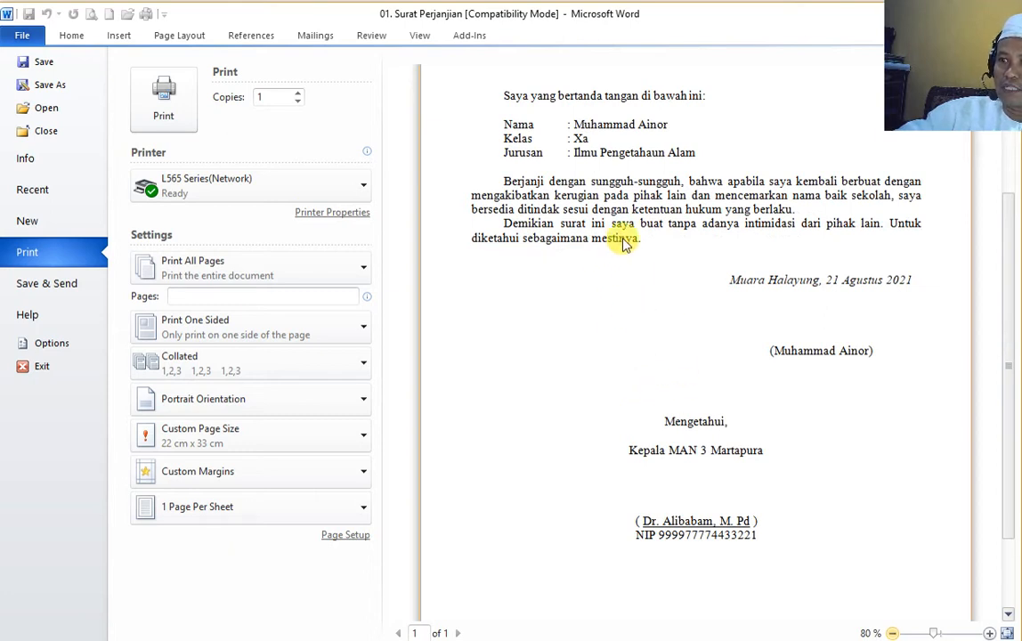
scroll(621, 238, "up", 3)
scroll(645, 391, "up", 1)
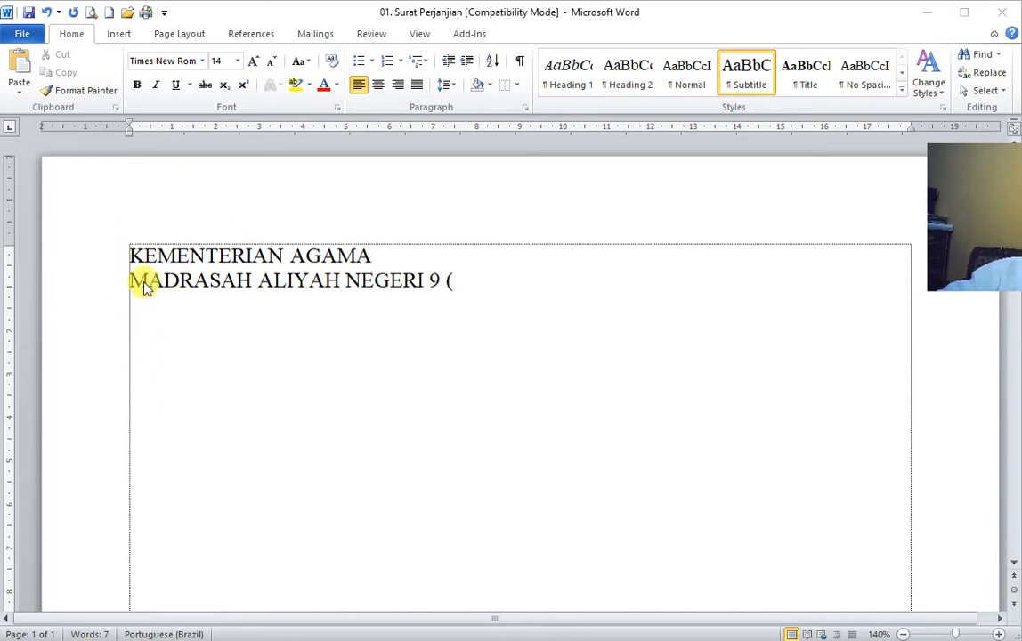
scroll(137, 454, "down", 8)
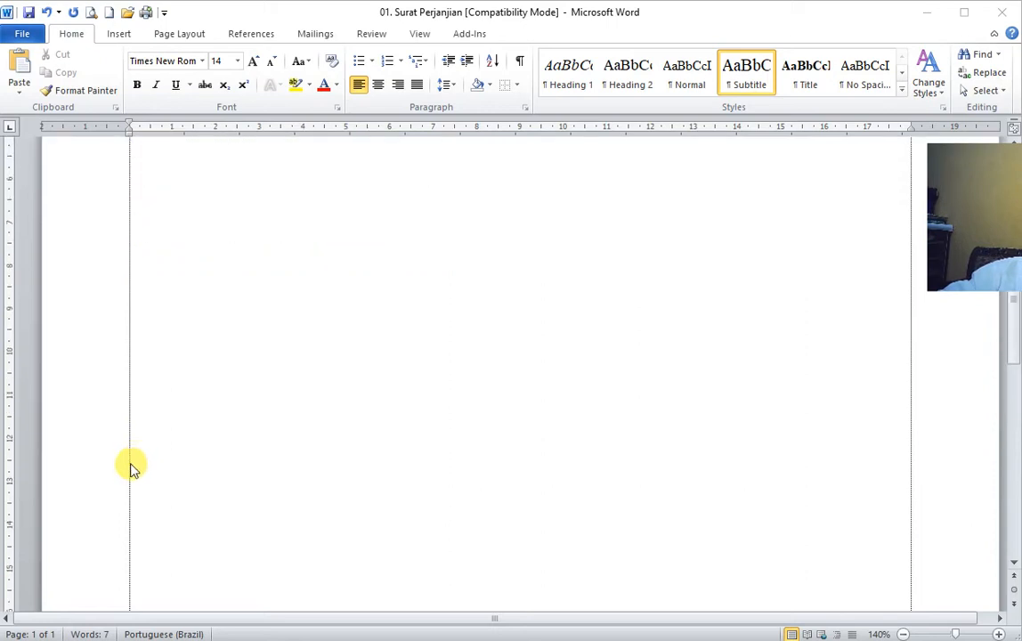
scroll(129, 471, "up", 8)
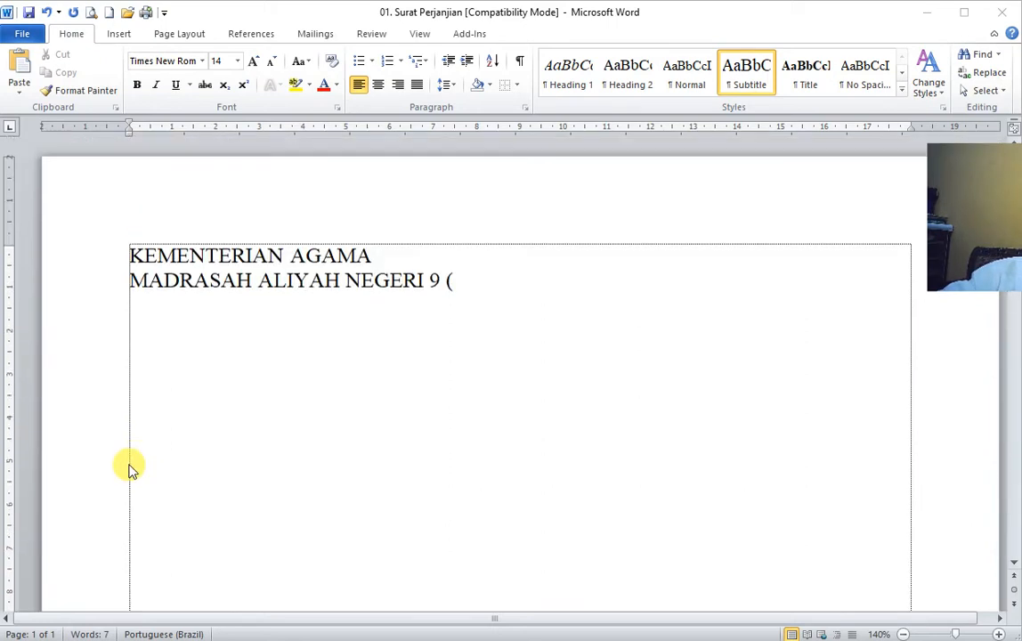
left_click(143, 253)
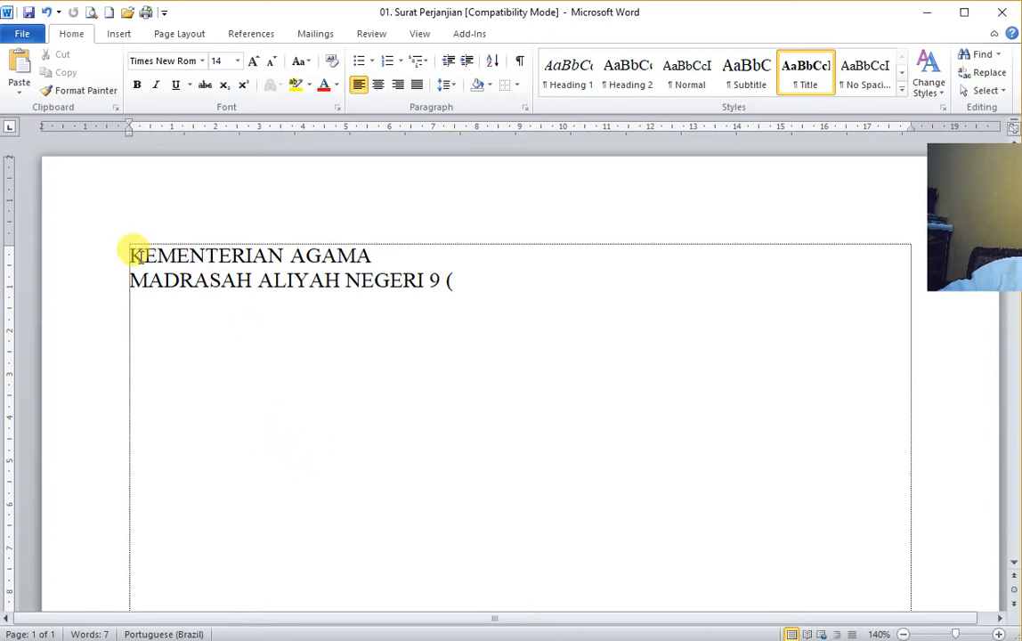
left_click_drag(128, 244, 365, 251)
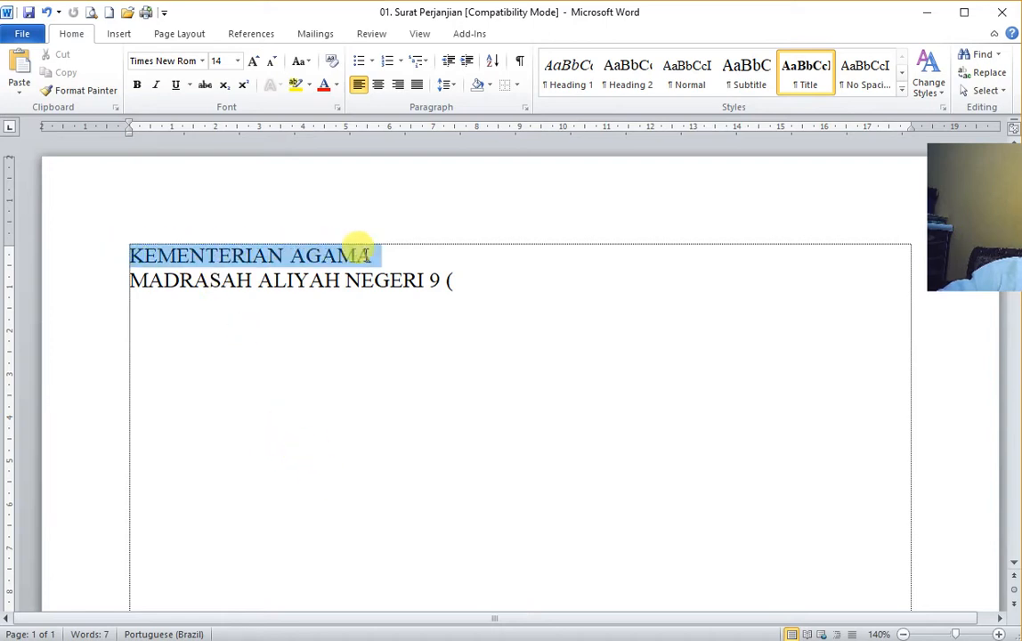
left_click(346, 280)
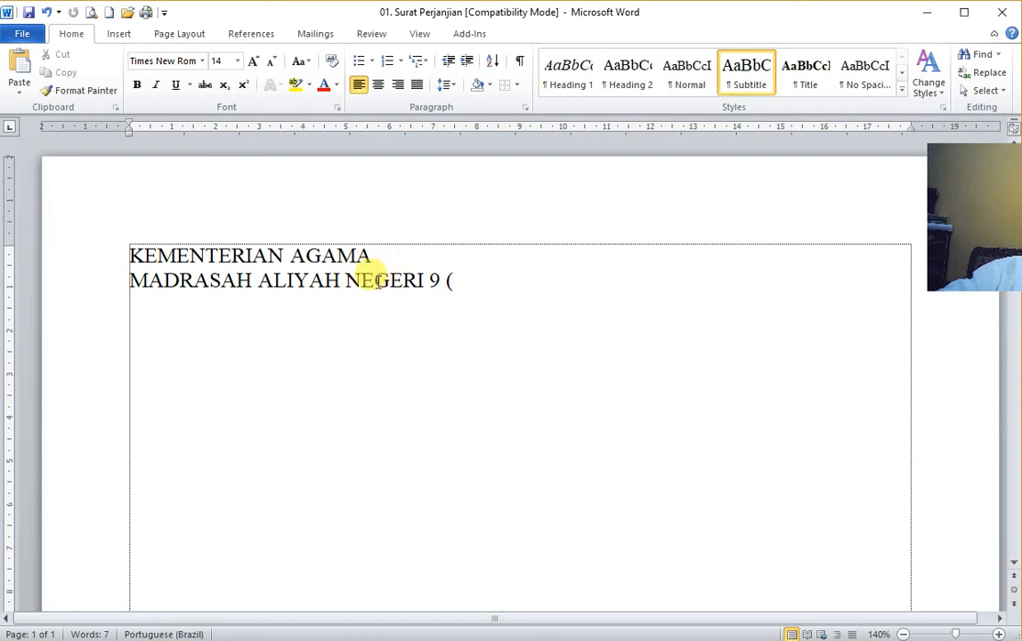
- Delete the opening parenthesis after "MADRASAH ALIYAH NEGERI 9", try a "9" in its place, and re-enter "("
left_click(467, 279)
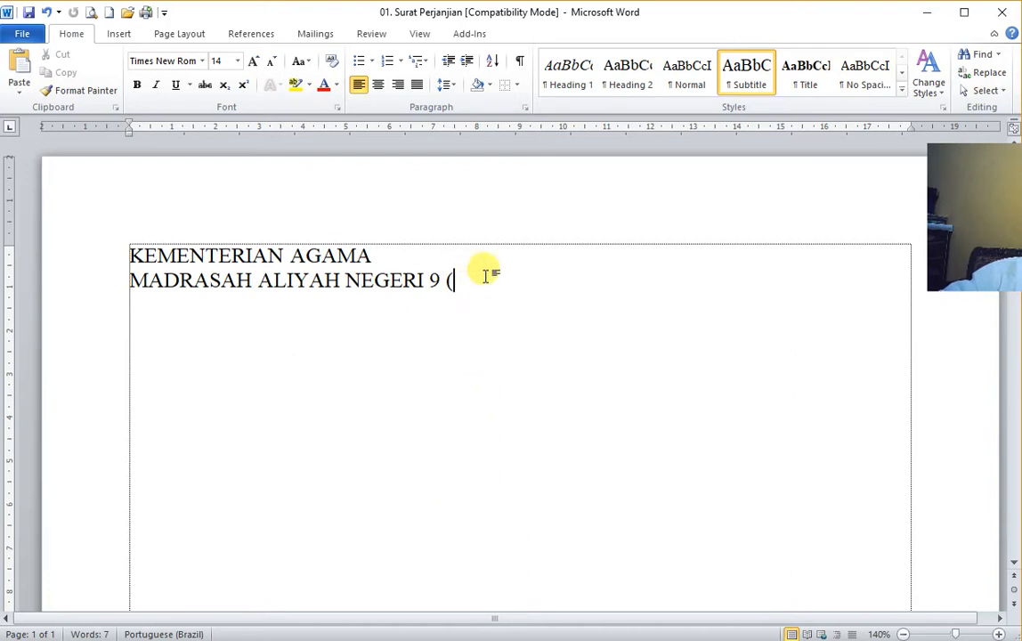
left_click_drag(472, 280, 450, 280)
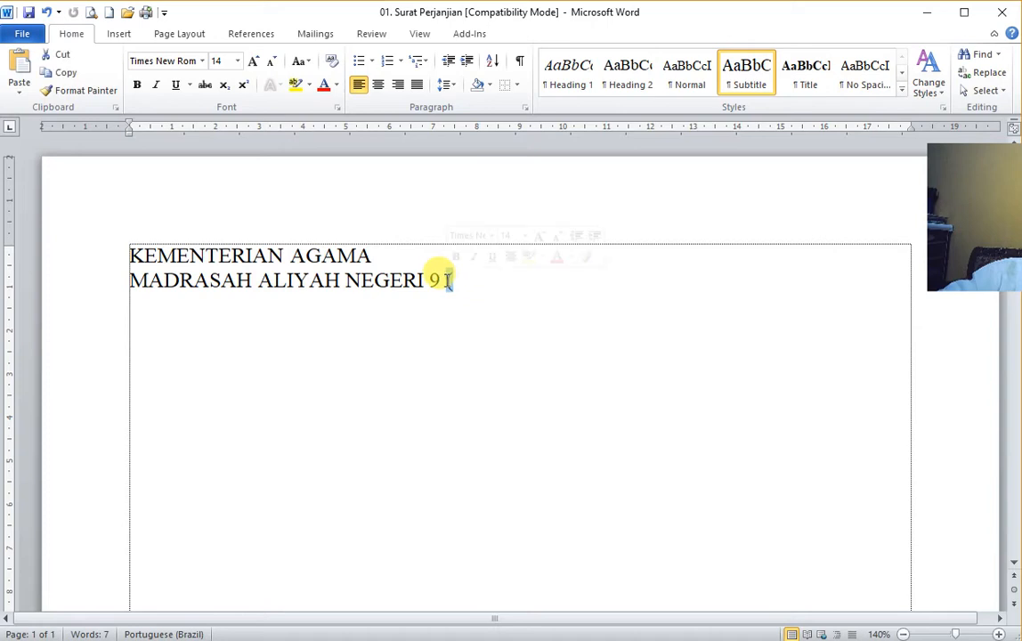
key("BackSpace")
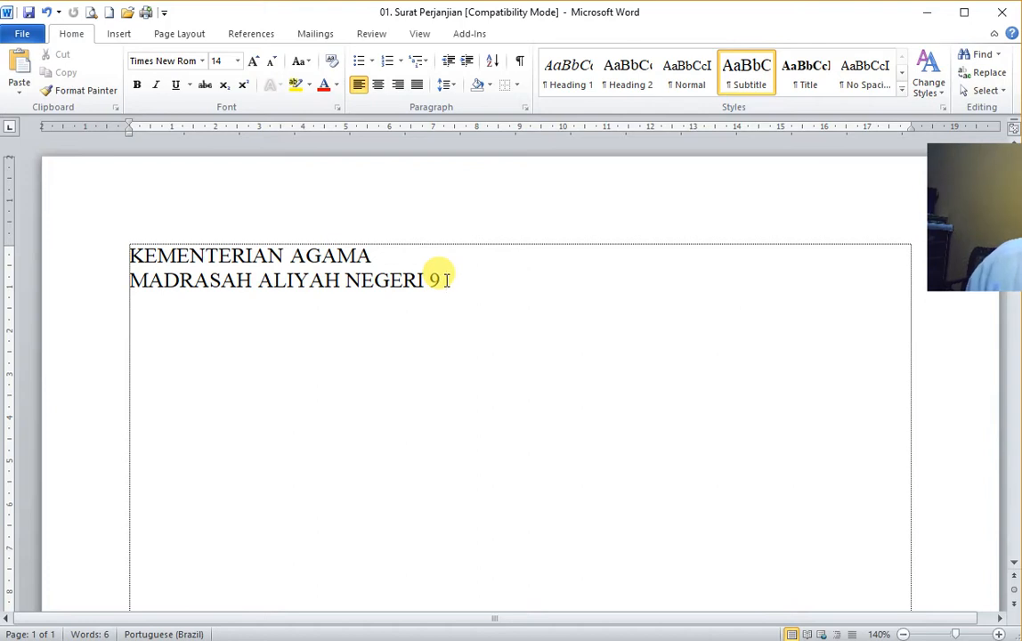
type("9")
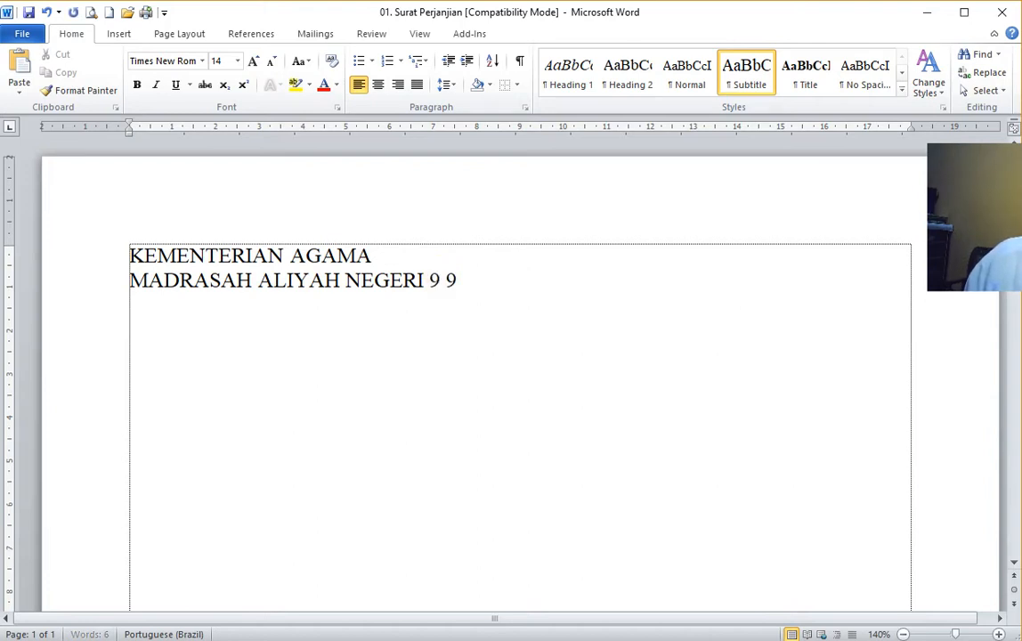
key("BackSpace")
key("BackSpace")
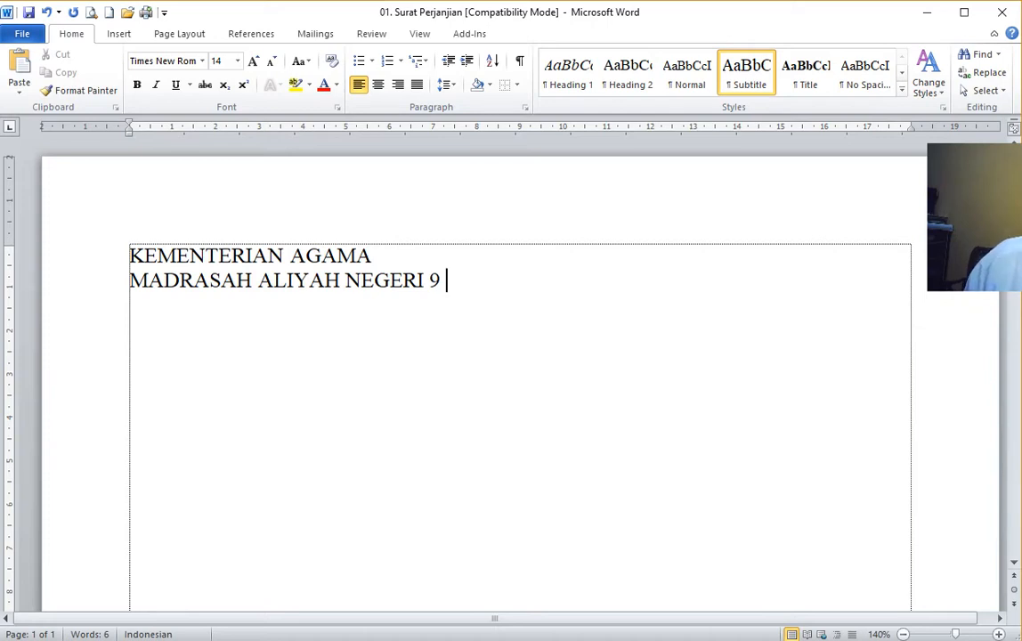
type("(")
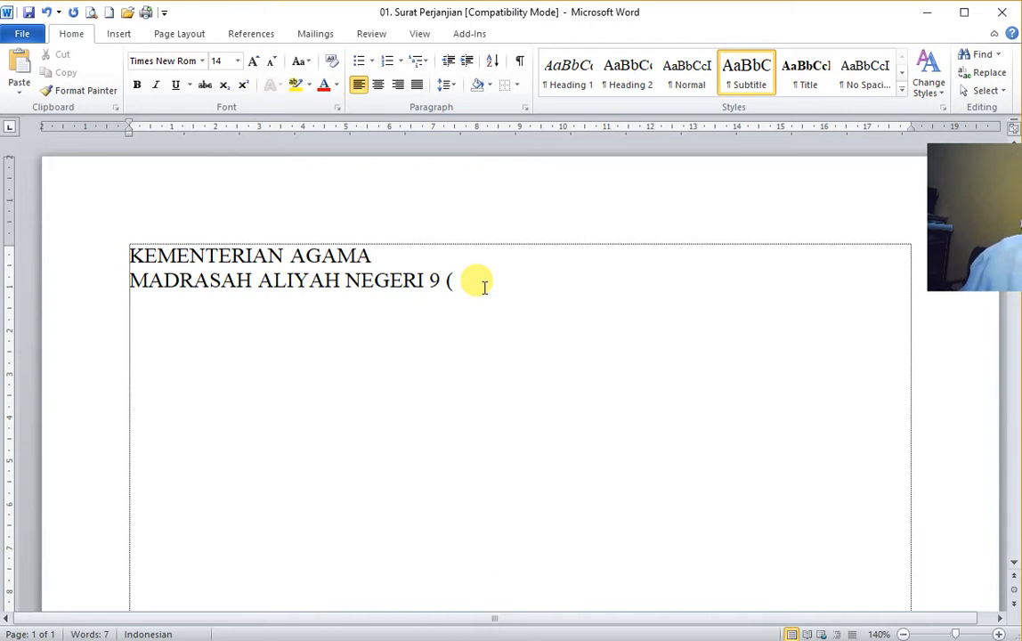
- Try the capital letters "HDHD" after the opening parenthesis in the second letterhead line and delete them
type("HDHD")
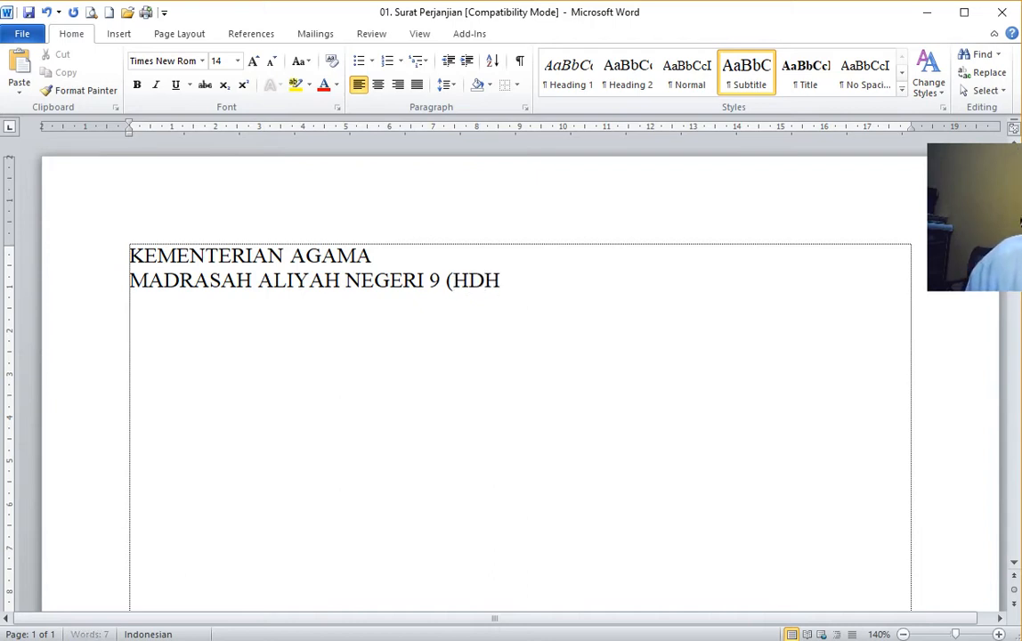
key("BackSpace")
key("BackSpace")
key("BackSpace")
key("BackSpace")
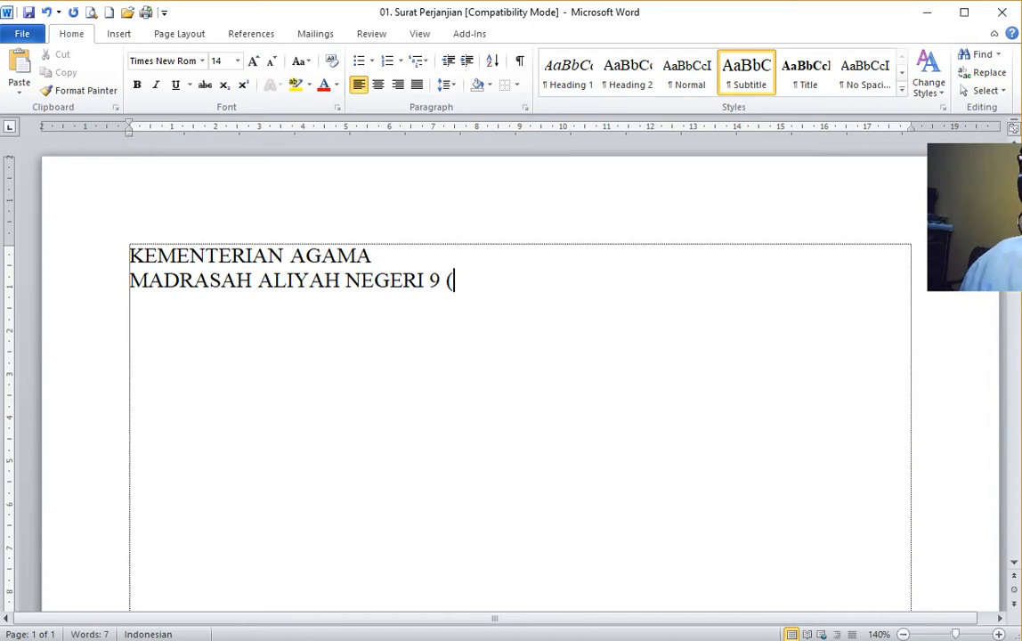
- Try the lowercase letters "hdhdhdh" after the opening parenthesis in the second letterhead line and delete them
type("hdhdhdh")
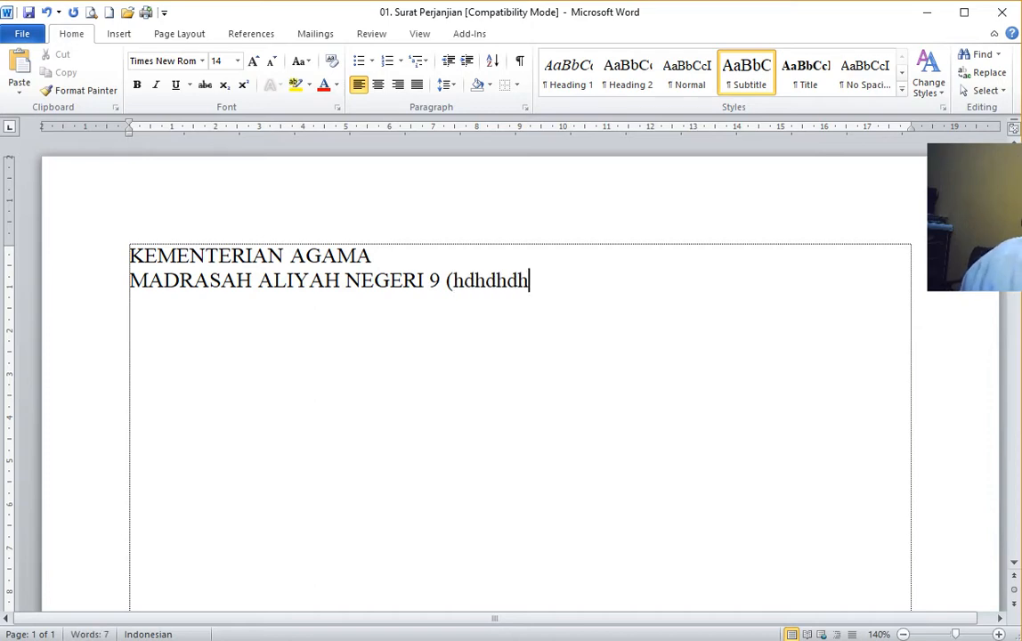
key("BackSpace")
key("BackSpace")
key("BackSpace")
key("BackSpace")
key("BackSpace")
key("BackSpace")
key("BackSpace")
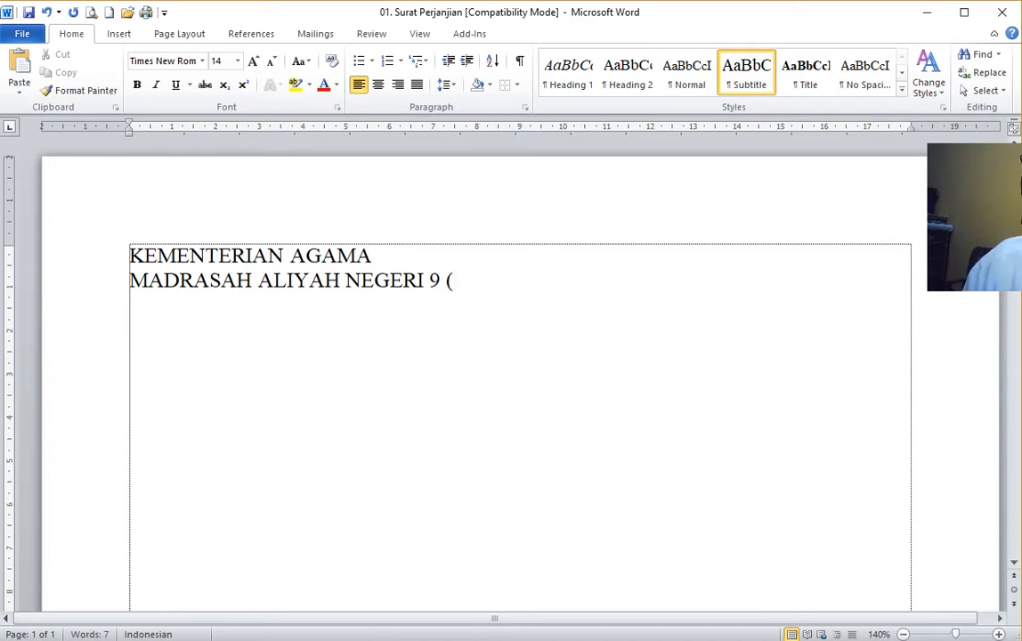
- Try the capital letters "HHHH" after the opening parenthesis in the second letterhead line and delete them
type("HHHH")
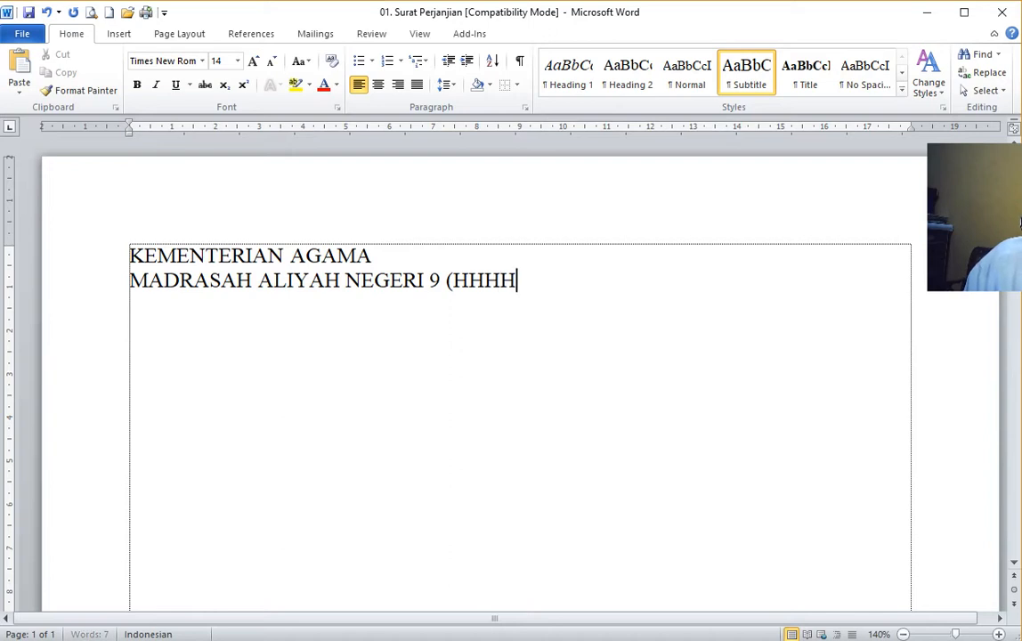
key("BackSpace")
key("BackSpace")
key("BackSpace")
key("BackSpace")
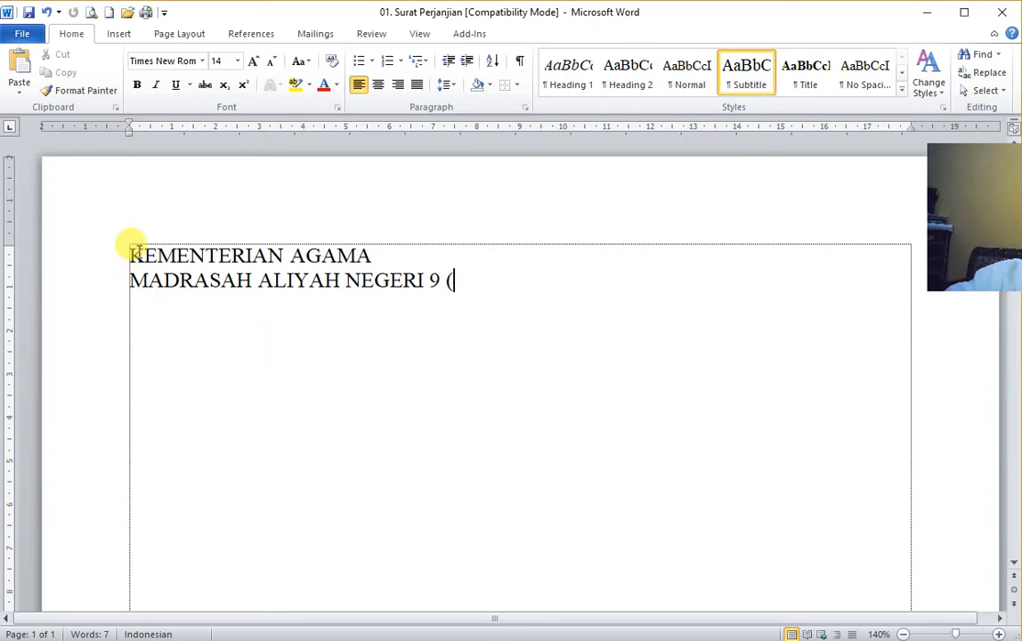
- Cycle the letter case of "KEMENTERIAN AGAMA" repeatedly through lowercase and capitalised words, ending in uppercase
left_click_drag(134, 254, 354, 256)
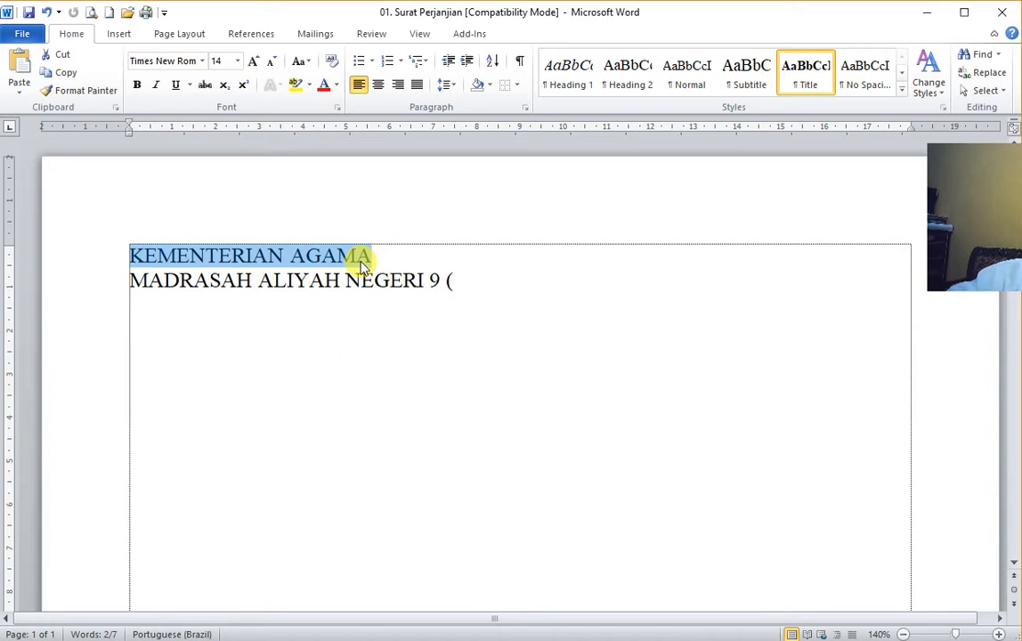
key("shift+F3")
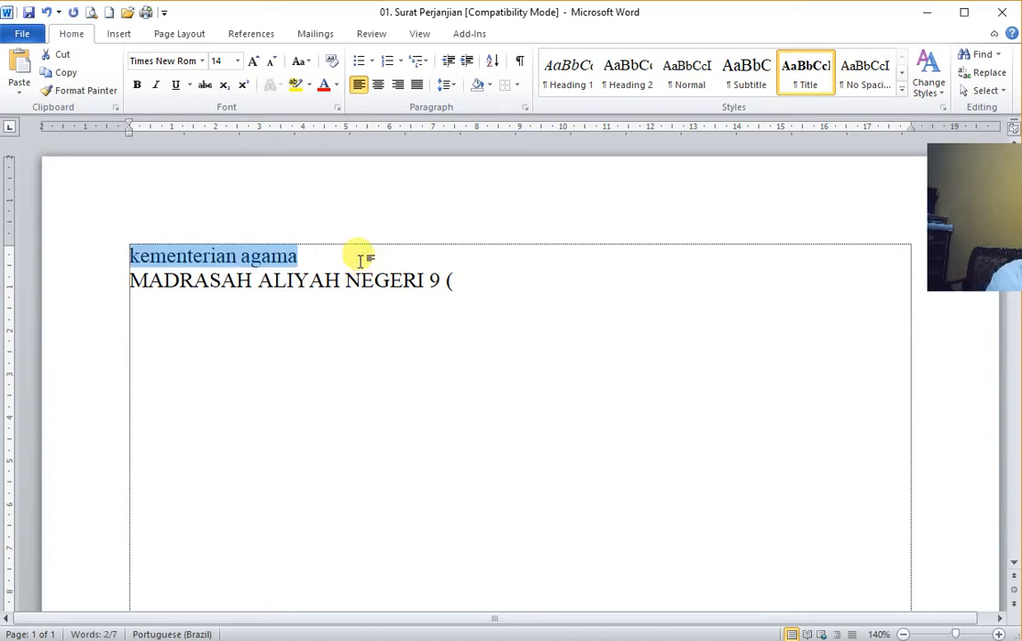
key("shift+F3")
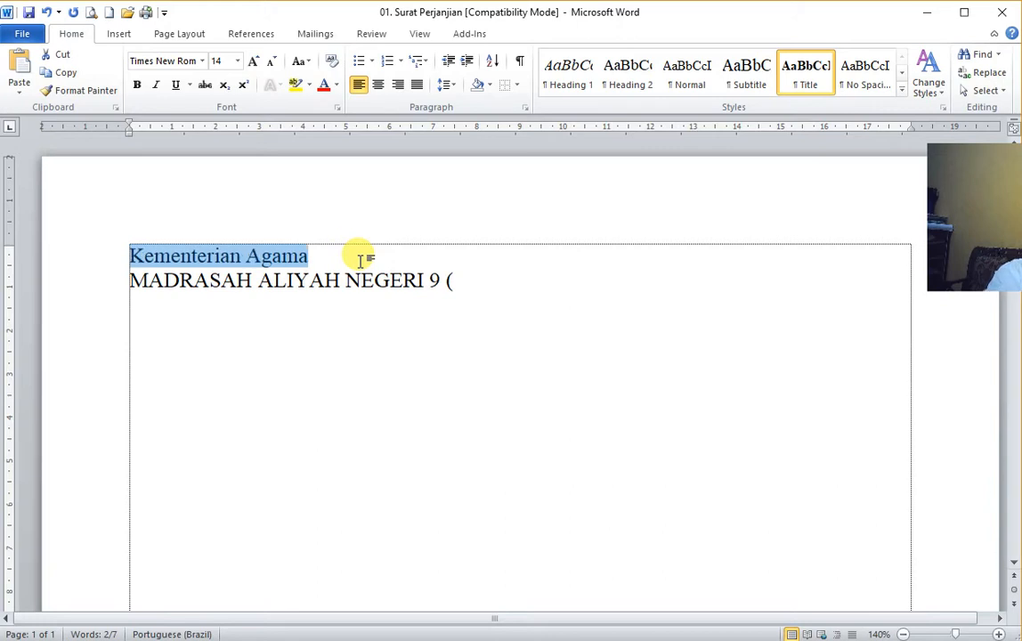
key("shift+F3")
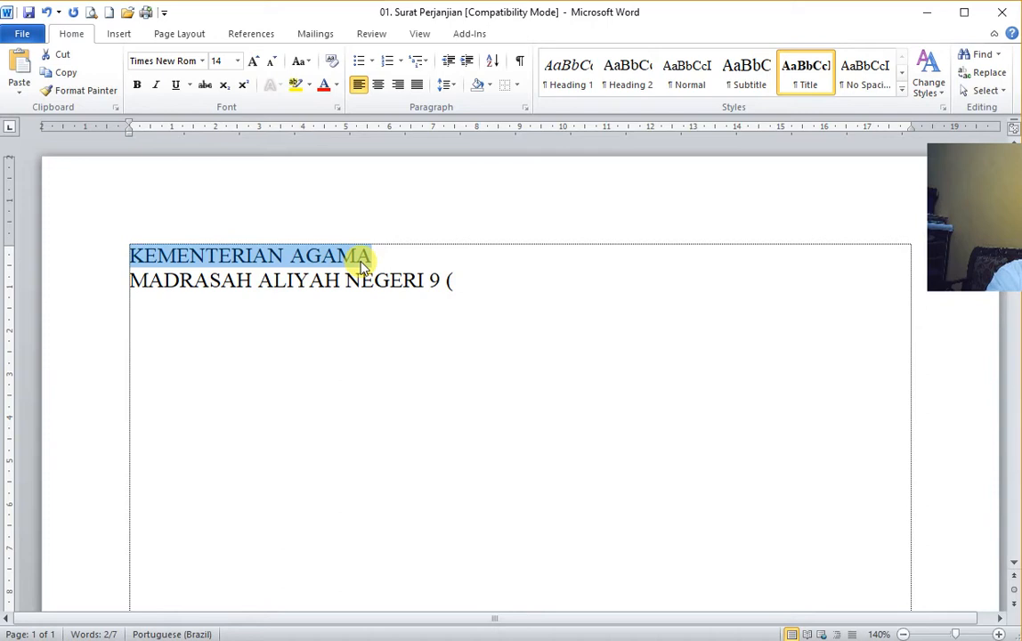
key("shift+F3")
key("shift+F3")
key("shift+F3")
key("shift+F3")
key("shift+F3")
key("shift+F3")
key("shift+F3")
key("shift+F3")
key("shift+F3")
key("shift+F3")
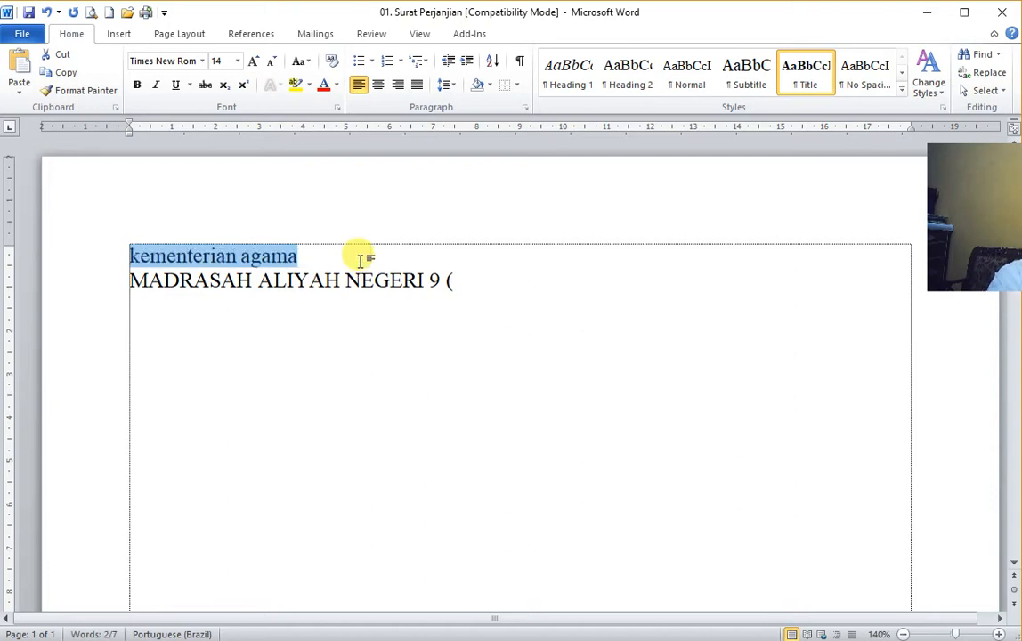
key("shift+F3")
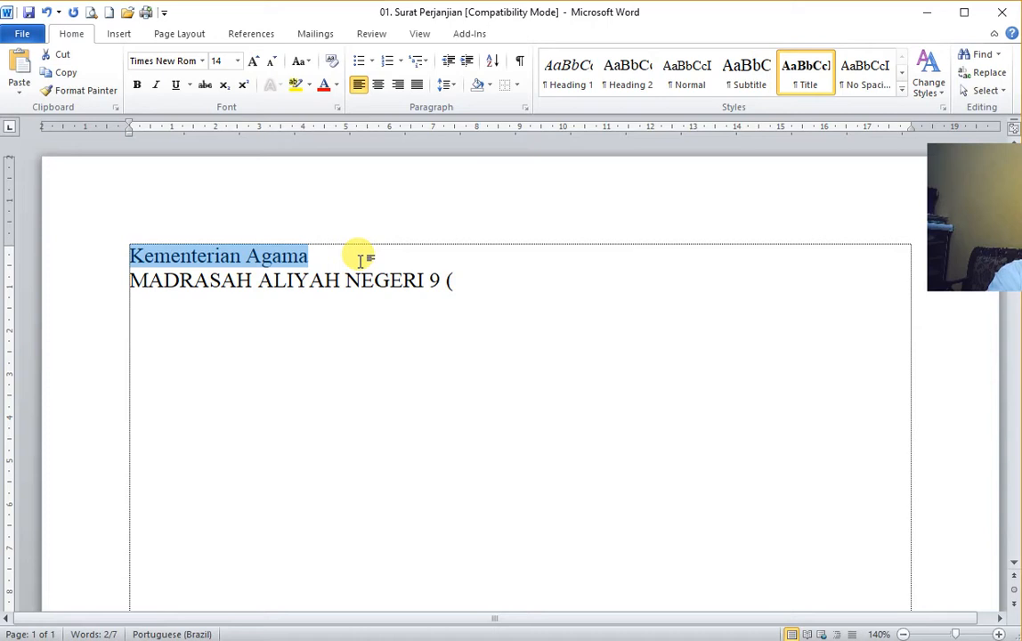
key("shift+F3")
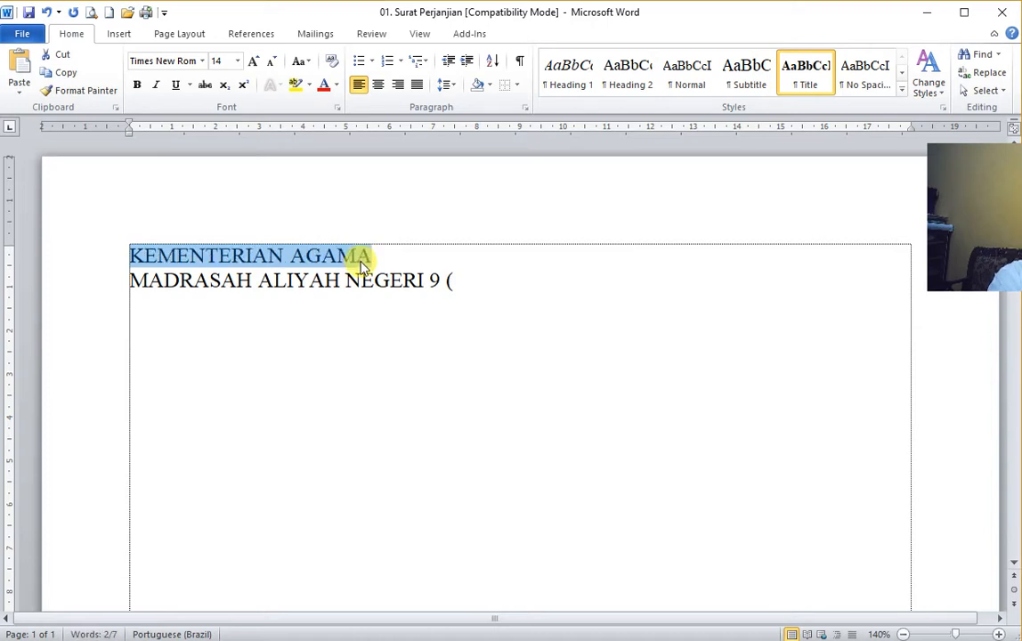
key("shift+F3")
key("shift+F3")
key("shift+F3")
key("shift+F3")
key("shift+F3")
key("shift+F3")
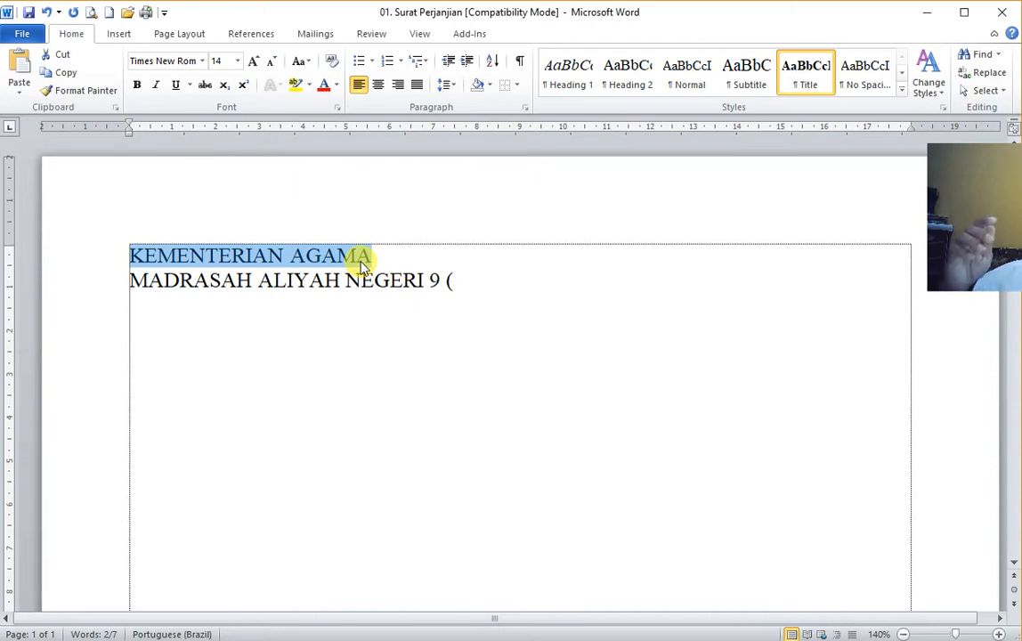
- Select "KEMENTERIAN" in the first letterhead line character by character, shrinking and extending the selection along the way
left_click(129, 252)
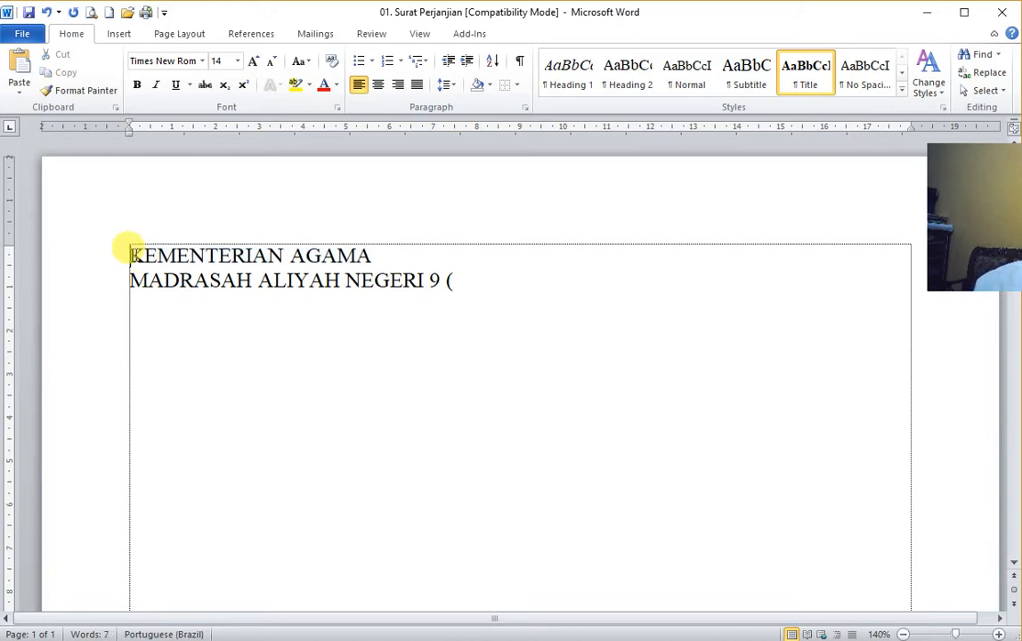
key("shift+Right")
key("shift+Right")
key("shift+Right")
key("shift+Right")
key("shift+Right")
key("shift+Right")
key("shift+Right")
key("shift+Right")
key("shift+Right")
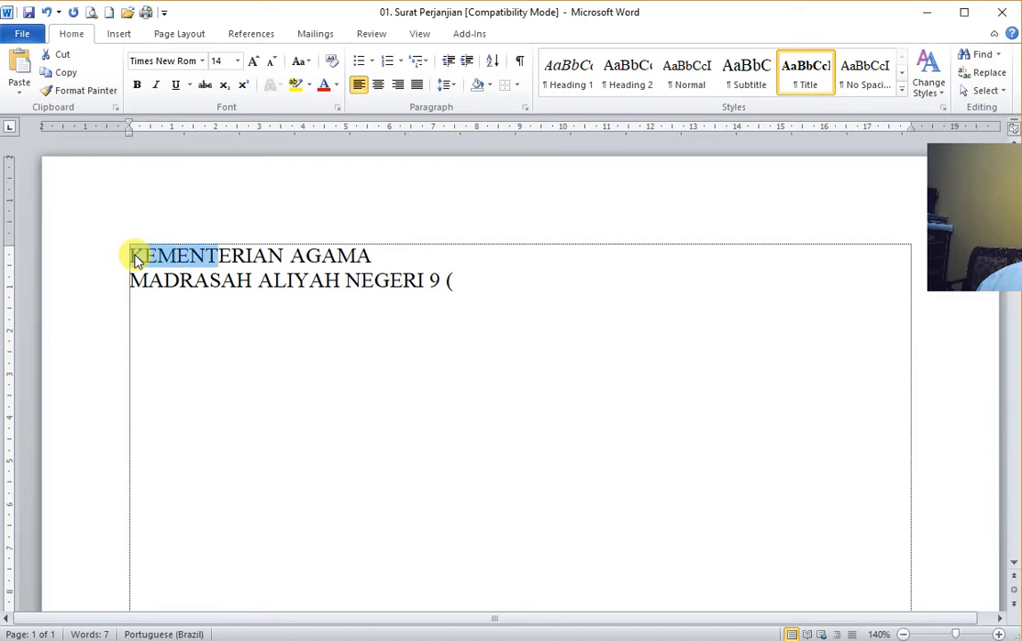
key("shift+Left")
key("shift+Left")
key("shift+Left")
key("shift+Left")
key("shift+Left")
key("shift+Left")
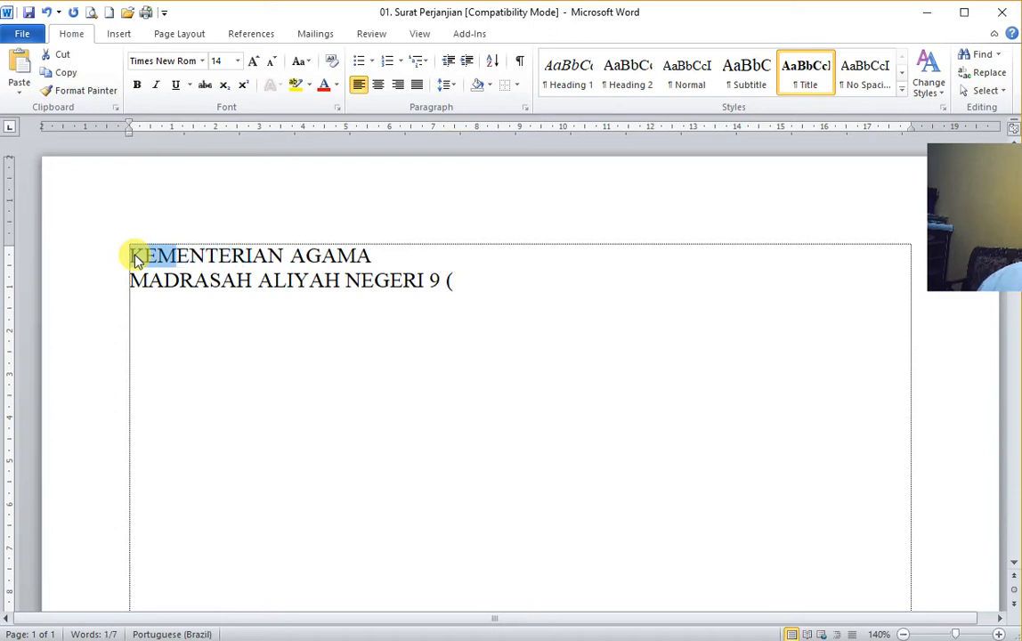
key("shift+Right")
key("shift+Right")
key("shift+Right")
key("shift+Right")
key("shift+Right")
key("shift+Right")
key("shift+Right")
key("shift+Right")
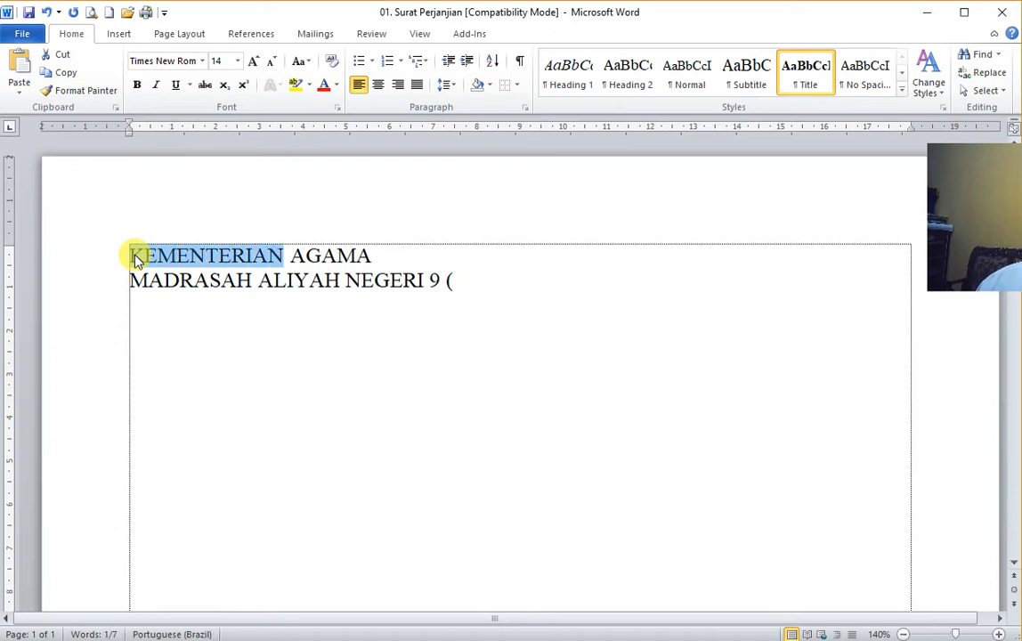
- Select "AGAMA" in the first letterhead line and practise shortening and extending the selection, ending with "AGA" selected
key("Right")
key("Right")
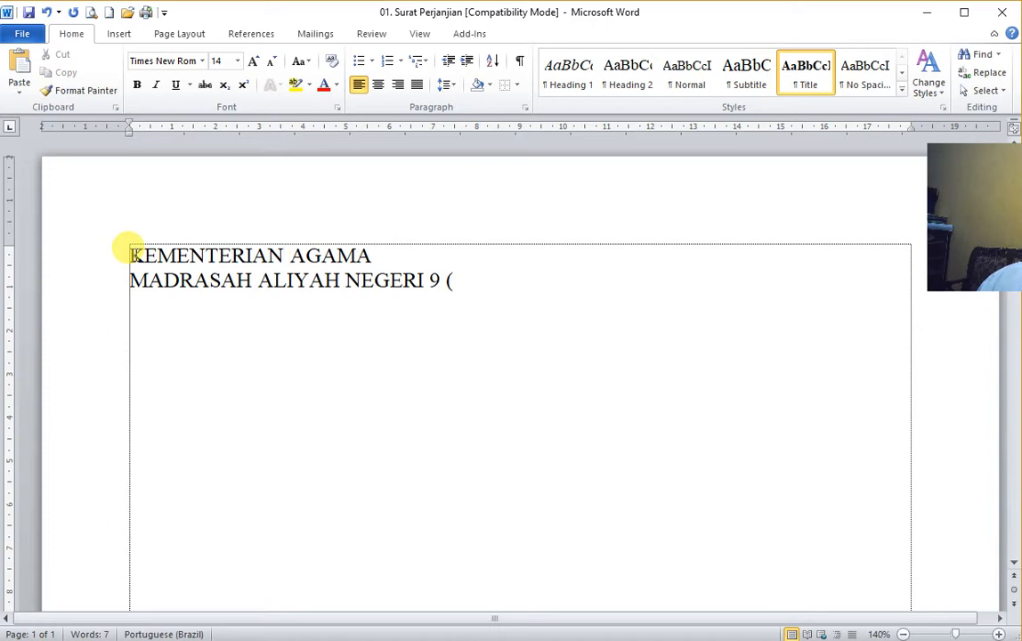
key("shift+Right")
key("shift+Right")
key("shift+Right")
key("shift+Right")
key("shift+Right")
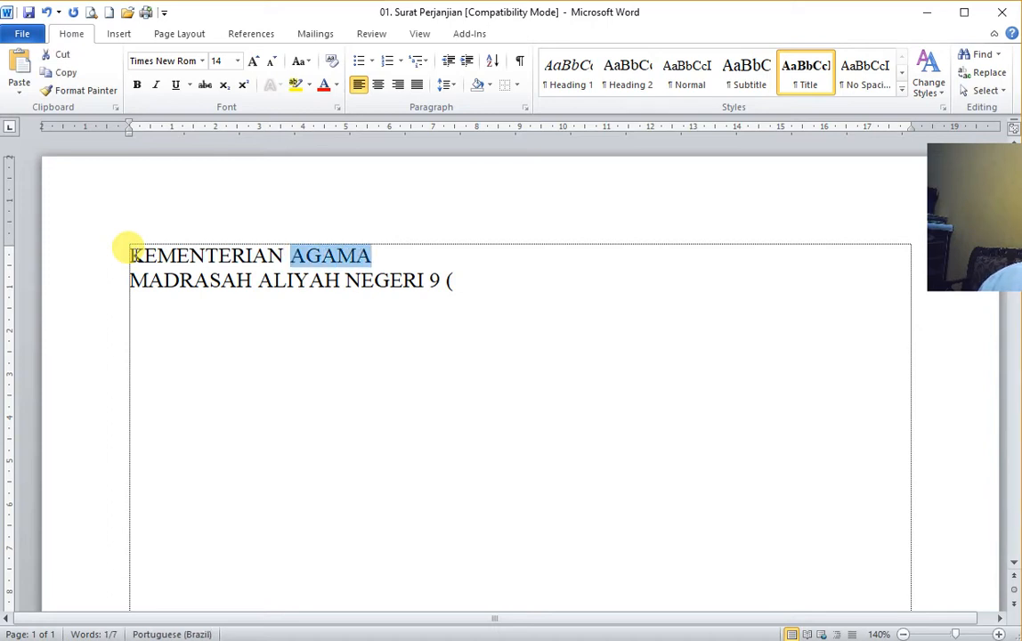
key("shift+Left")
key("shift+Left")
key("shift+Left")
key("shift+Right")
key("shift+Right")
key("shift+Right")
key("shift+Right")
key("shift+Right")
key("shift+Right")
key("shift+Left")
key("shift+Left")
key("shift+Left")
key("shift+Left")
key("shift+Left")
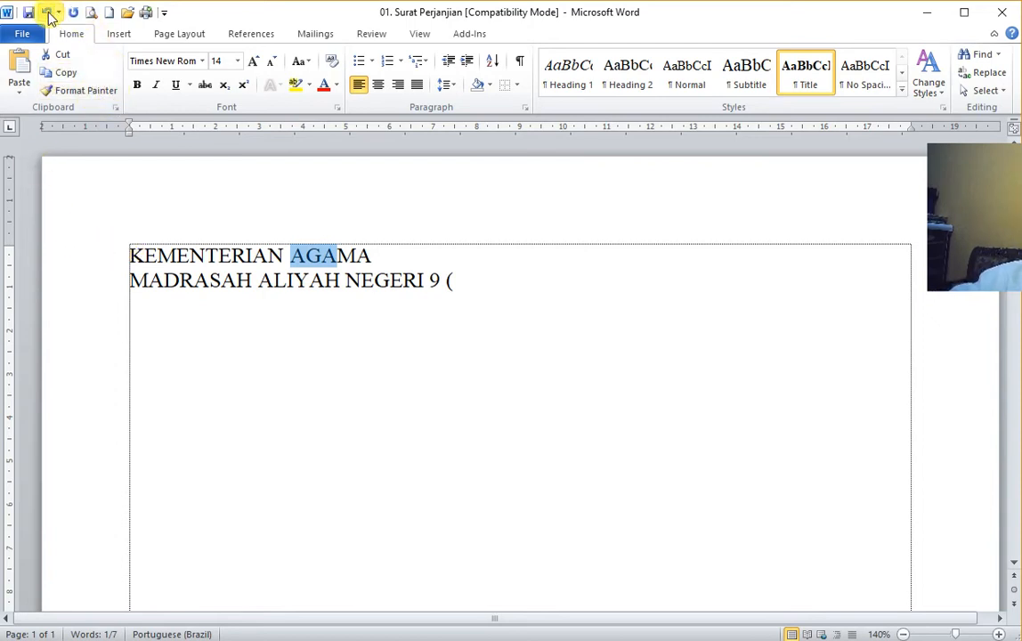
- Undo the case changes and deletions until "MAN 9) MARTAPURA" and the address, NO, Lamp. and Hal lines are restored
left_click(49, 13)
left_click(49, 13)
left_click(49, 13)
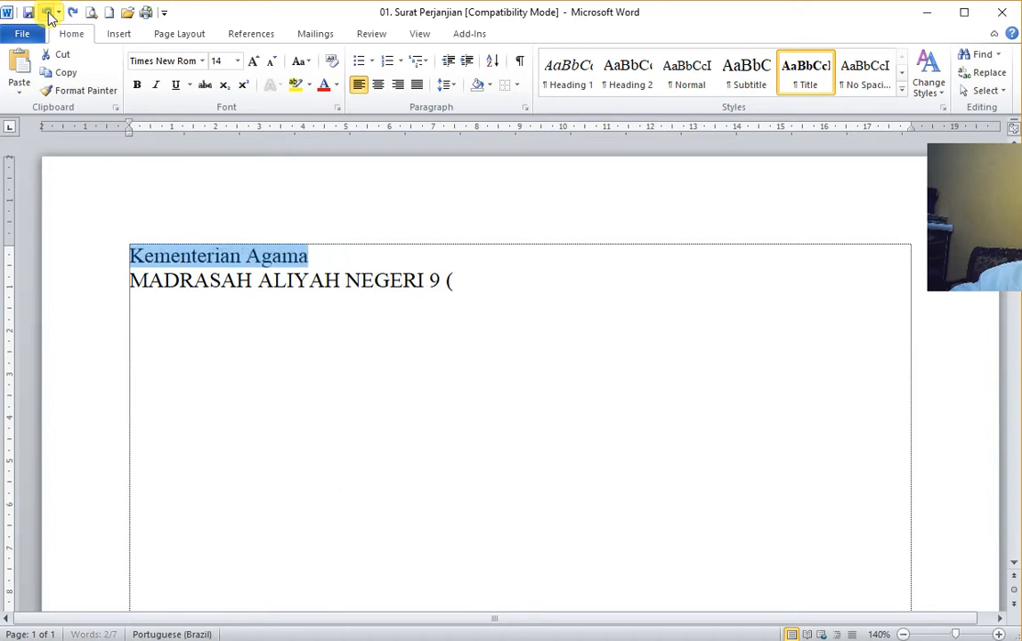
left_click(49, 14)
left_click(49, 13)
left_click(49, 13)
left_click(49, 14)
left_click(49, 14)
left_click(49, 13)
left_click(49, 13)
left_click(49, 13)
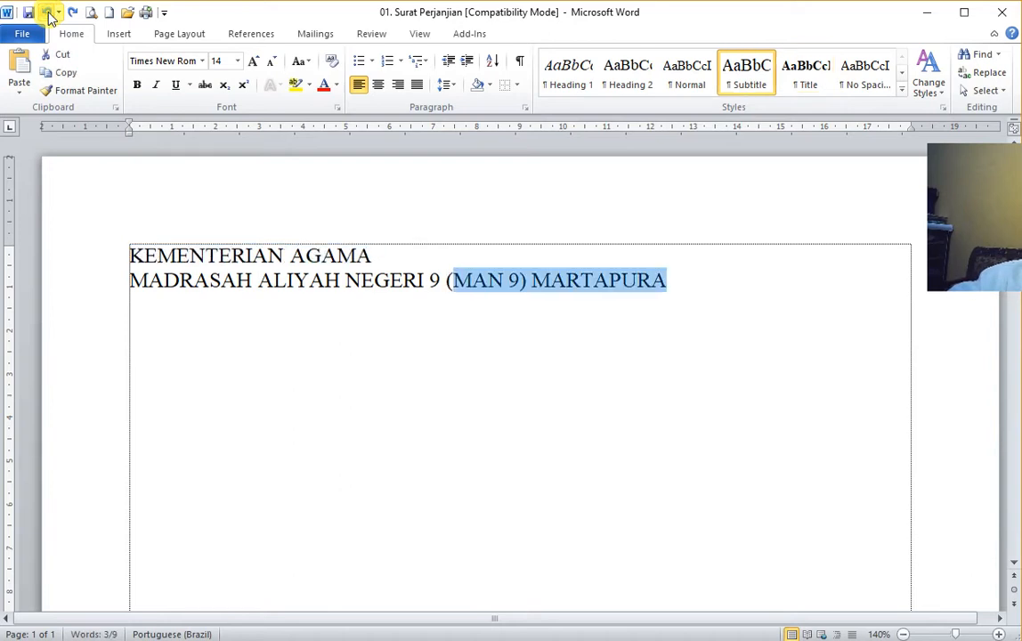
left_click(49, 14)
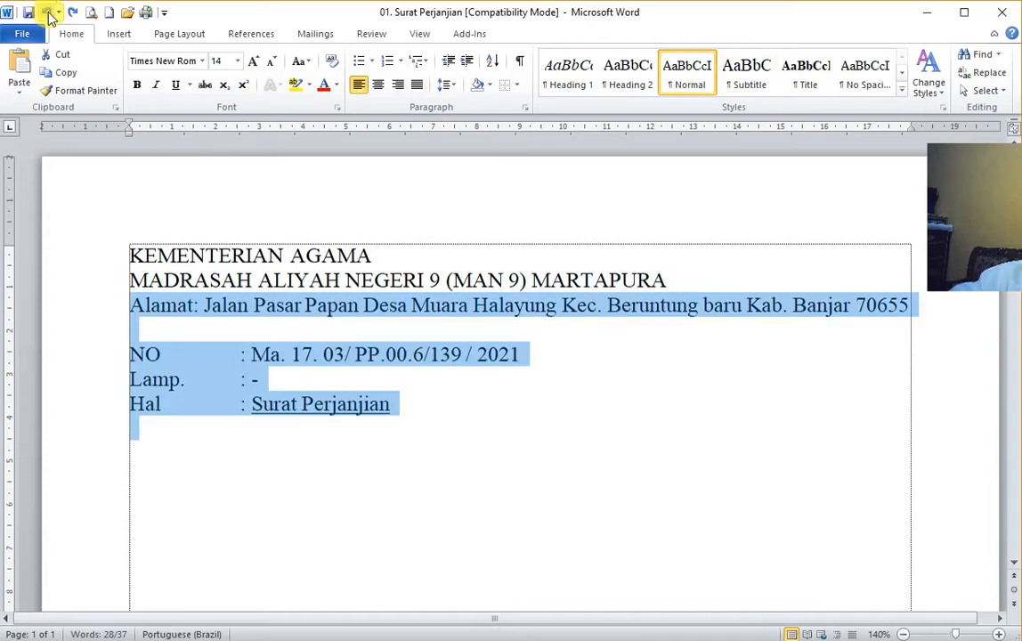
left_click(200, 324)
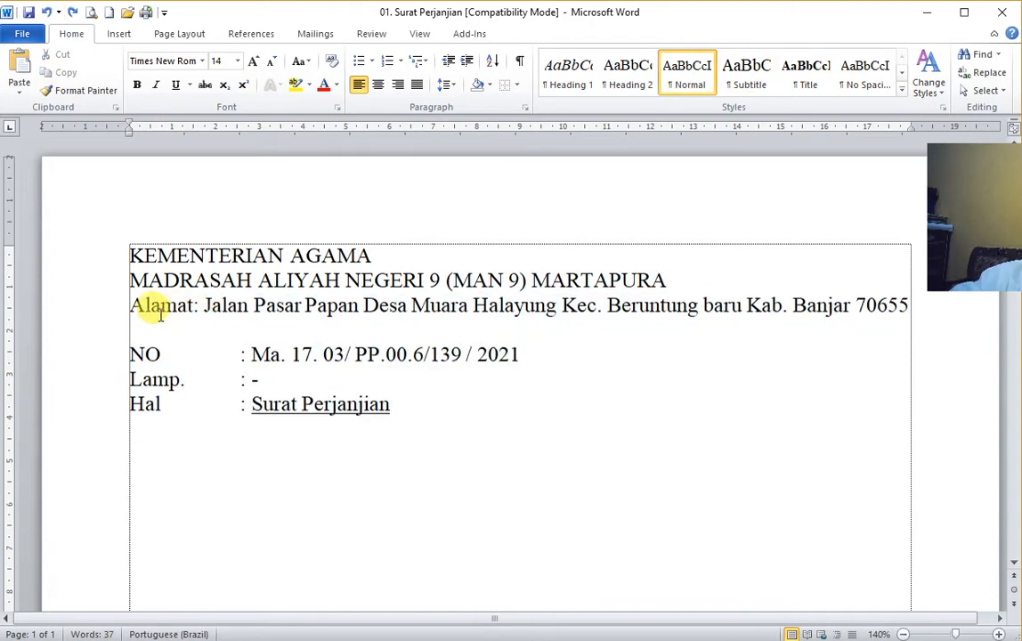
- Cycle the letter case of the street and village part of the address line, ending with each word capitalised
left_click_drag(203, 302, 555, 307)
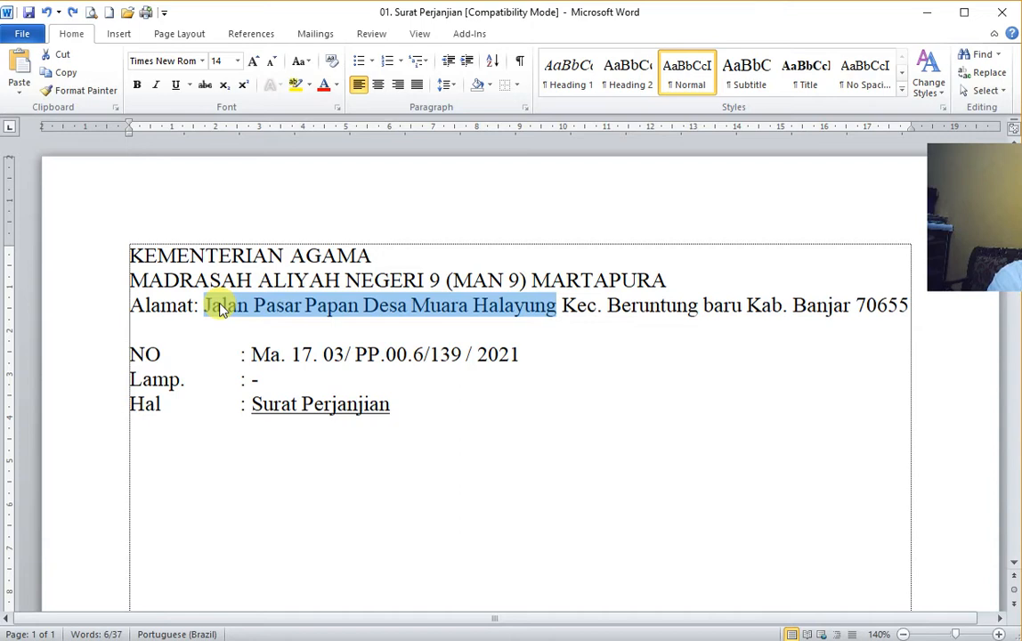
key("shift+F3")
key("shift+F3")
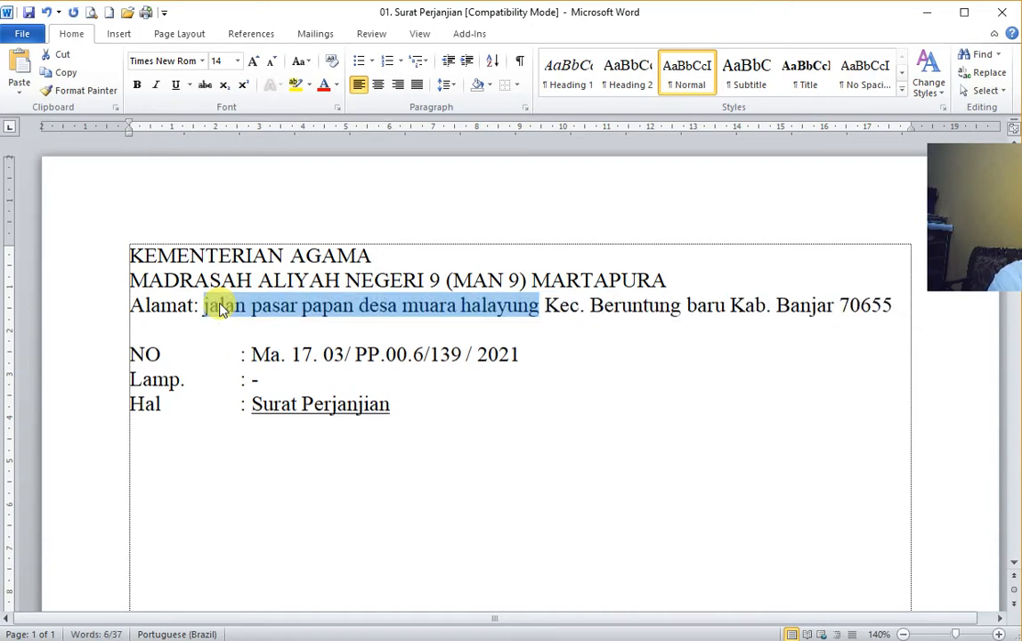
key("shift+F3")
key("shift+F3")
key("shift+F3")
key("shift+F3")
key("shift+F3")
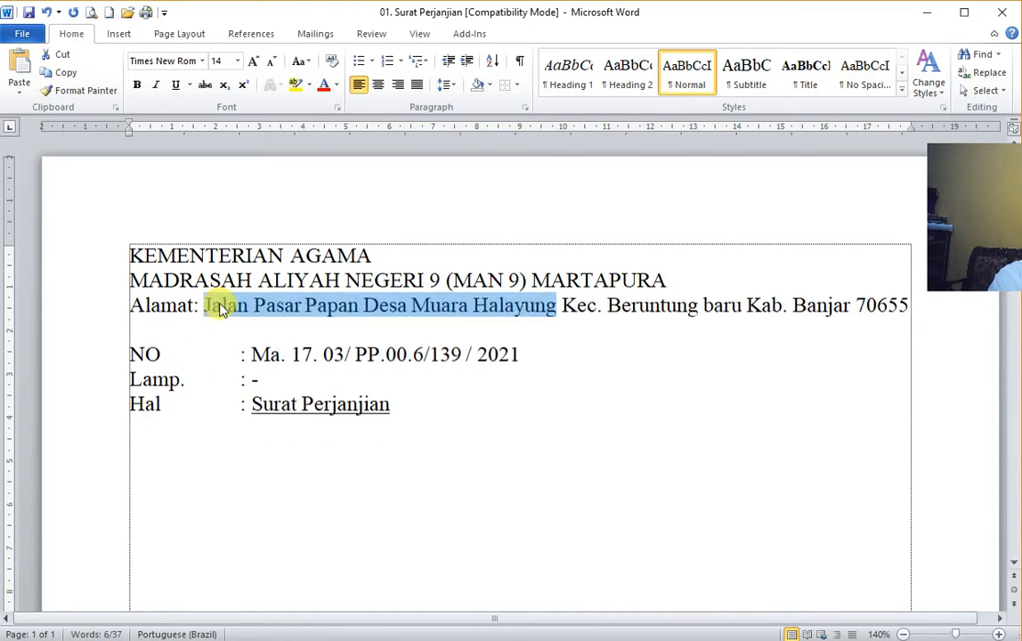
key("shift+F3")
key("shift+F3")
key("shift+F3")
key("shift+F3")
key("shift+F3")
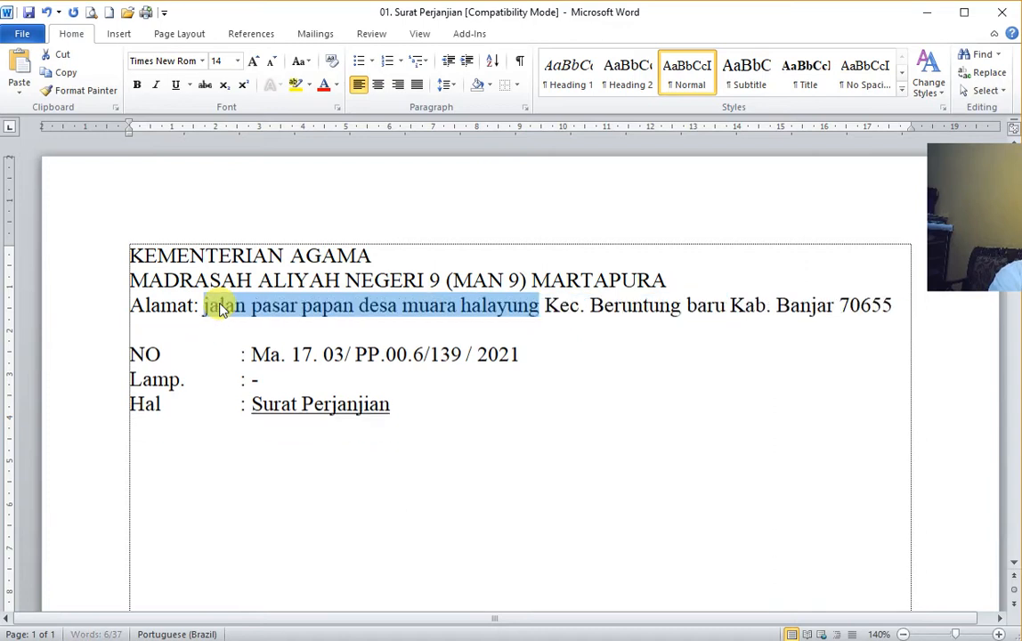
key("shift+F3")
key("shift+F3")
key("shift+F3")
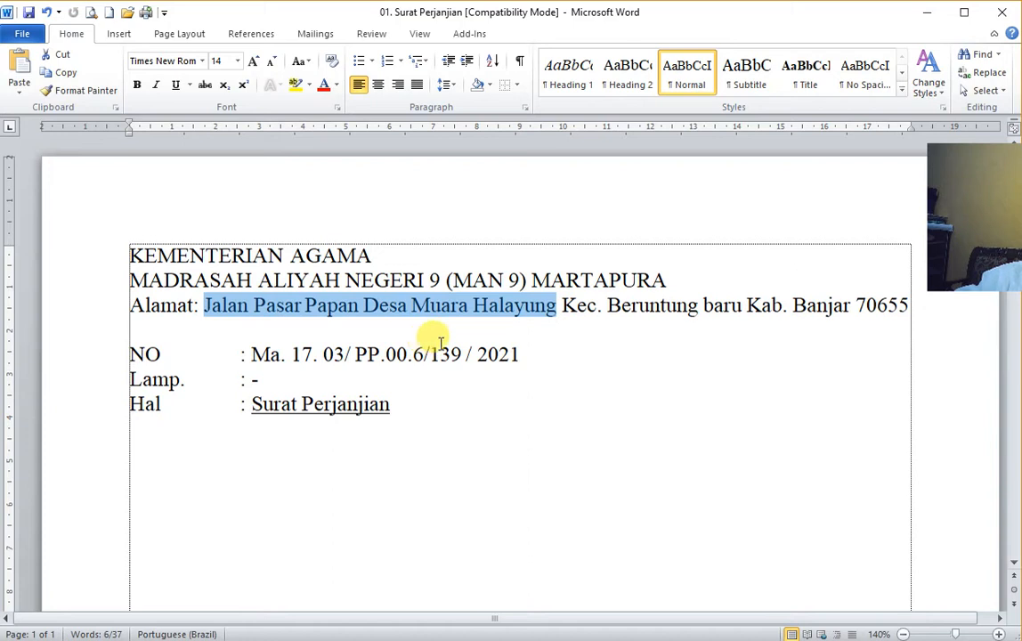
- Delete part of the village name in the address line and undo the deletion
left_click(558, 305)
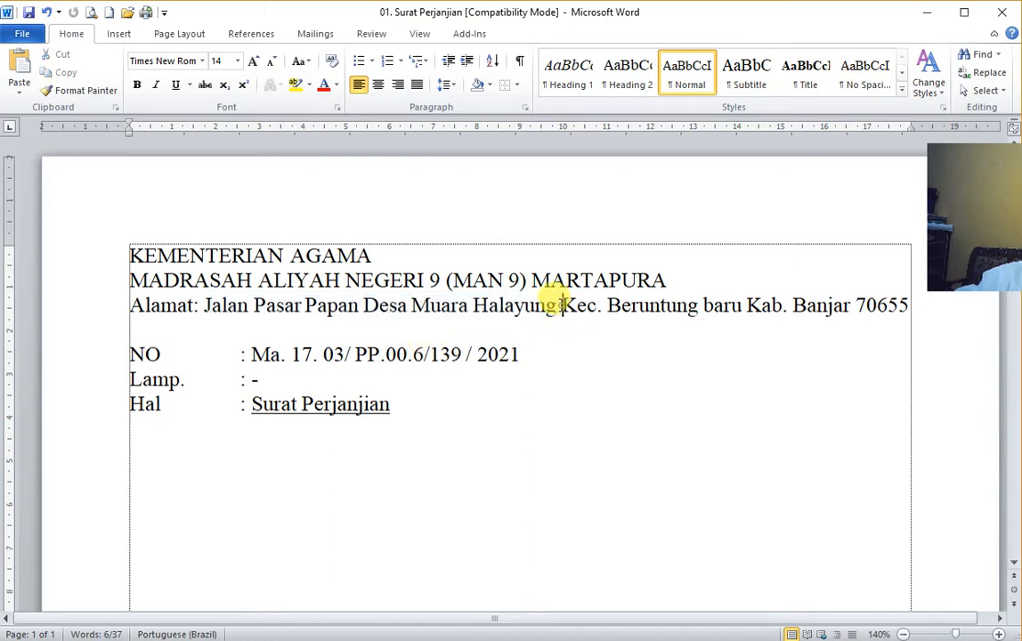
left_click(486, 302)
key("BackSpace")
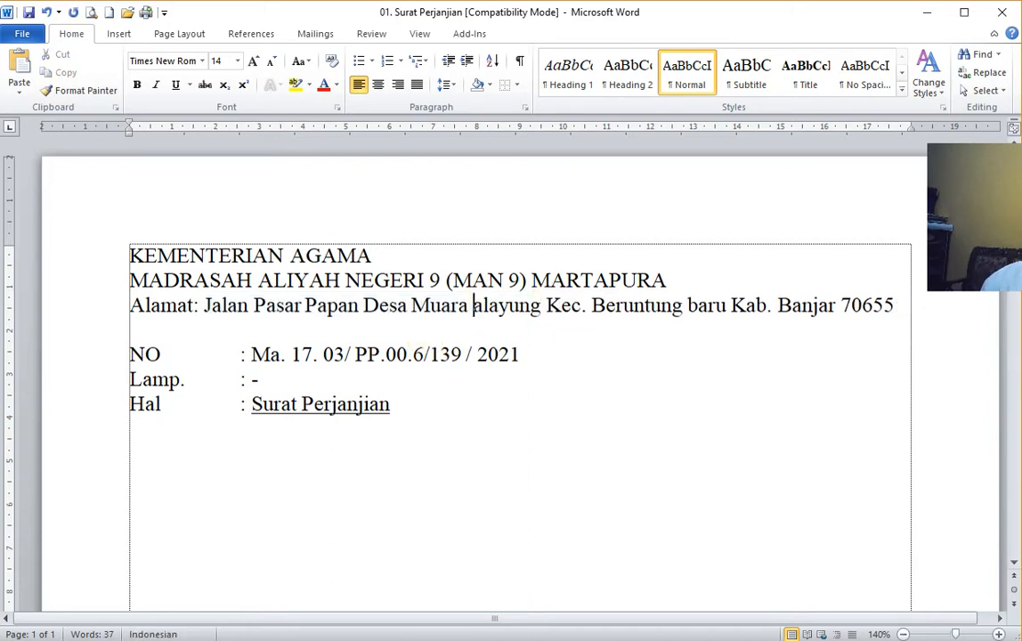
key("BackSpace")
key("BackSpace")
key("BackSpace")
key("BackSpace")
key("BackSpace")
key("BackSpace")
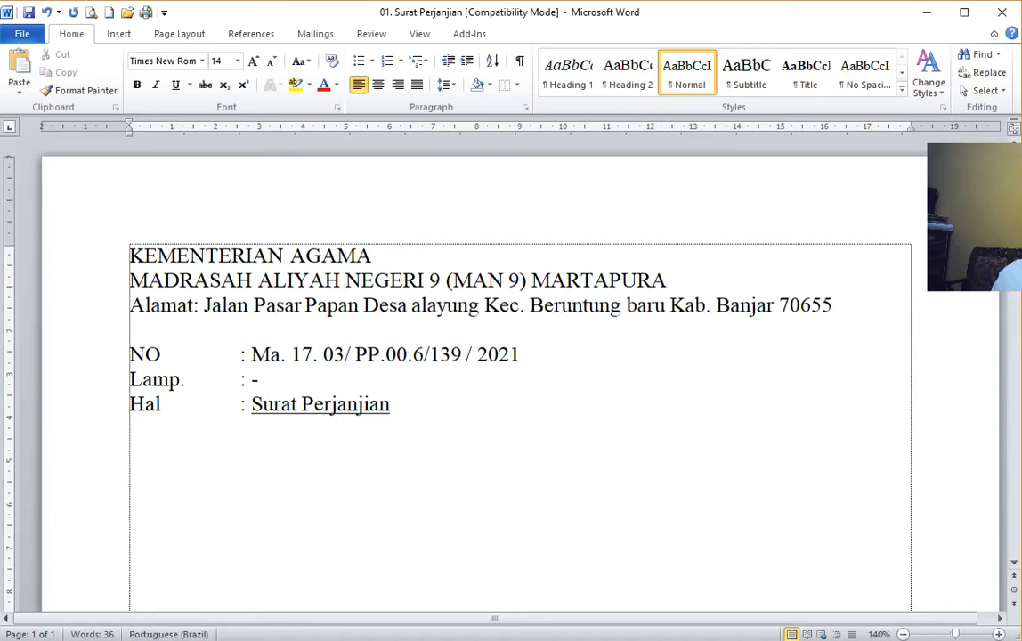
key("ctrl+z")
key("ctrl+z")
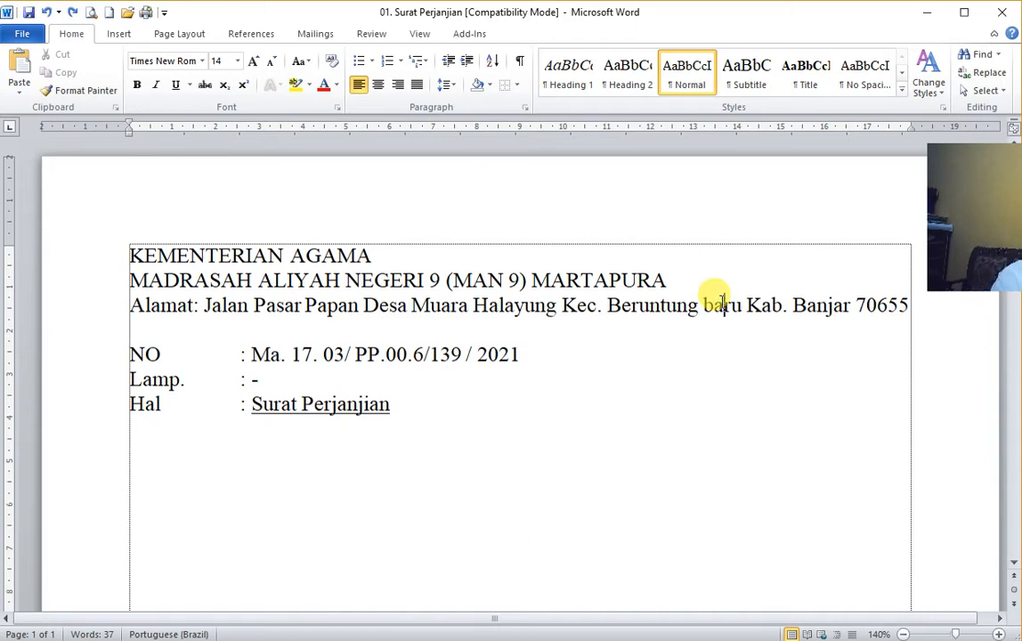
key("shift+F3")
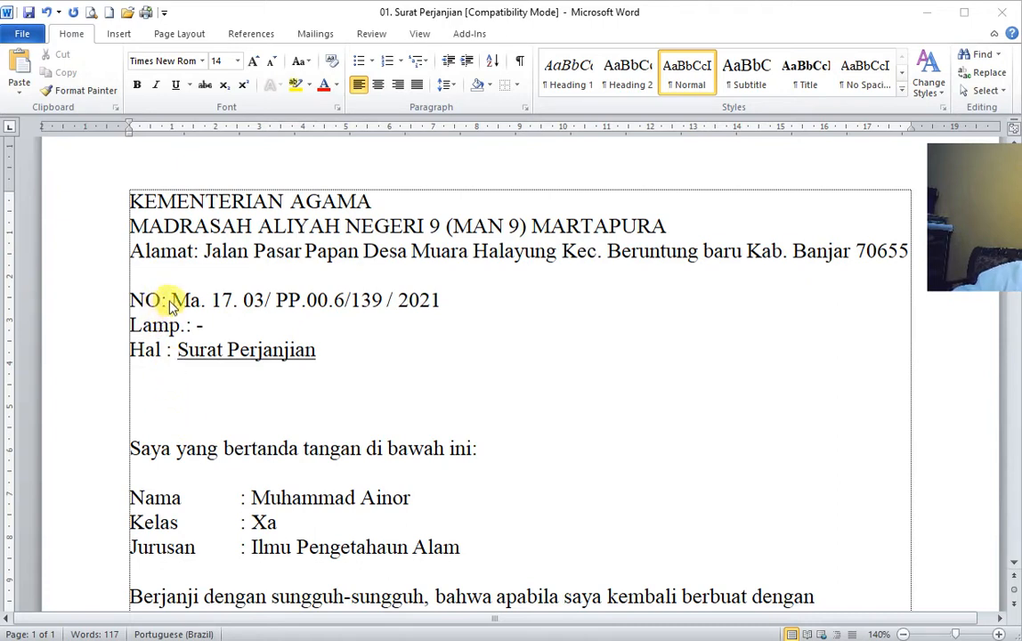
- Try spacing out the colon in the NO line to match the Nama line's colon, and remove the added spaces
left_click(215, 496)
left_click(219, 497)
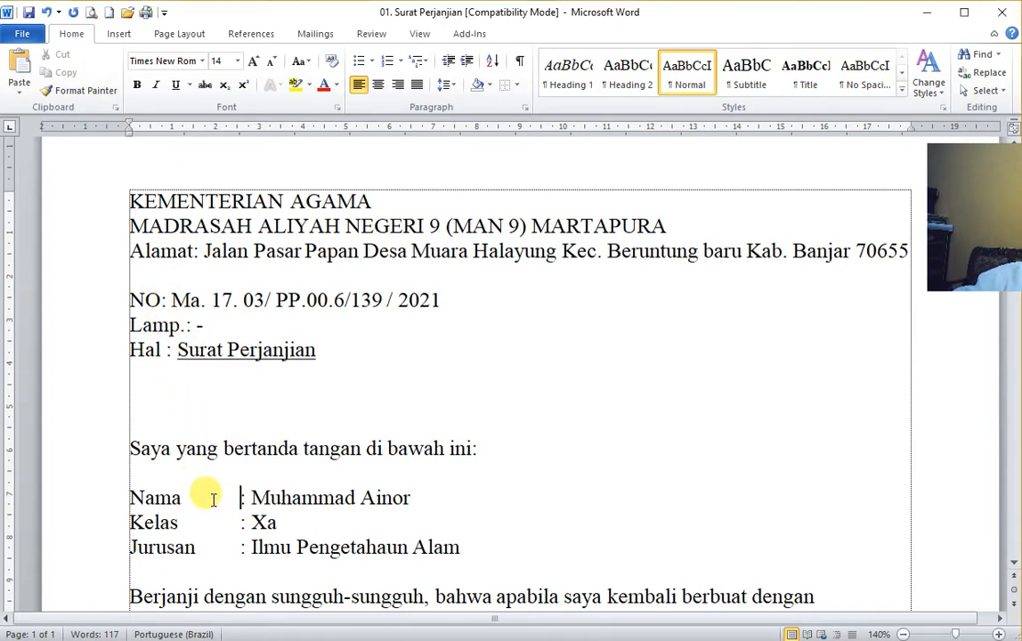
left_click(210, 497)
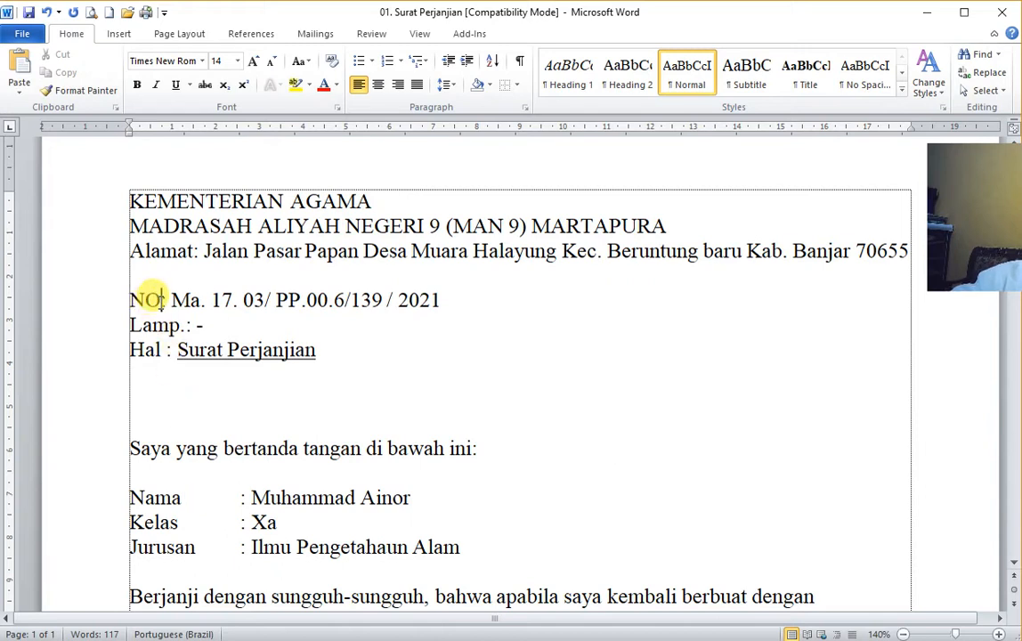
left_click(160, 301)
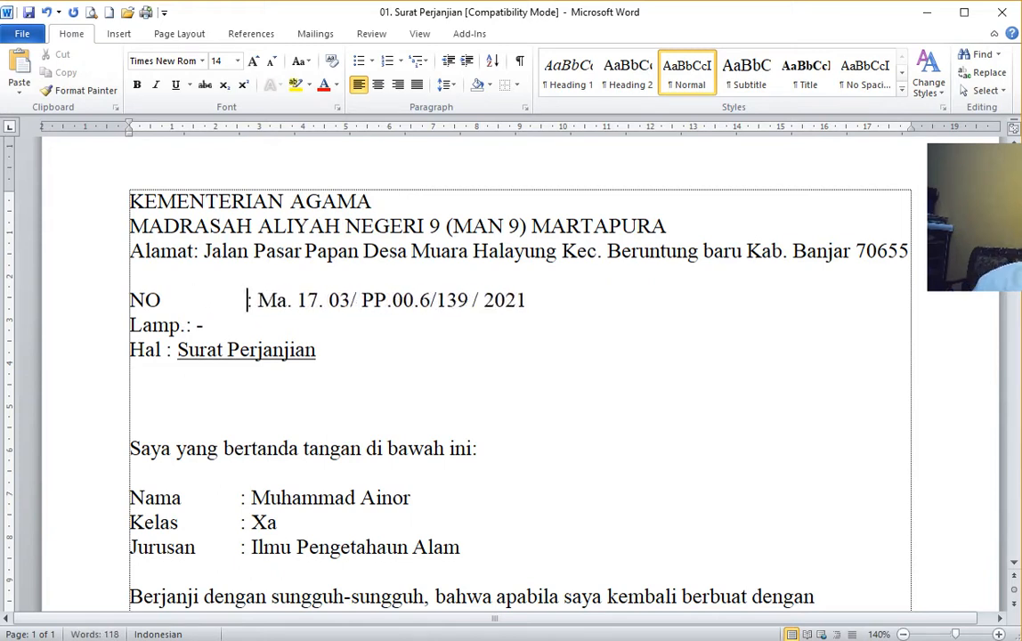
key("BackSpace")
key("BackSpace")
key("BackSpace")
key("BackSpace")
key("BackSpace")
key("BackSpace")
key("BackSpace")
key("BackSpace")
key("BackSpace")
key("BackSpace")
key("BackSpace")
key("BackSpace")
key("BackSpace")
key("BackSpace")
key("BackSpace")
key("BackSpace")
key("BackSpace")
key("BackSpace")
key("BackSpace")
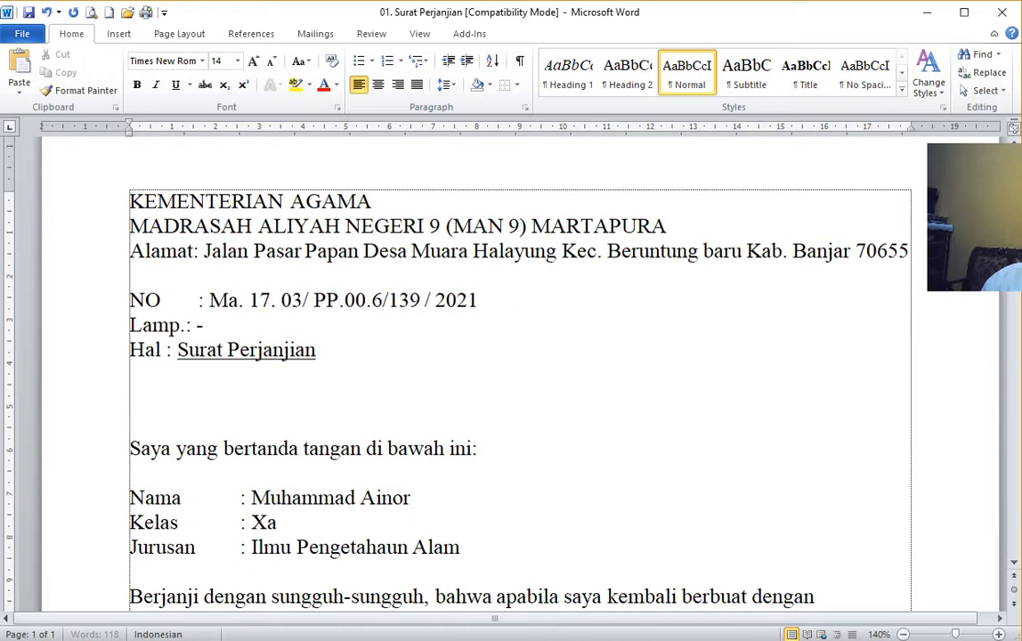
key("BackSpace")
key("BackSpace")
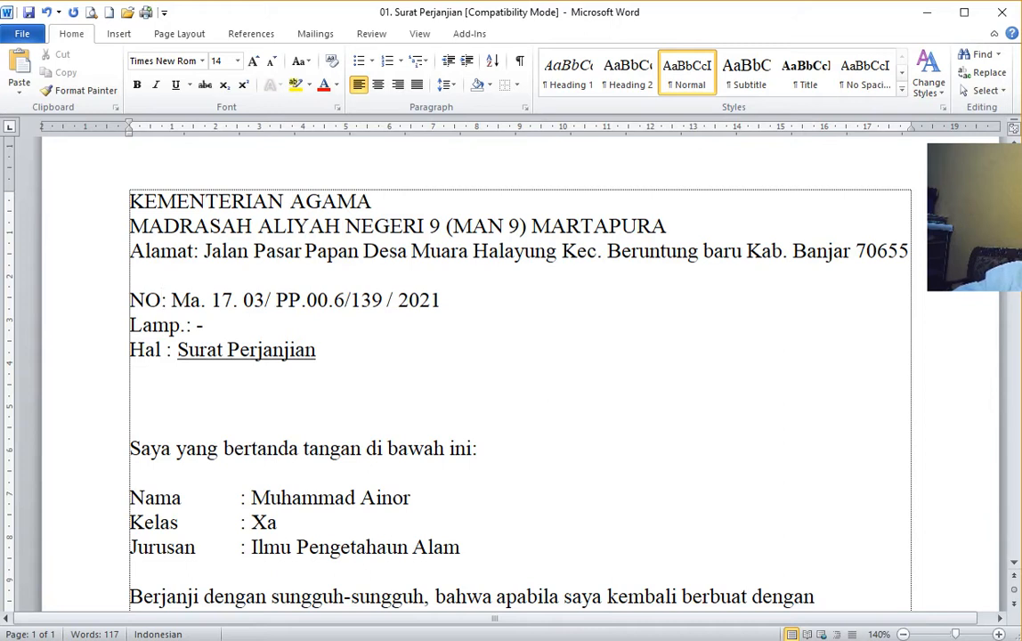
- Indent the NO line and remove the indent, and insert tabs before its colon to match the Nama line's colon
left_click(467, 61)
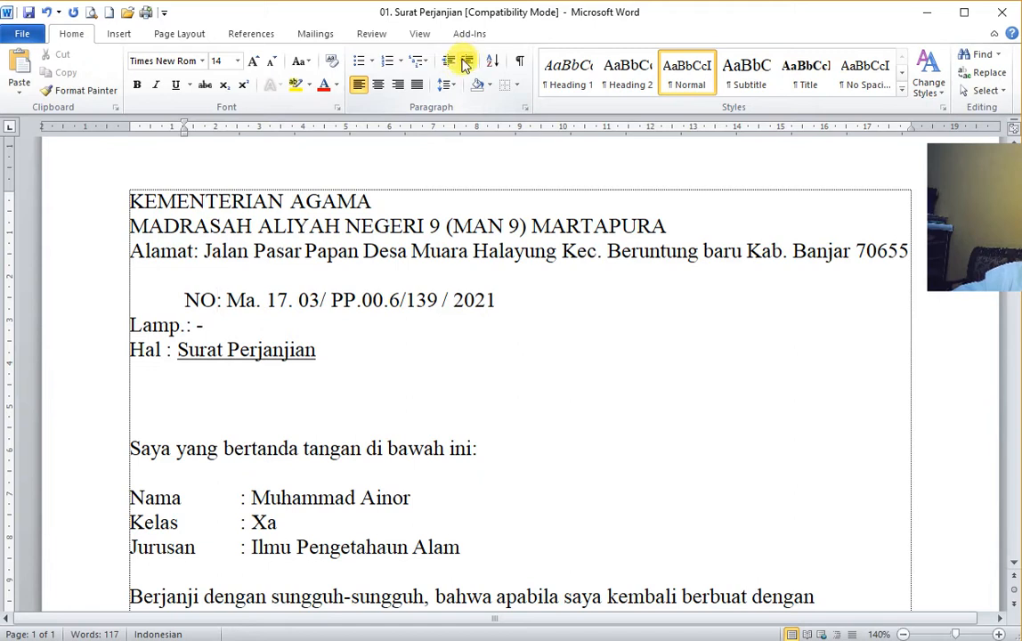
left_click(449, 62)
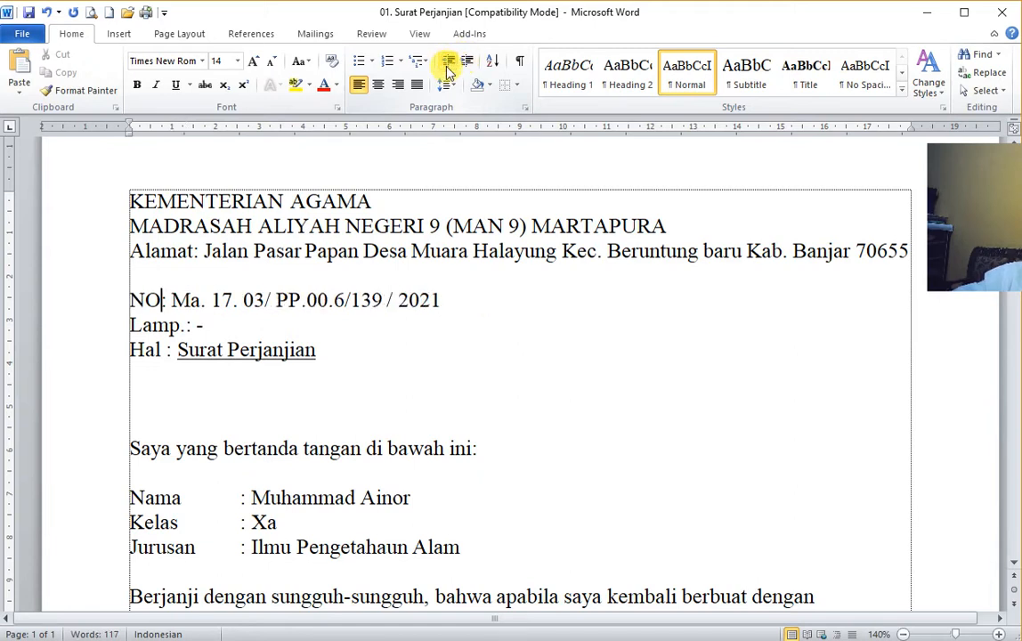
key("Tab")
key("Tab")
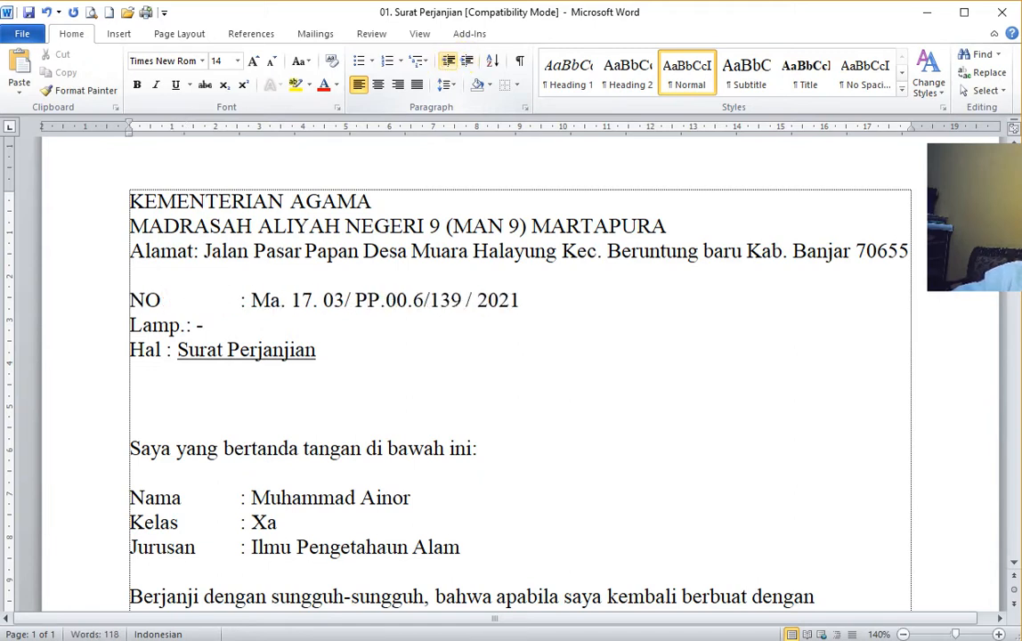
- Insert tabs before the colons in the Lamp. and Hal lines to align them with the NO line's colon
left_click(182, 327)
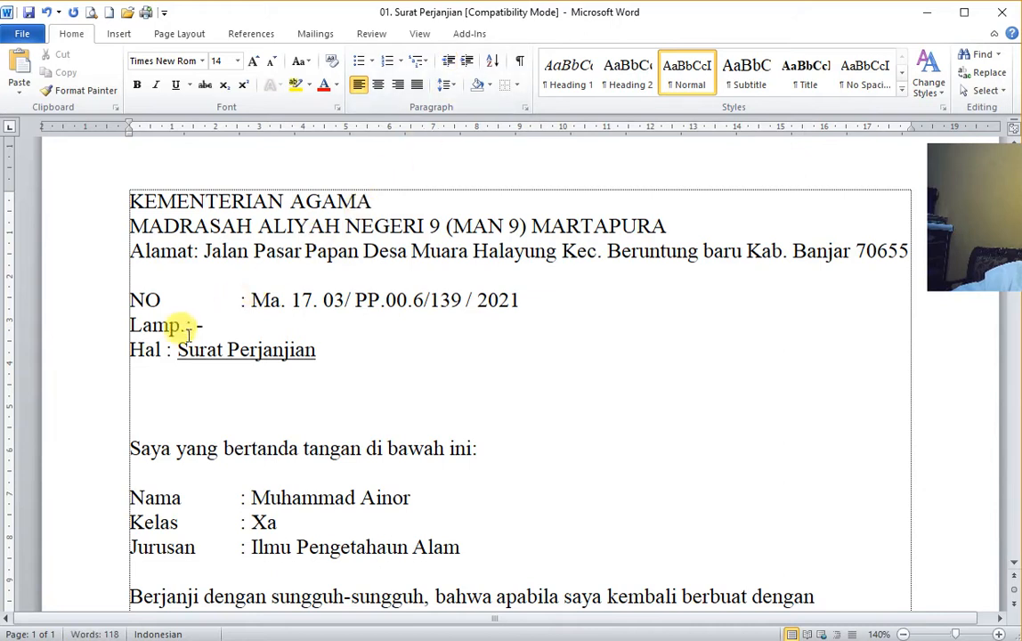
key("Tab")
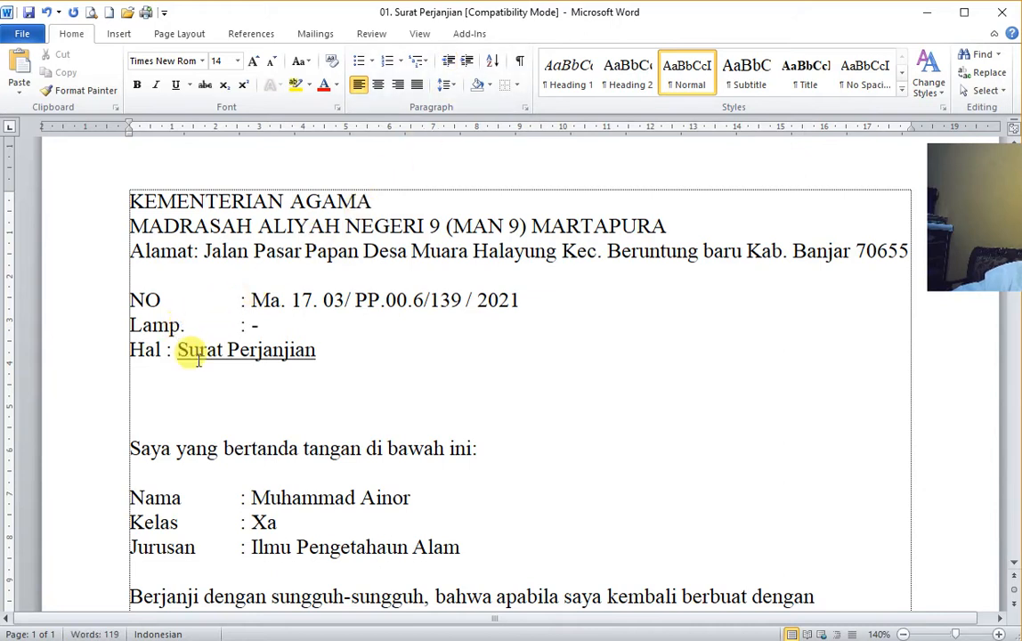
left_click(167, 353)
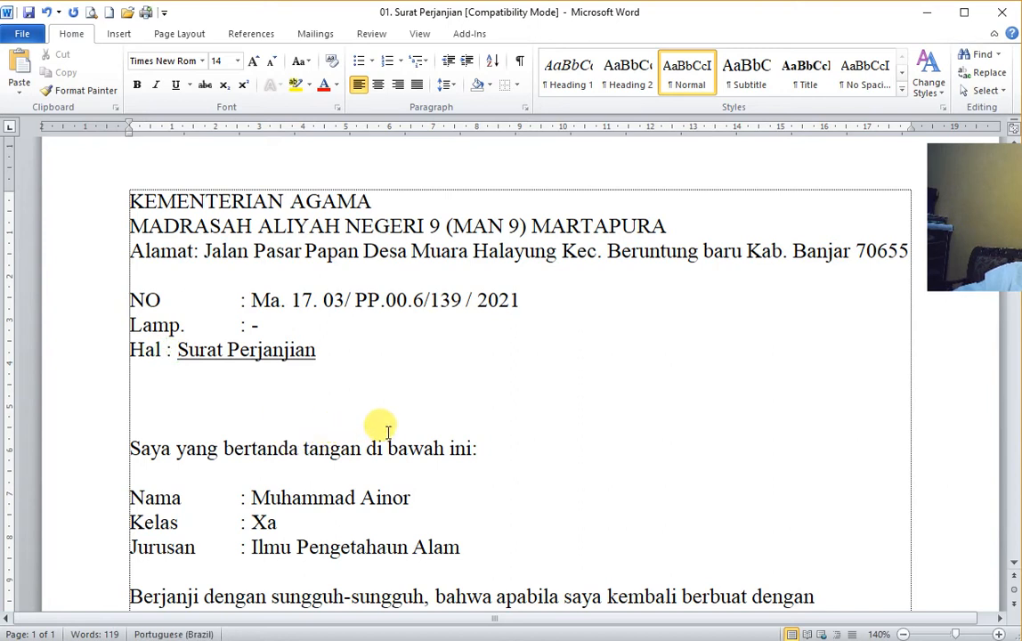
key("Tab")
key("Tab")
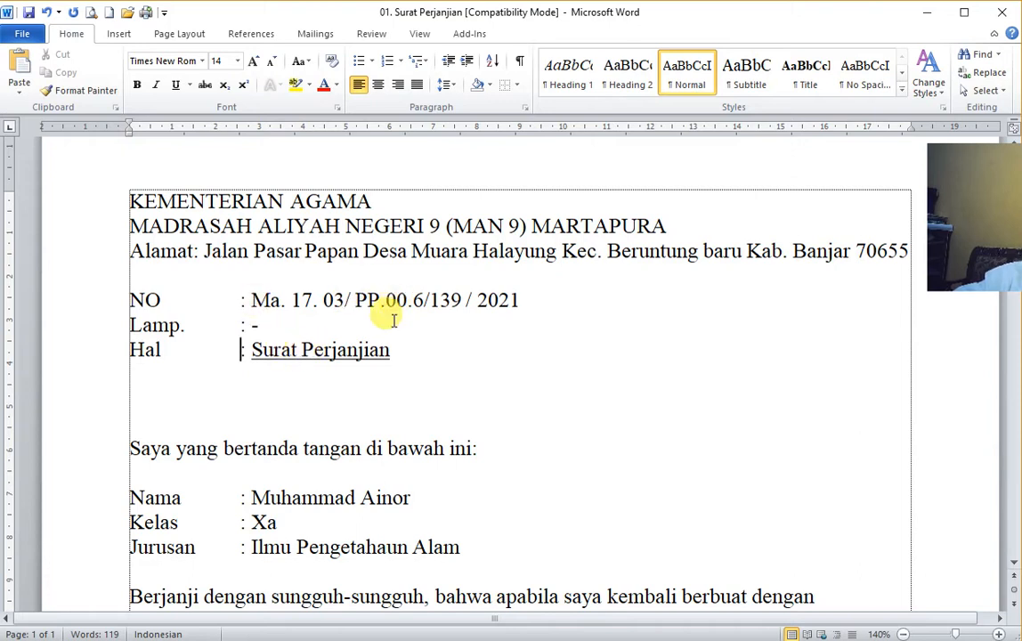
- Try aligning the colons in the NO, Lamp. and Hal lines with spaces instead of tabs, and undo those changes
left_click(239, 298)
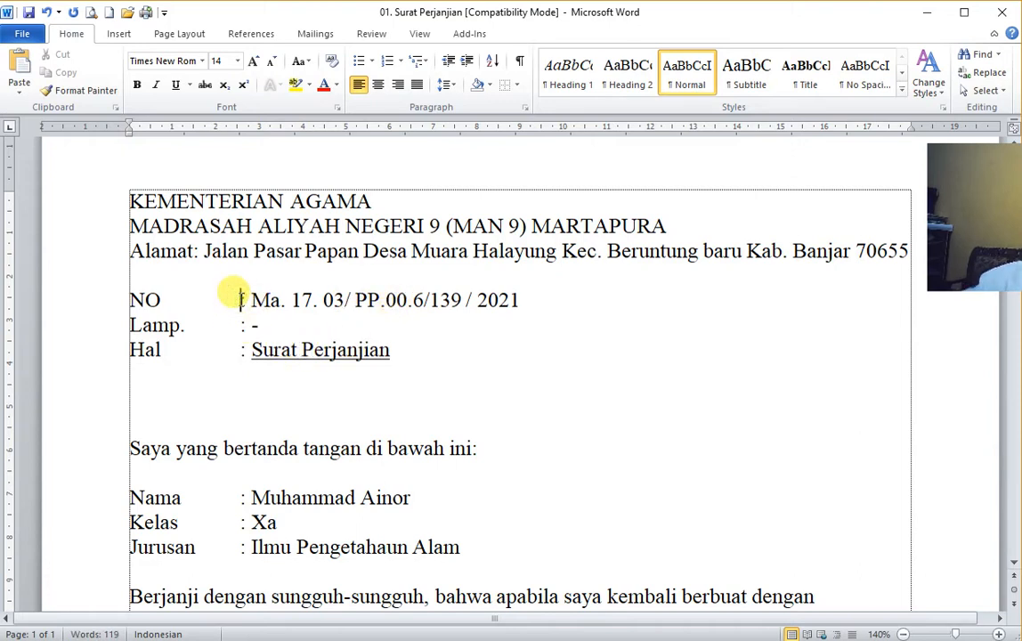
key("BackSpace")
key("BackSpace")
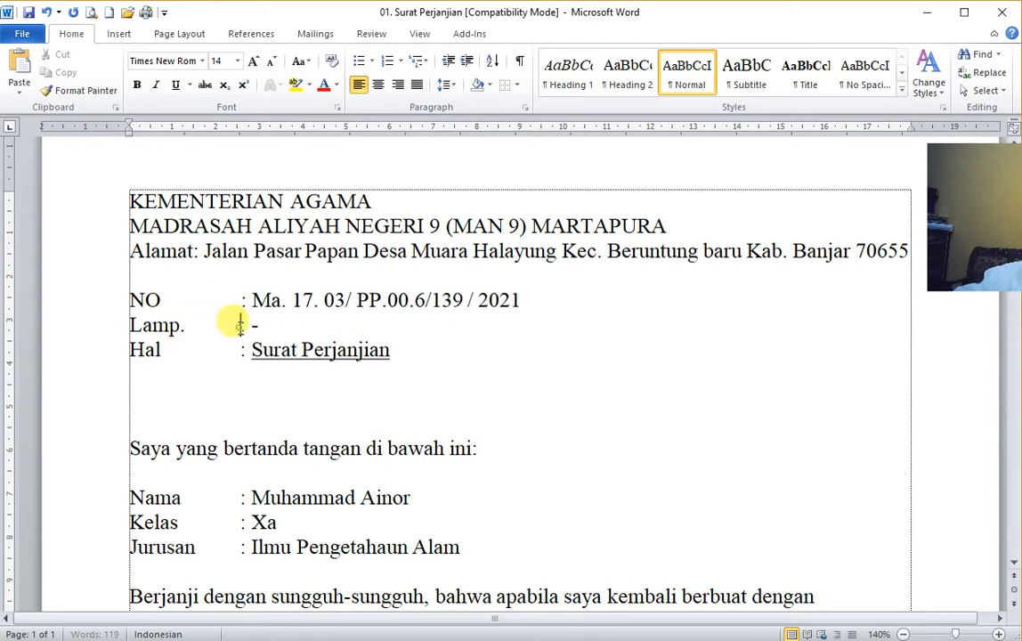
left_click(240, 325)
key("BackSpace")
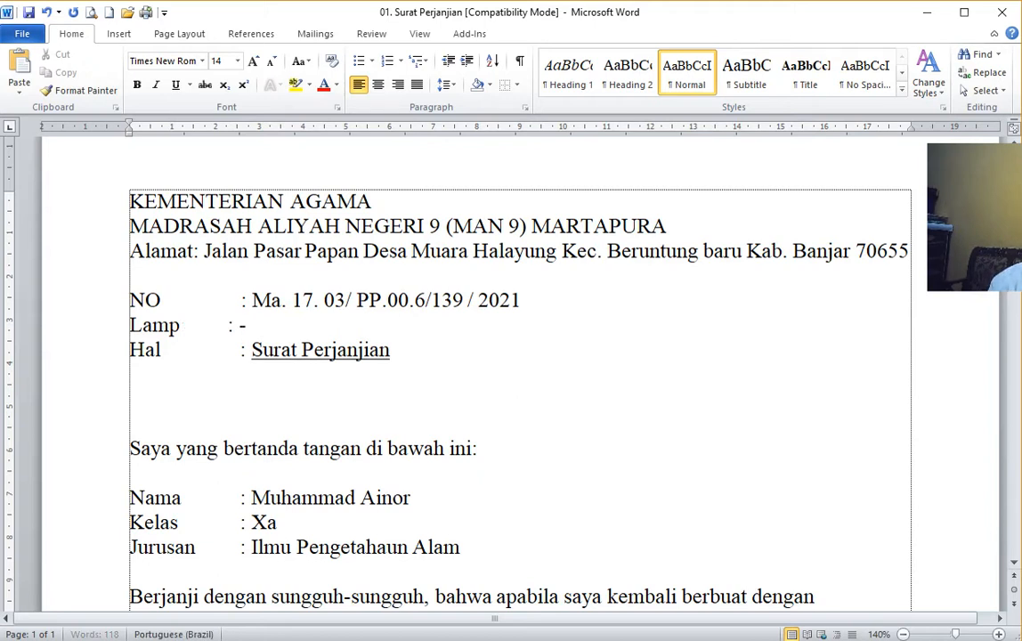
key("Tab")
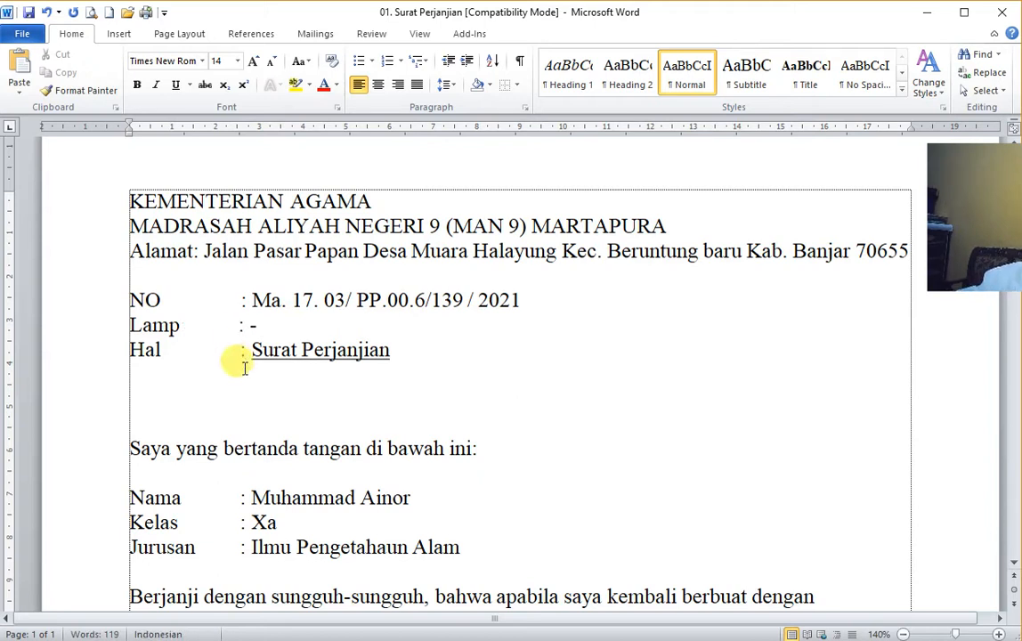
key("BackSpace")
key("BackSpace")
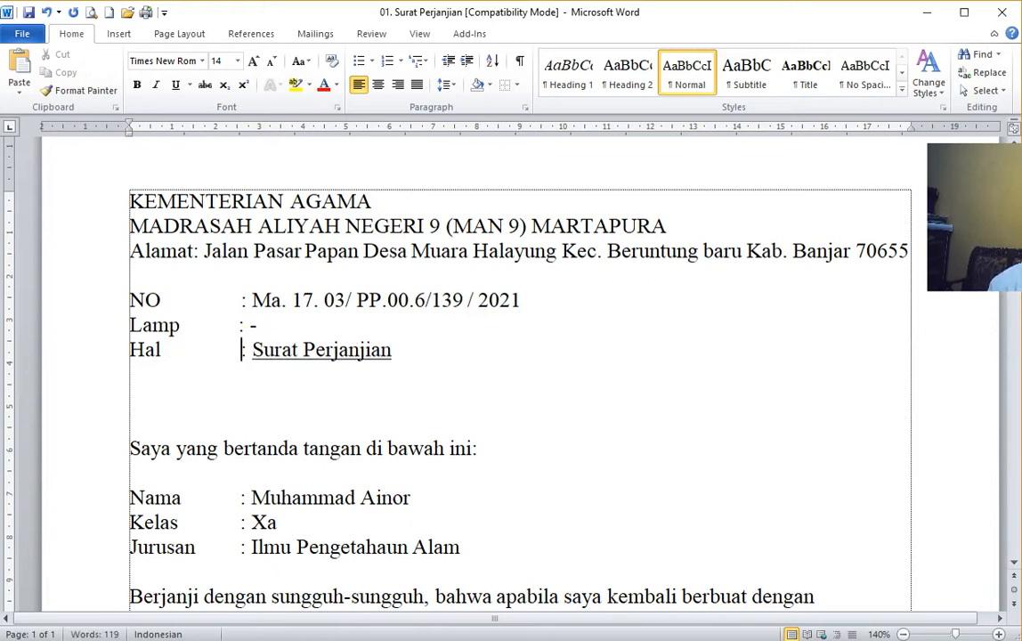
left_click(250, 322)
type("-")
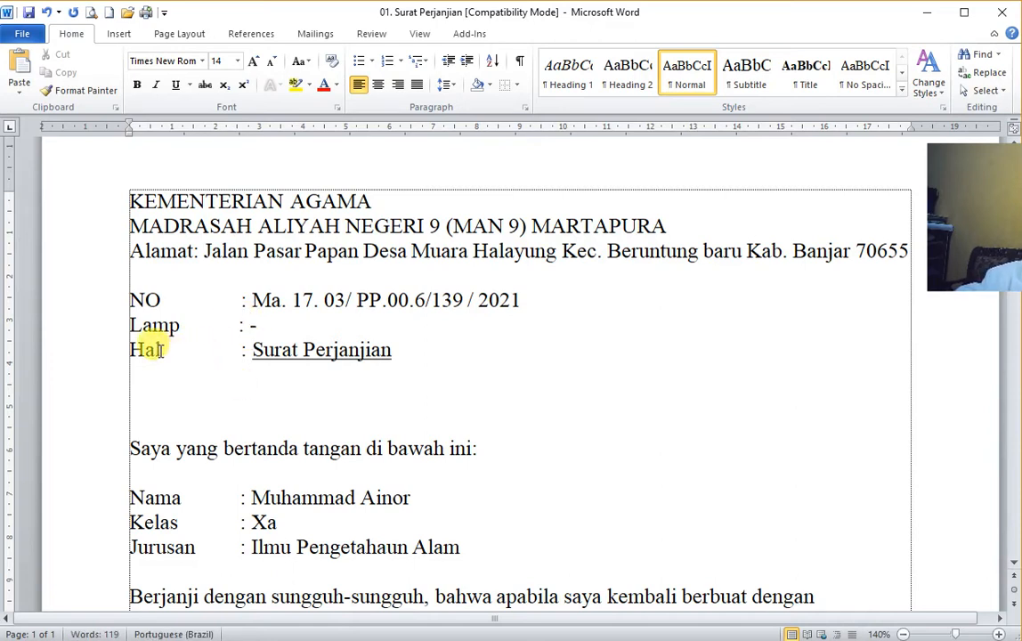
left_click(241, 349)
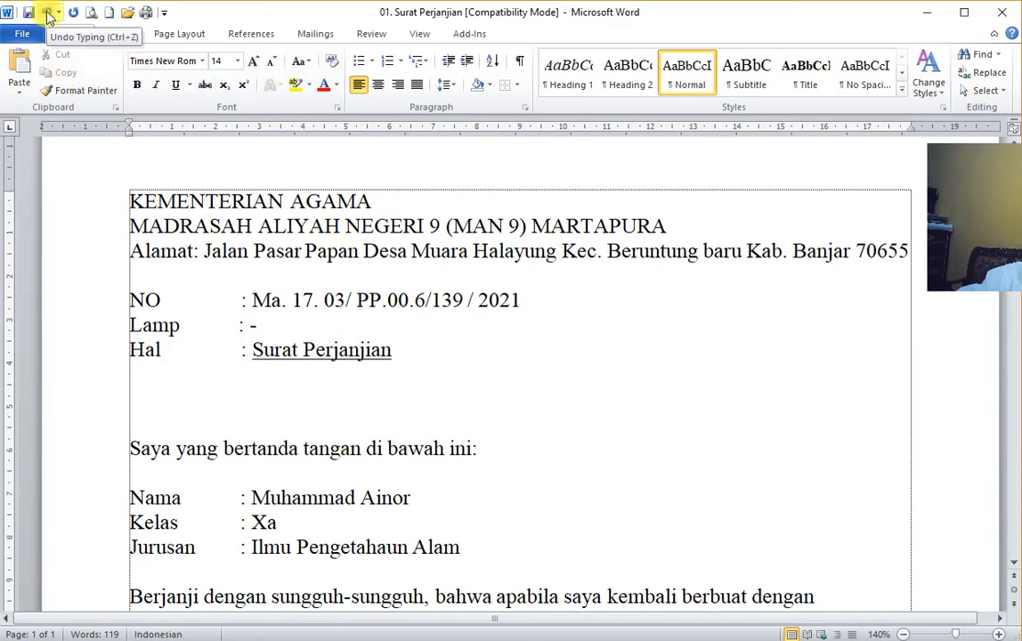
left_click(47, 12)
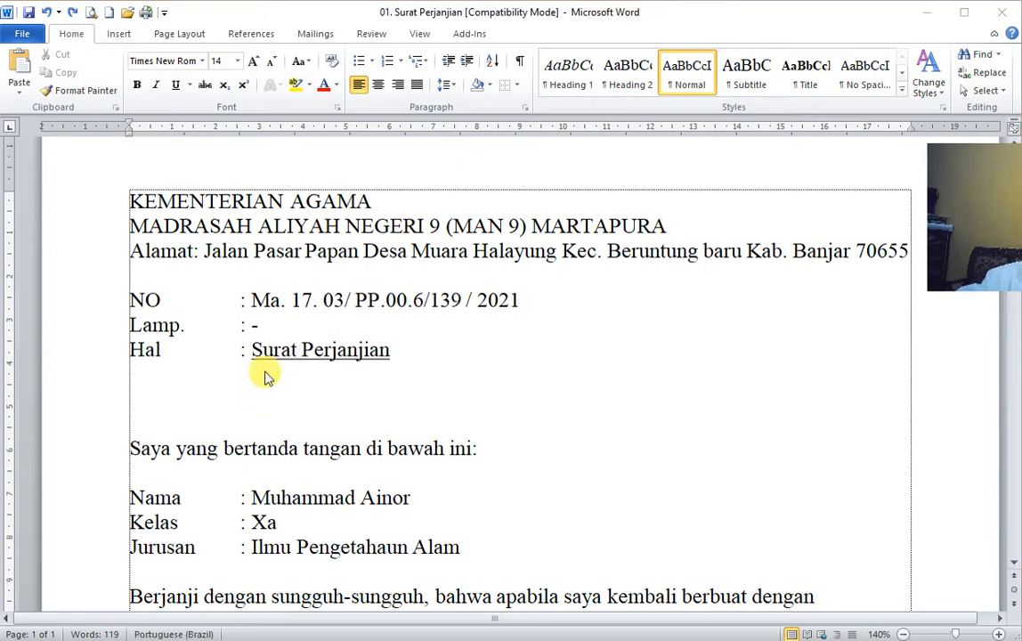
- Examine the colon alignment in the Nama, Kelas and Jurusan lines, and review the letter down to the signature section
scroll(181, 451, "down", 3)
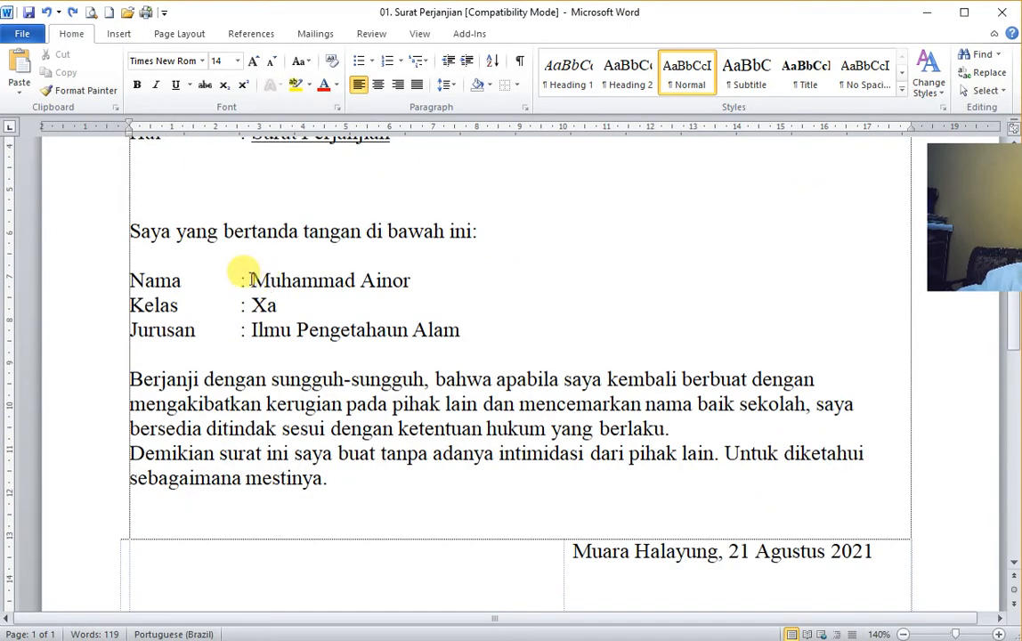
left_click(269, 278)
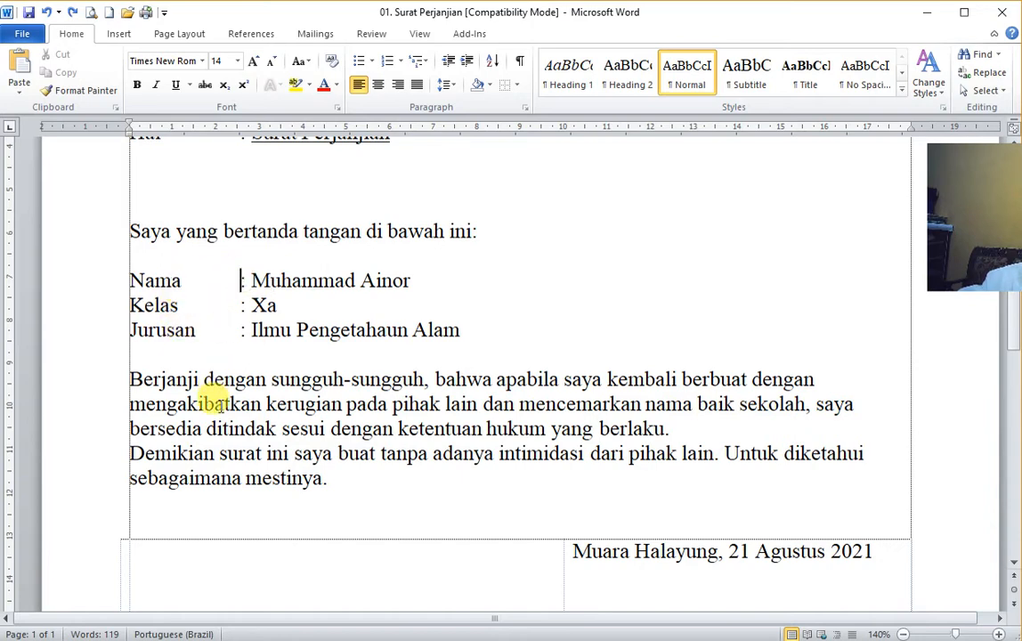
left_click(240, 308)
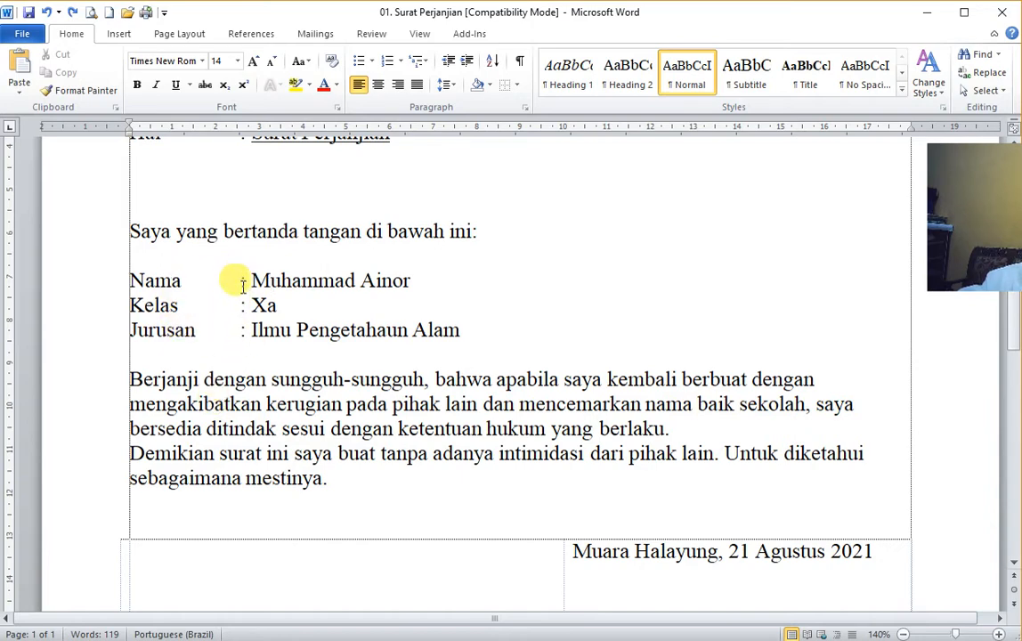
left_click(189, 279)
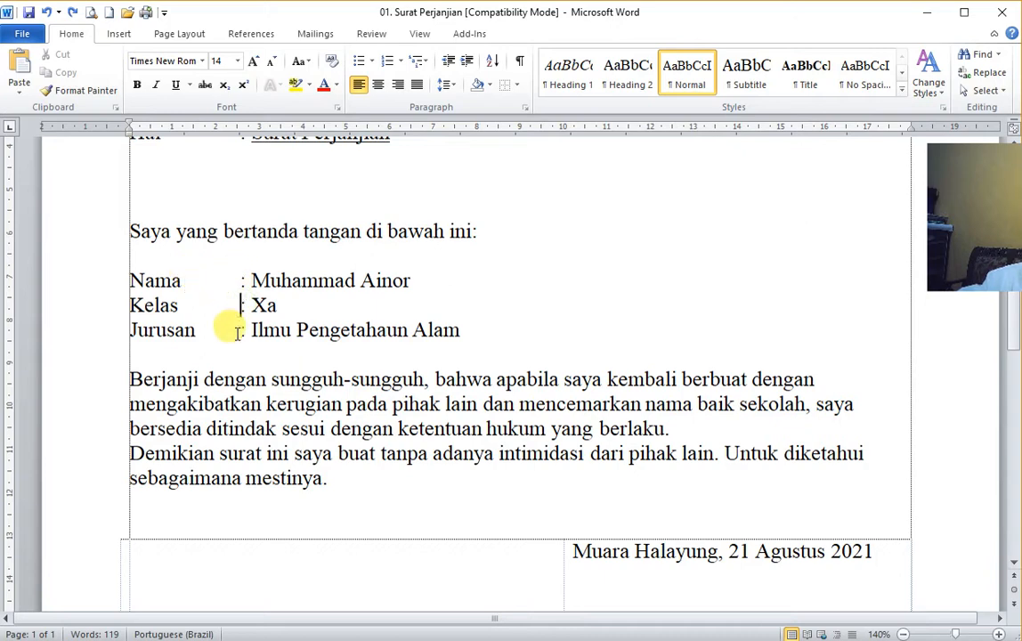
left_click(166, 428)
scroll(200, 484, "down", 3)
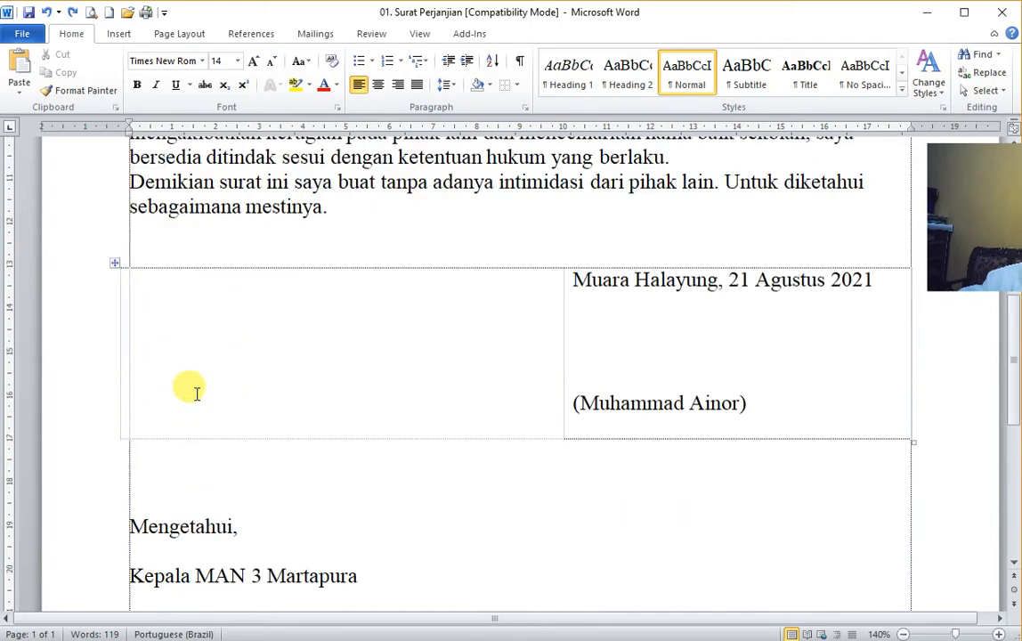
scroll(302, 481, "down", 3)
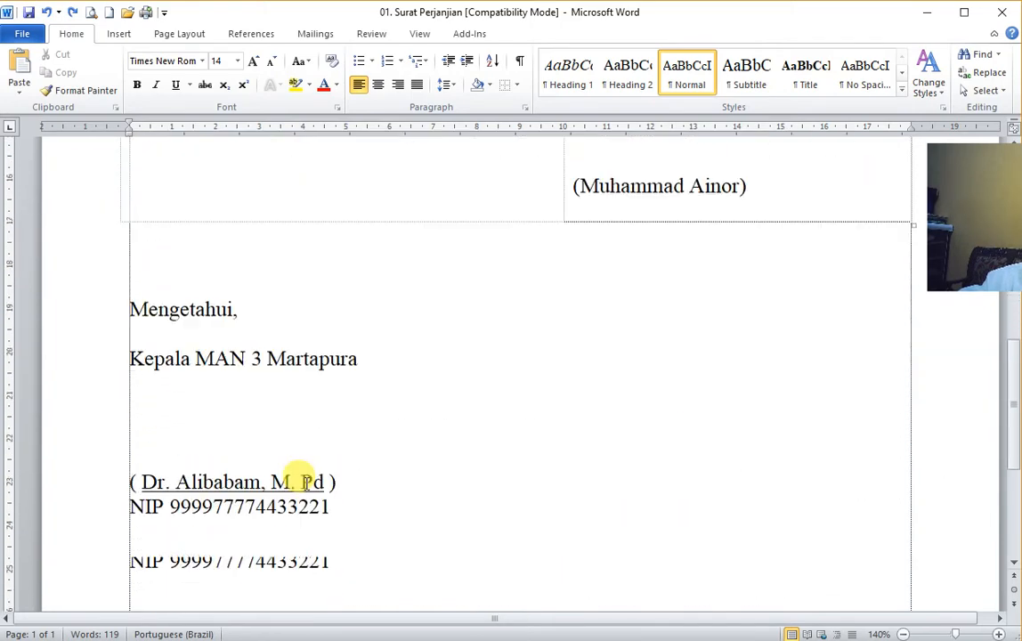
scroll(295, 480, "up", 3)
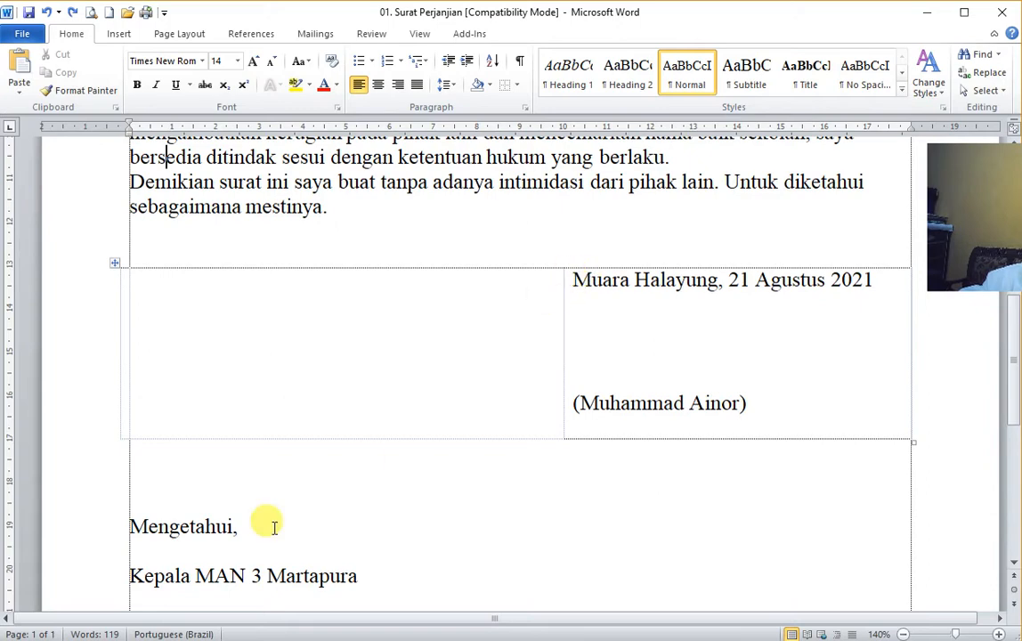
scroll(240, 535, "down", 4)
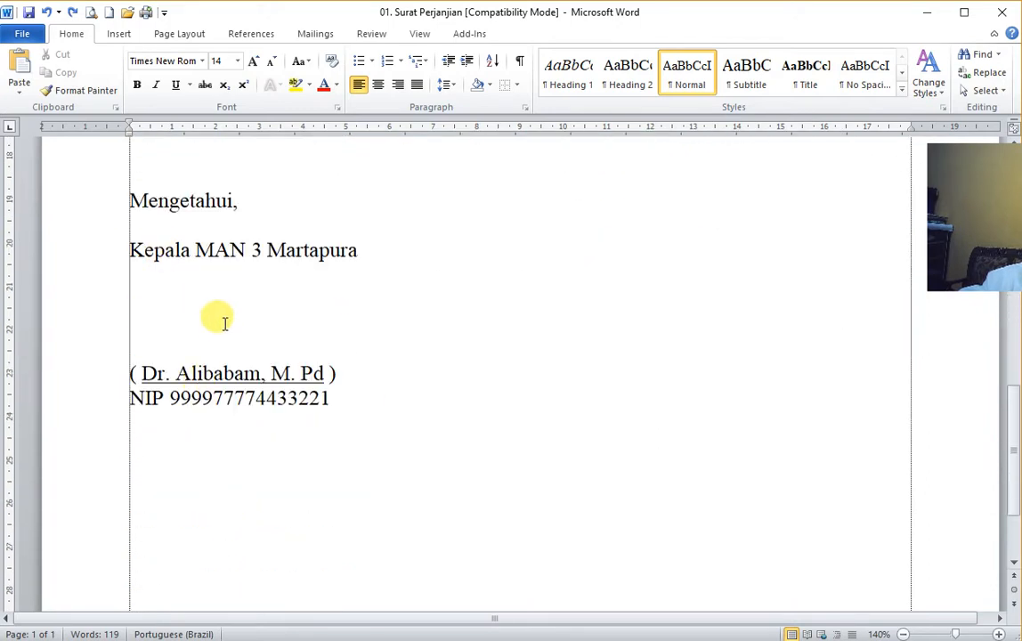
scroll(288, 313, "up", 5)
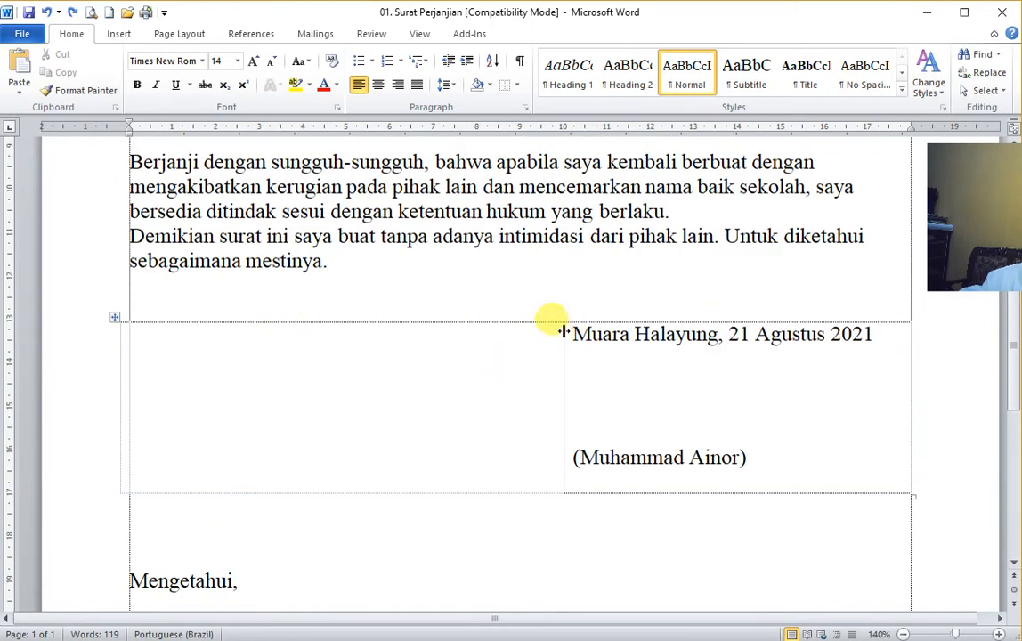
scroll(390, 373, "down", 4)
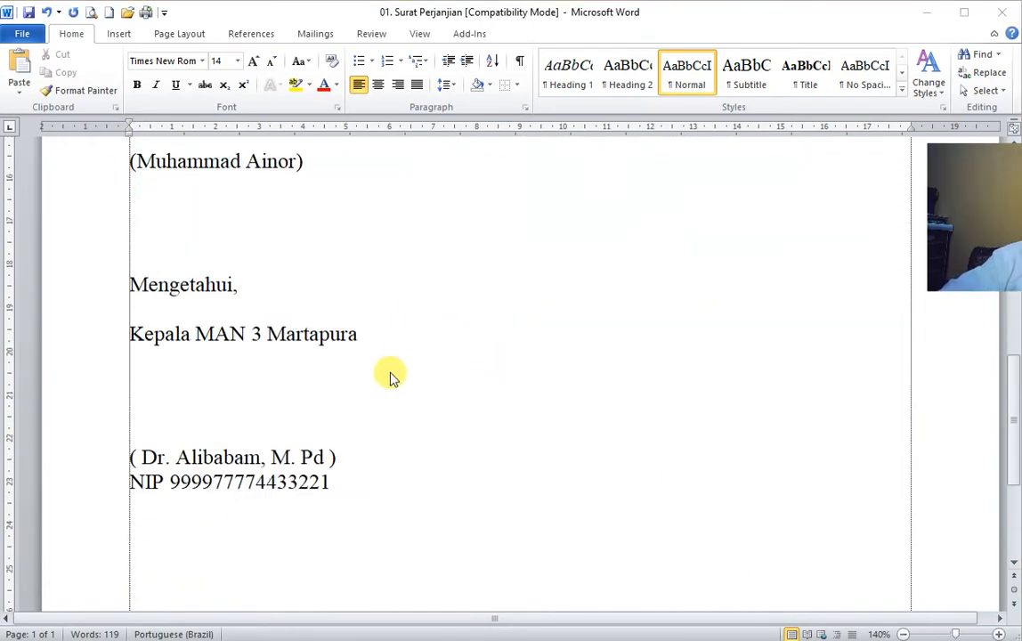
scroll(323, 436, "down", 1)
scroll(331, 431, "up", 11)
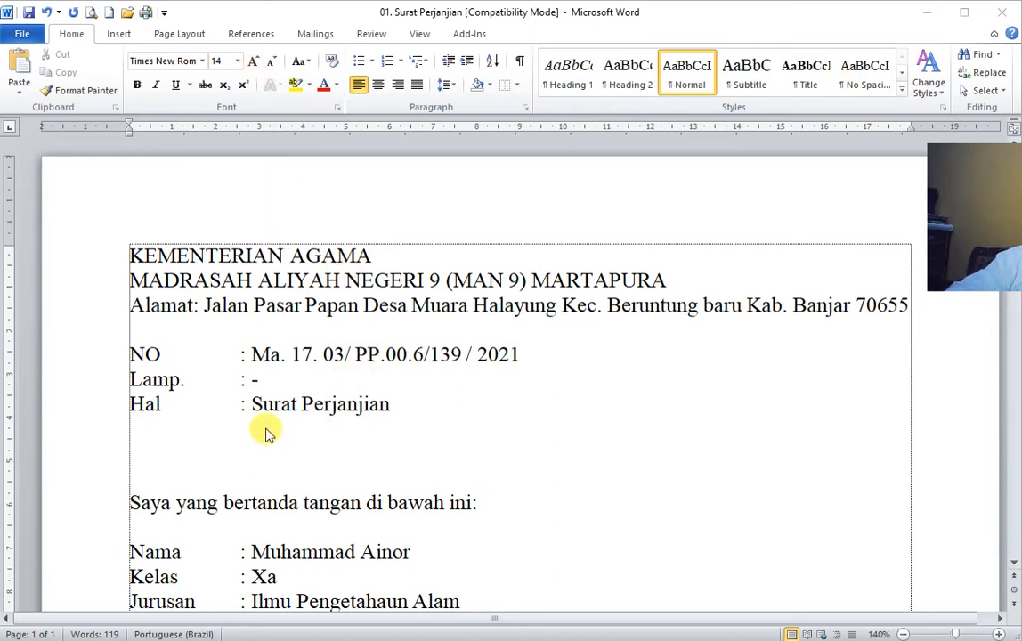
- Select "Surat Perjanjian" in the Hal line, view its context options including Look Up, and clear the selection
left_click(392, 407)
left_click_drag(392, 407, 273, 407)
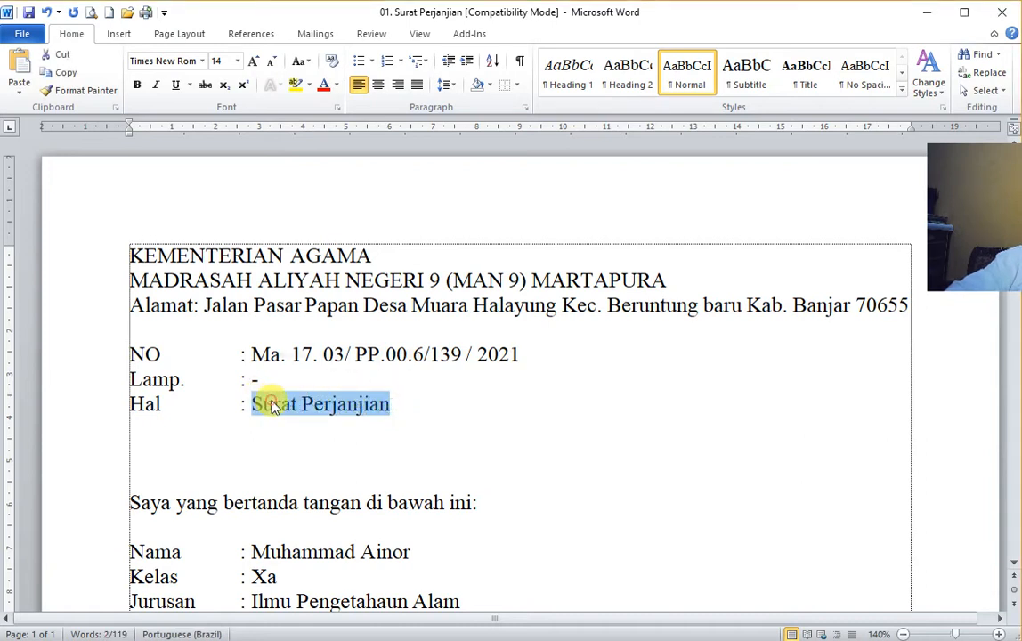
right_click(273, 407)
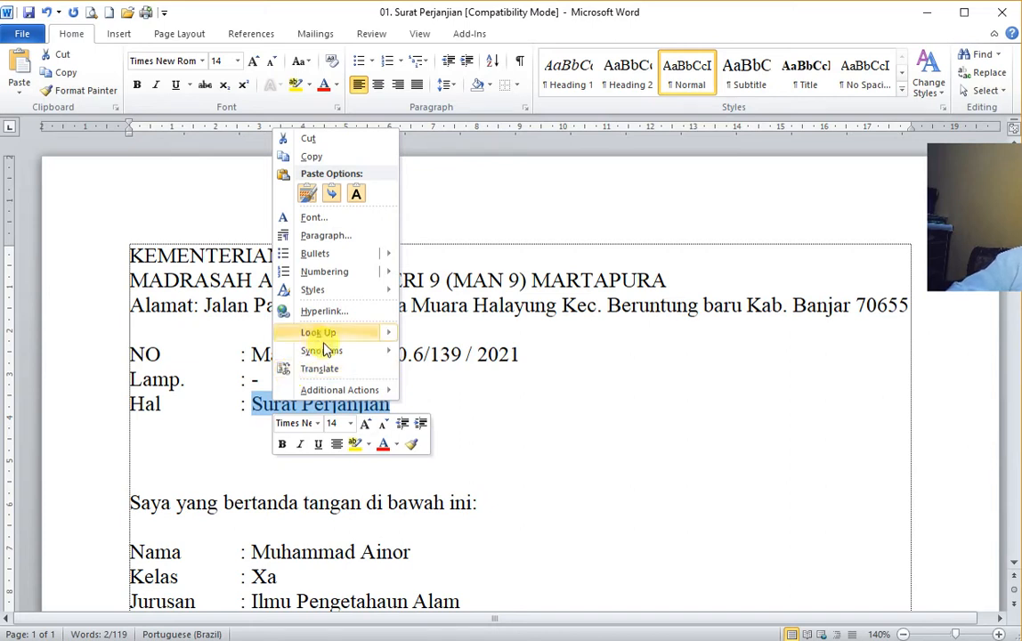
mouse_move(324, 343)
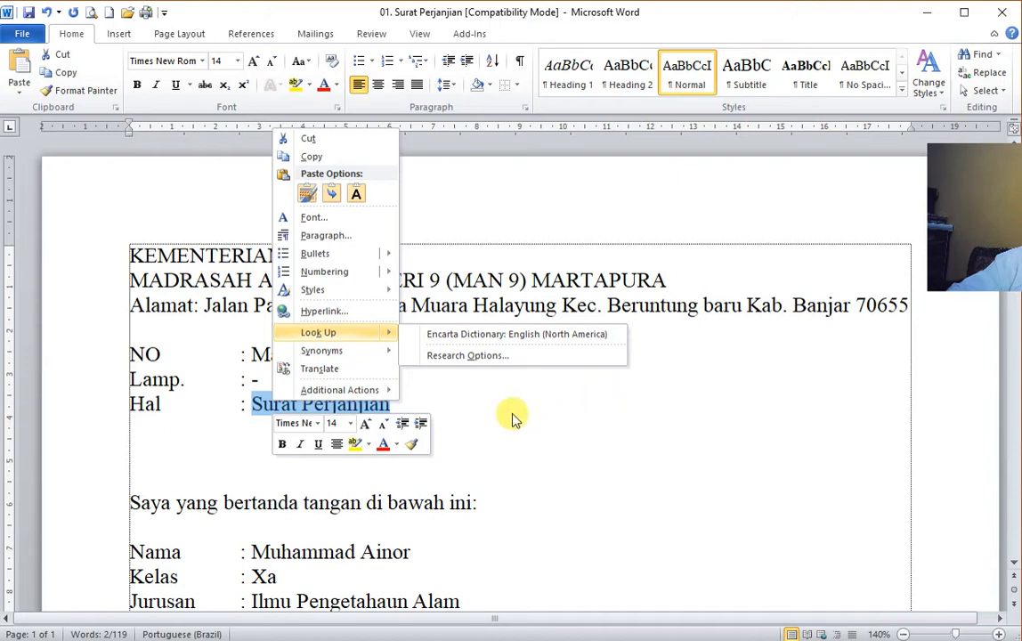
left_click(462, 403)
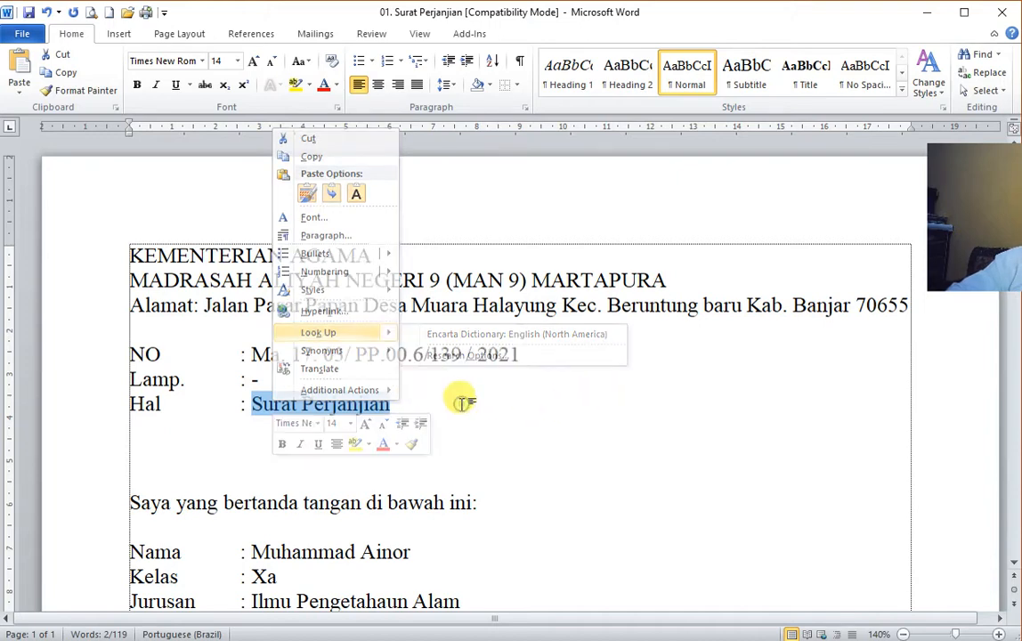
left_click(392, 403)
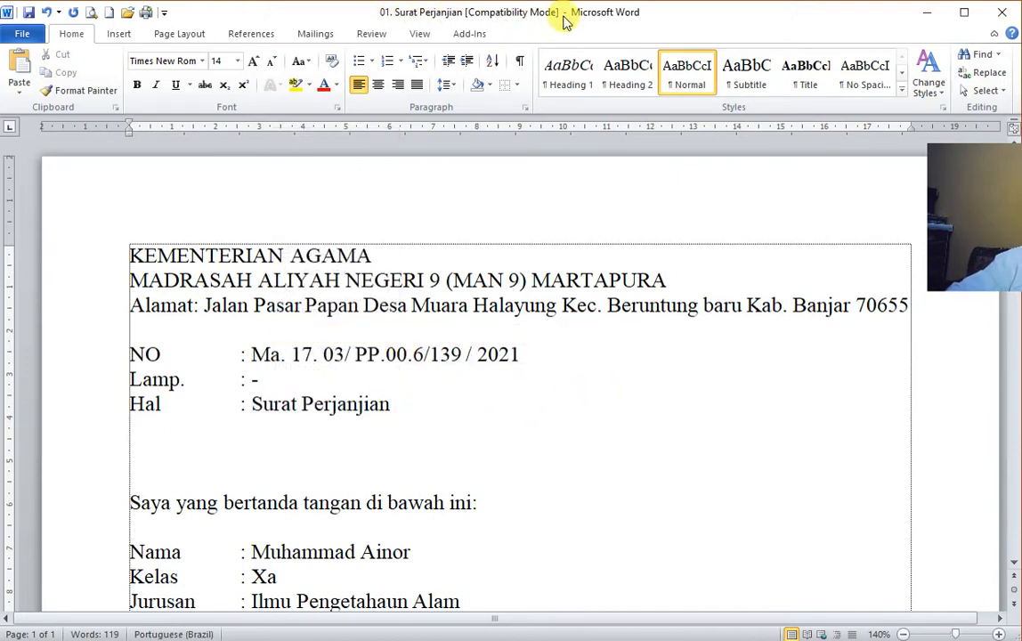
left_click(348, 403)
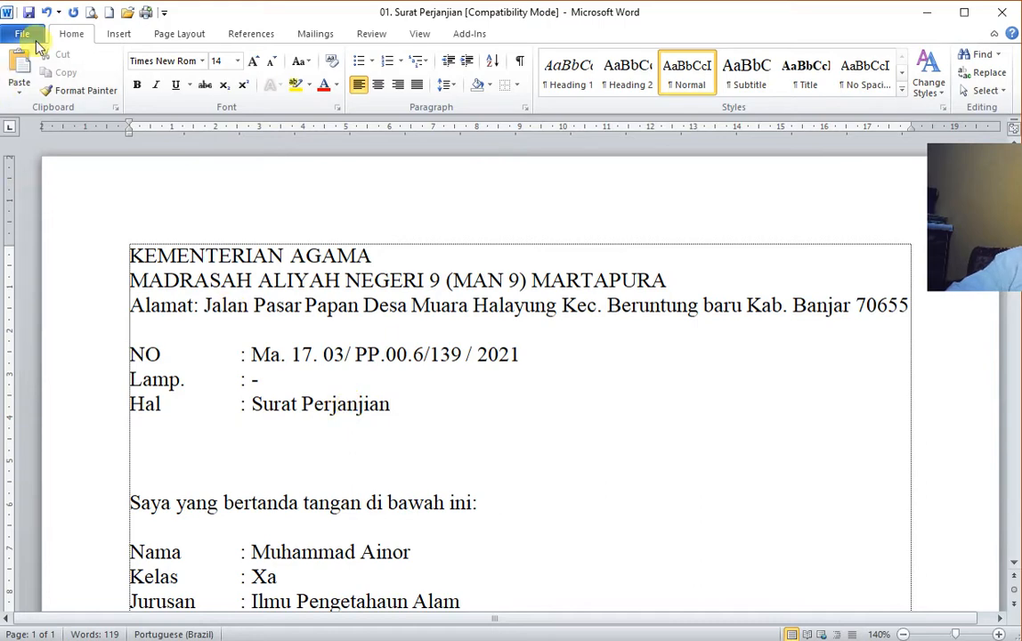
- Open Save As for the agreement letter, and review the whole letter in Document2
left_click(28, 34)
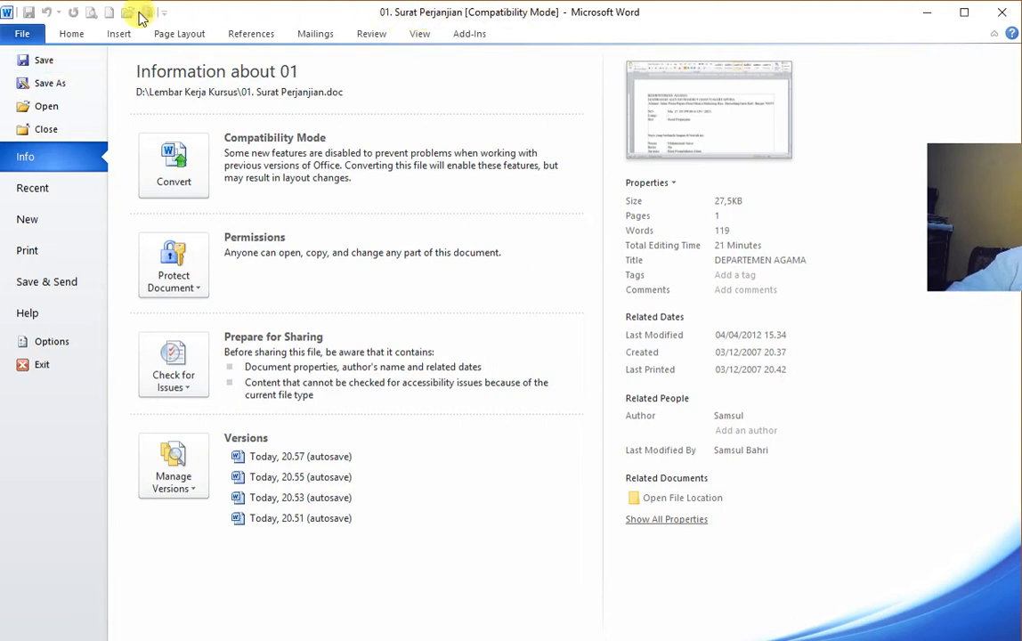
left_click(54, 85)
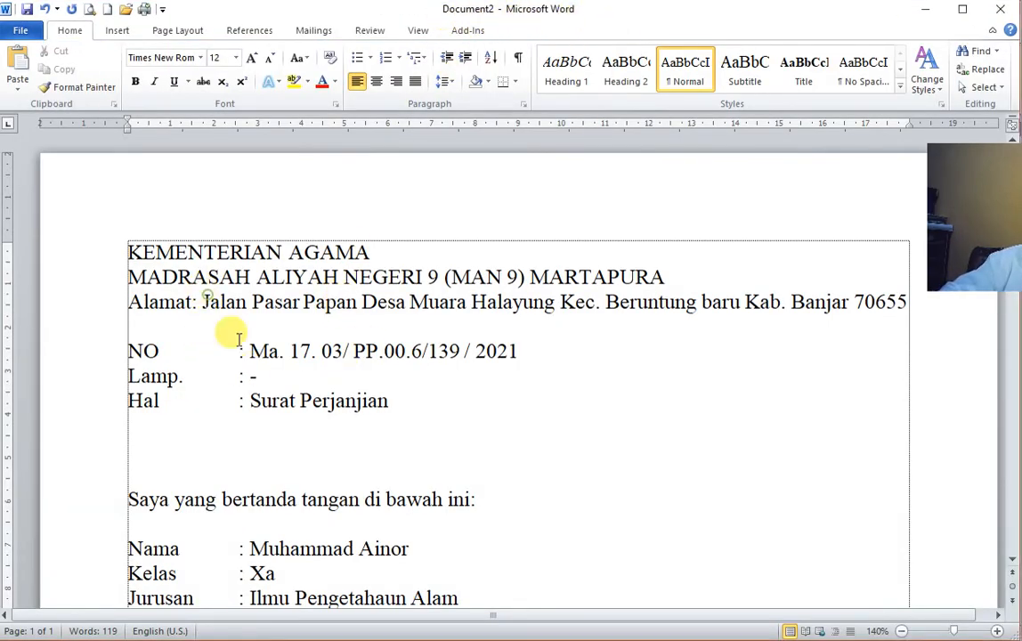
scroll(254, 391, "down", 10)
scroll(206, 429, "up", 10)
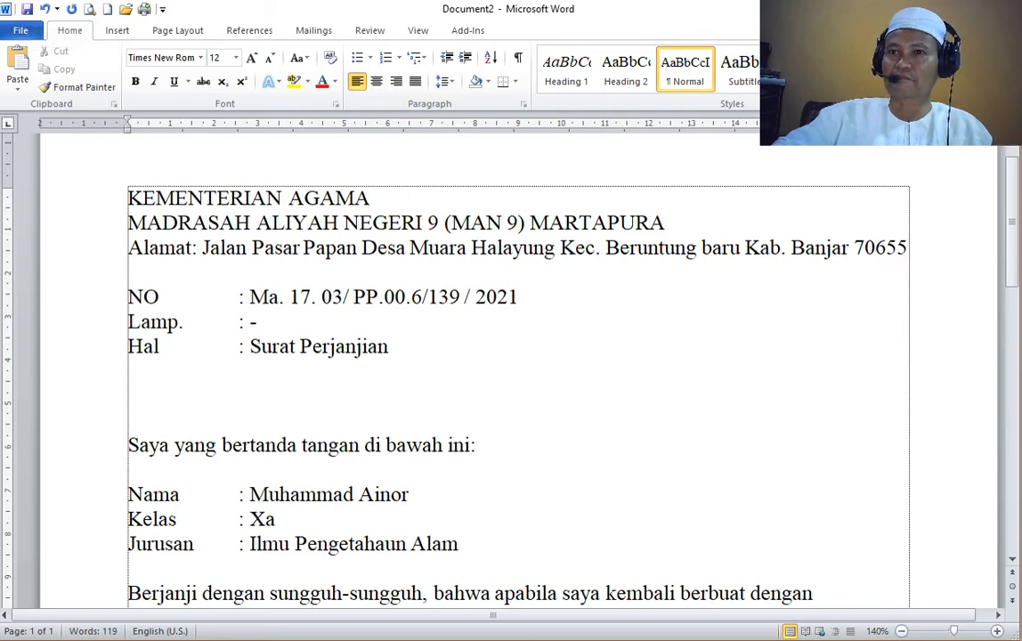
- Start saving the letter, create a folder named "Kursus Komputer Angkatan 21" on the D: drive, and open it
left_click(22, 31)
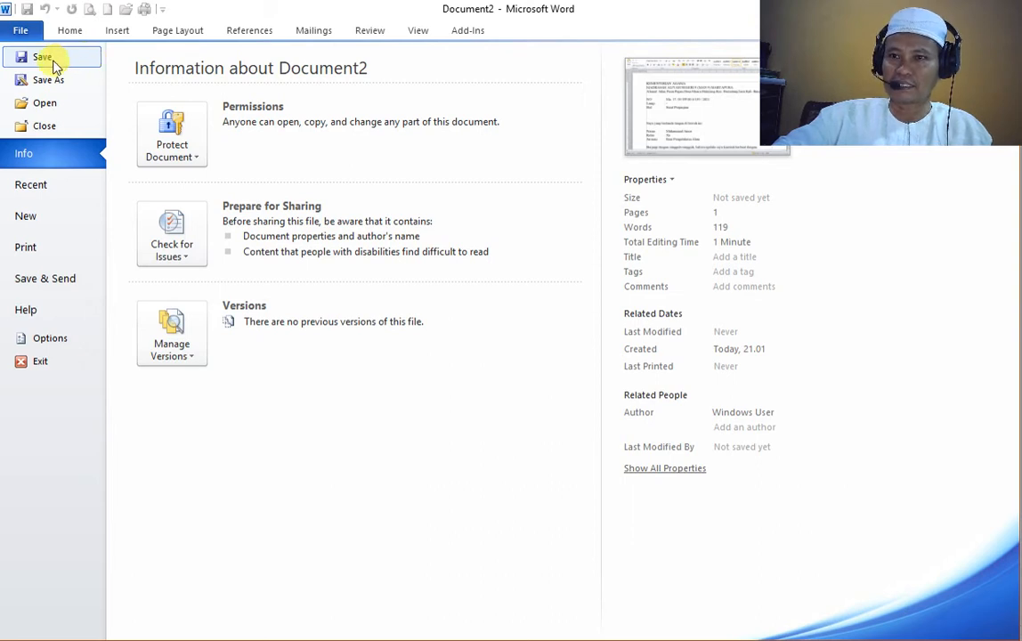
left_click(54, 64)
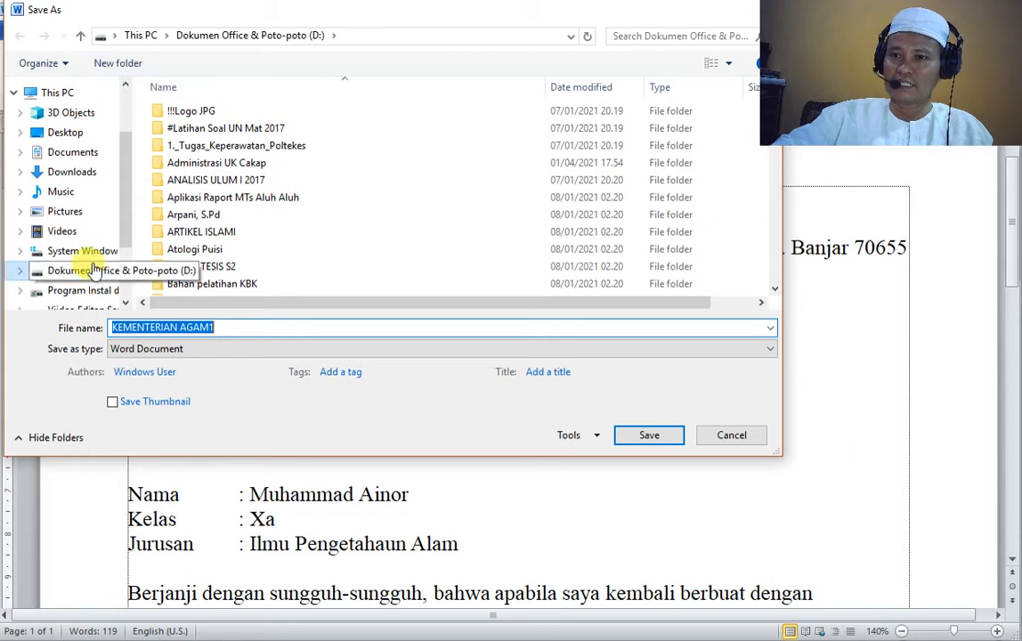
left_click(118, 63)
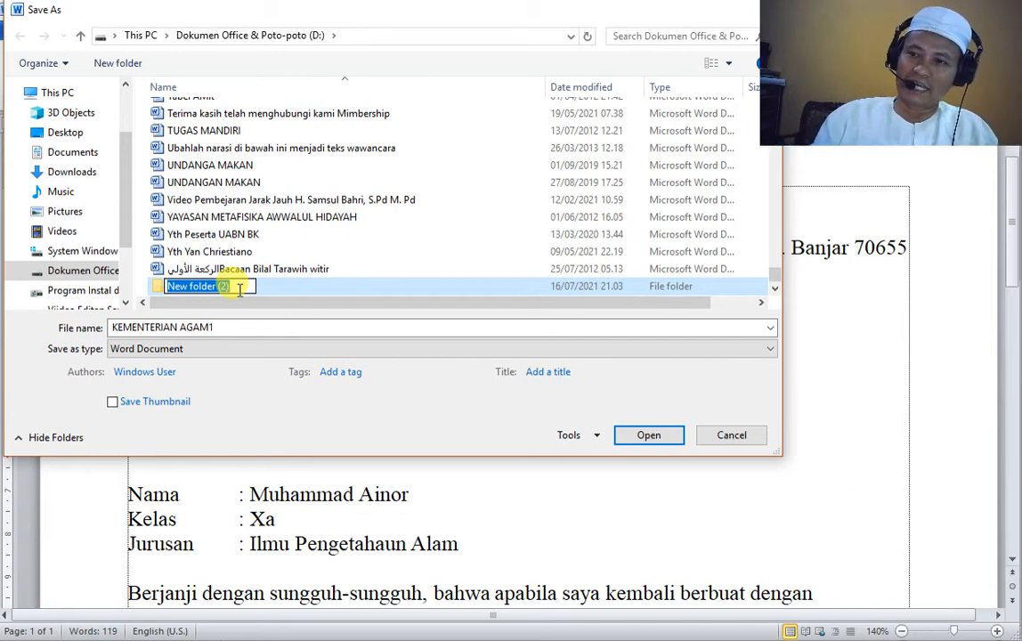
key("BackSpace")
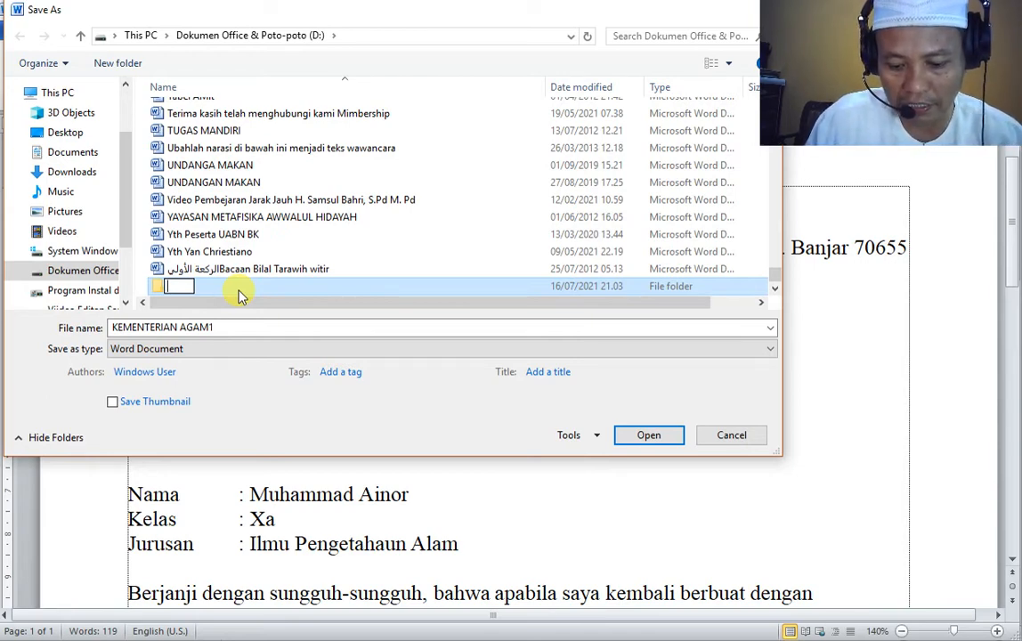
type("Ku")
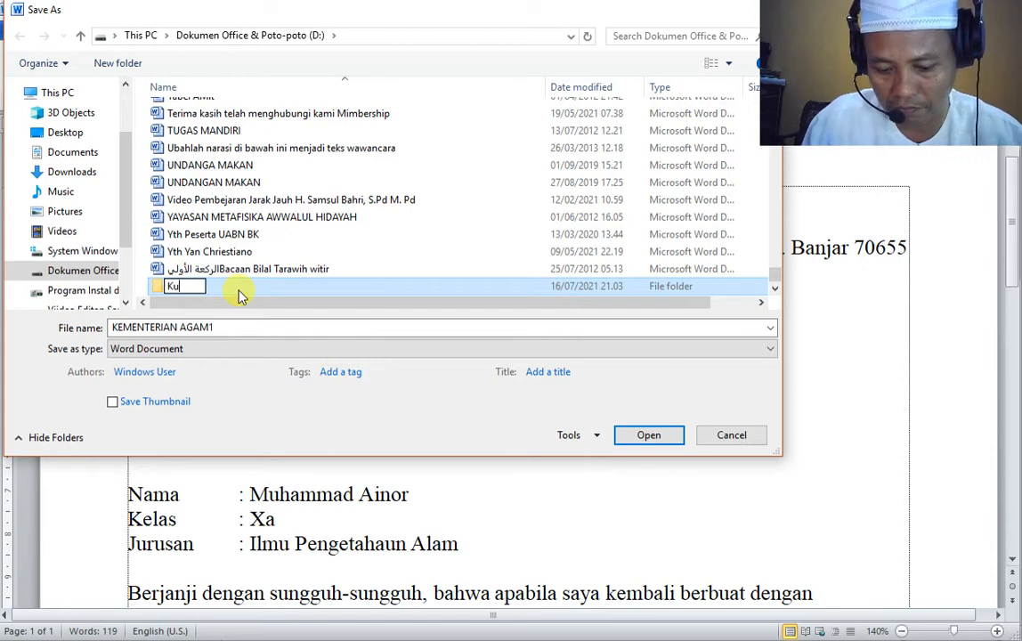
type("rsus ")
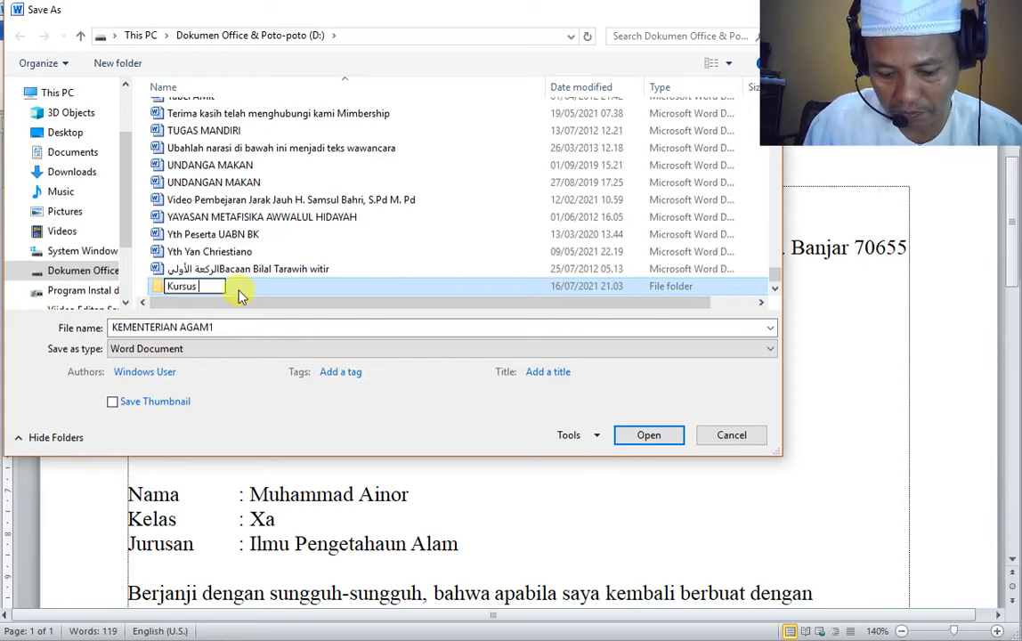
type("Komputer")
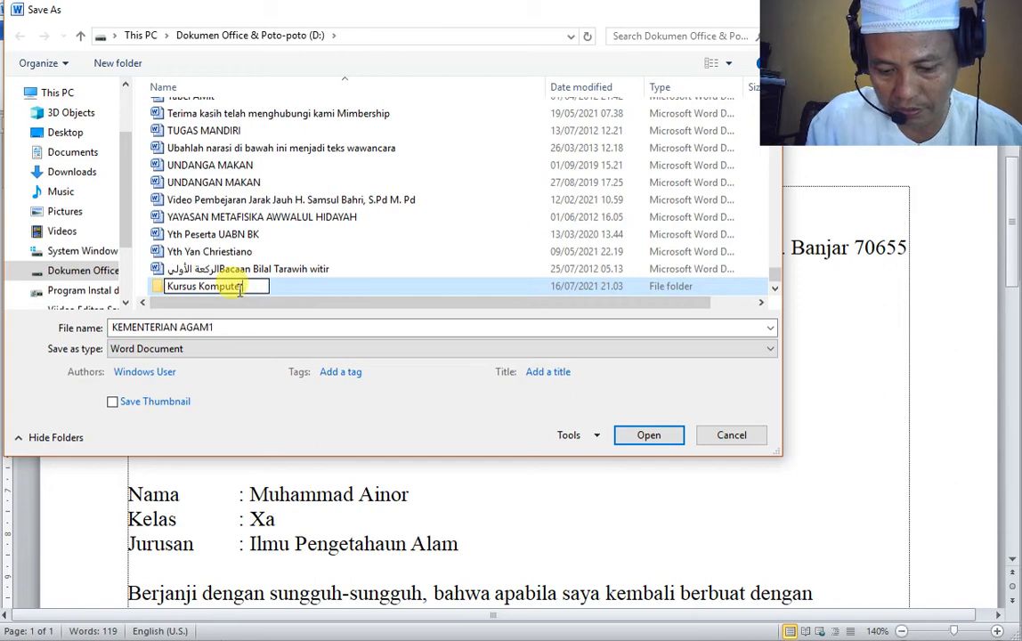
type(" Angk")
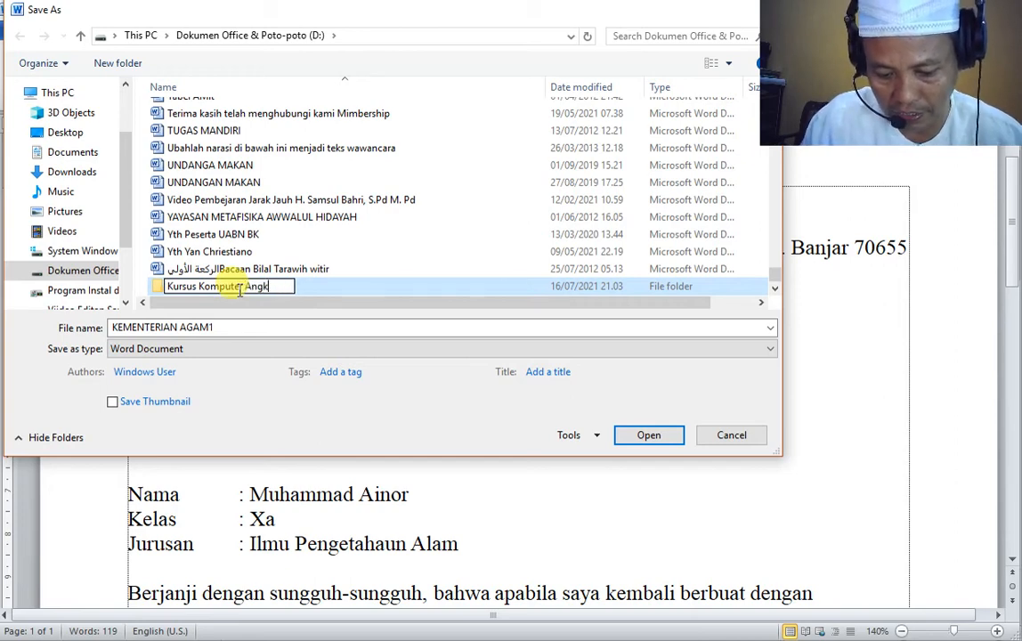
type("atan 21")
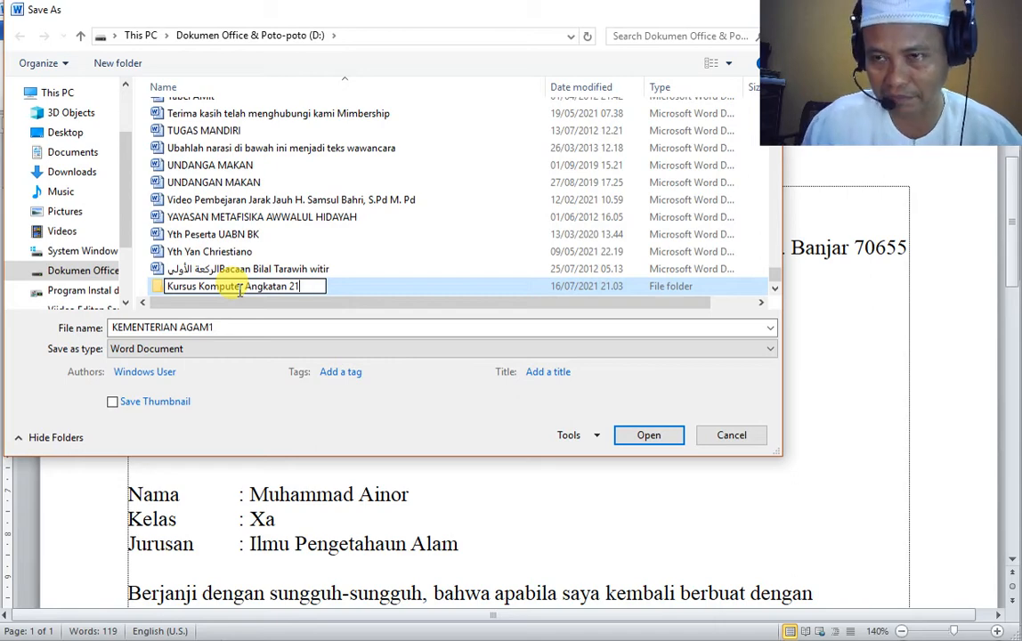
type(".")
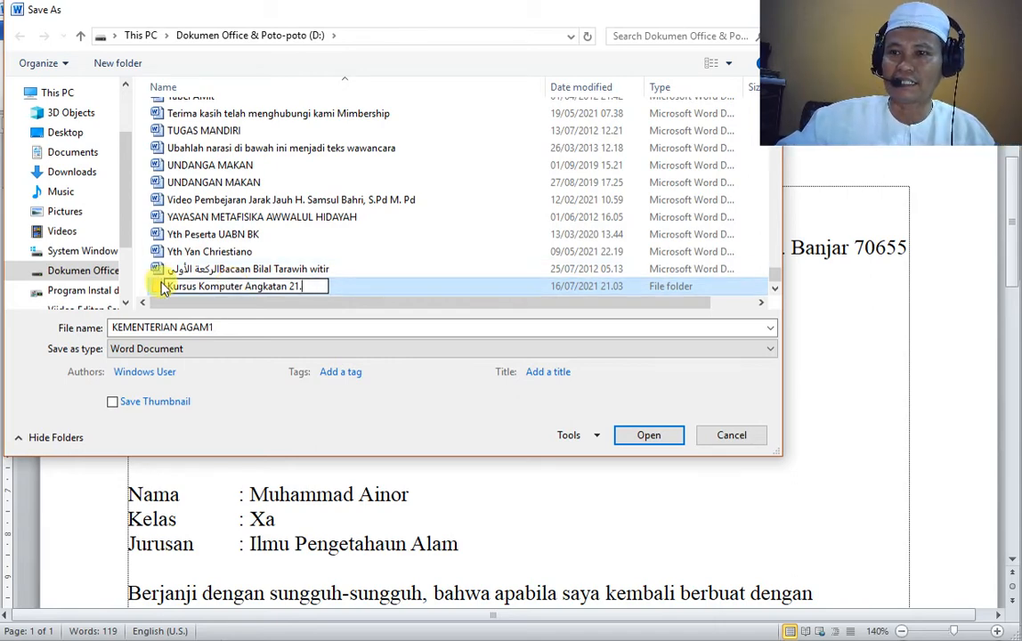
left_click(661, 442)
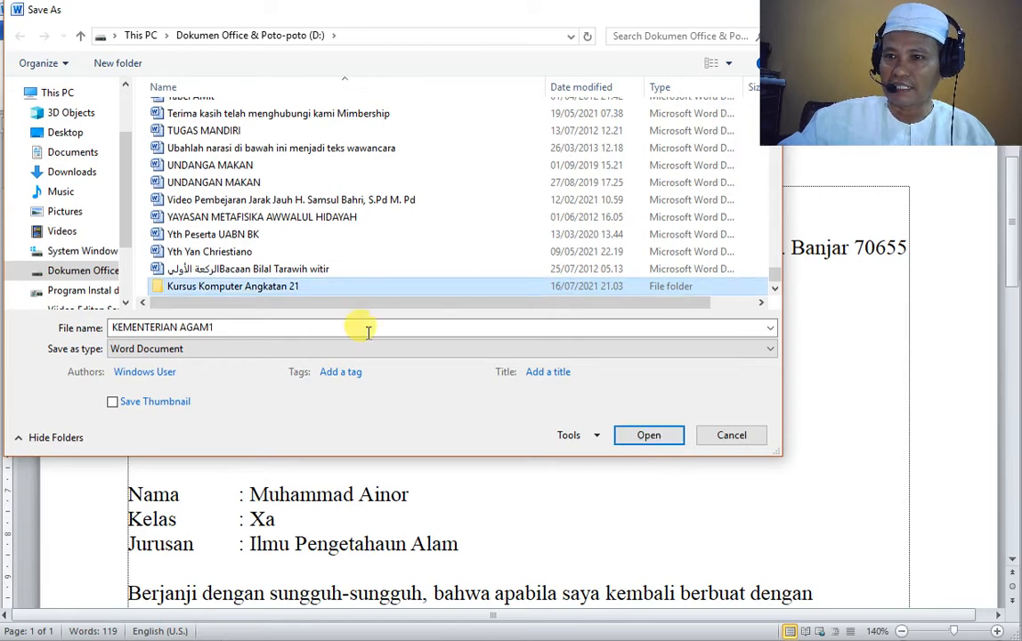
left_click(648, 435)
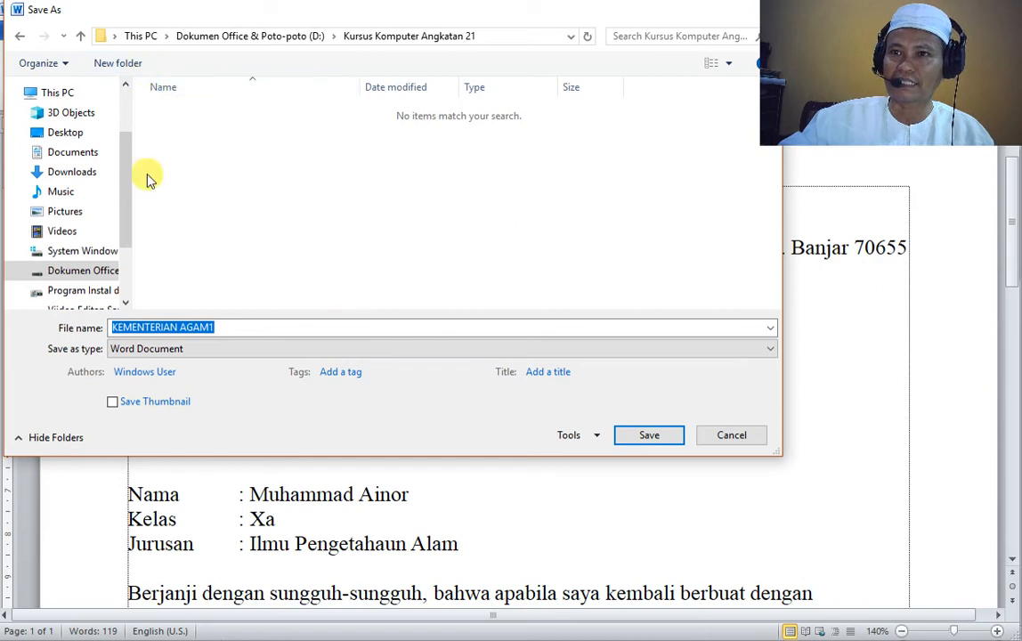
- Create a subfolder with the participant's first name inside "Kursus Komputer Angkatan 21" and open it
left_click(114, 64)
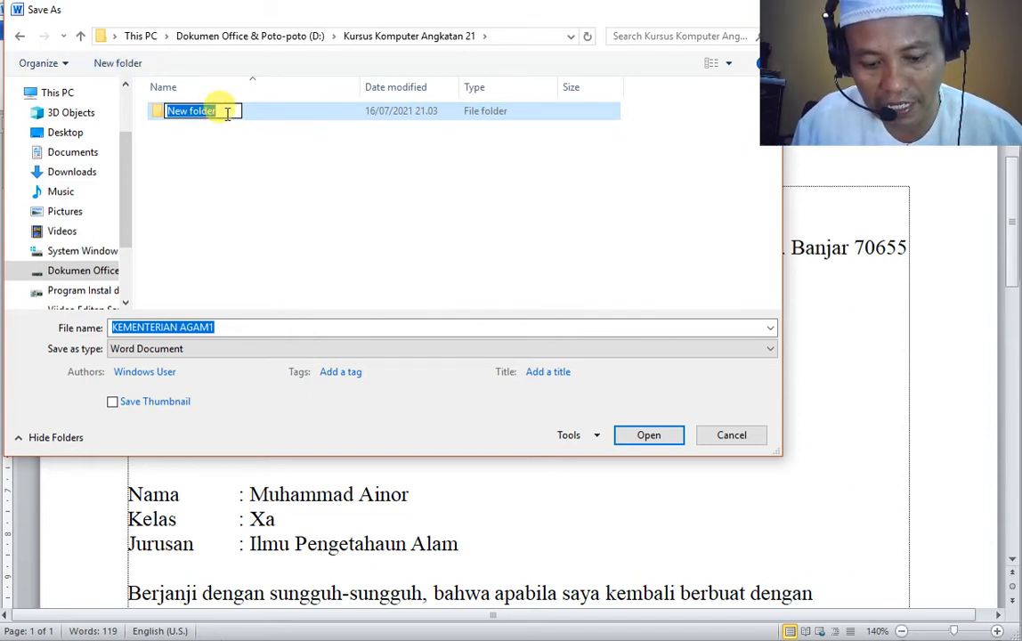
type("Bari")
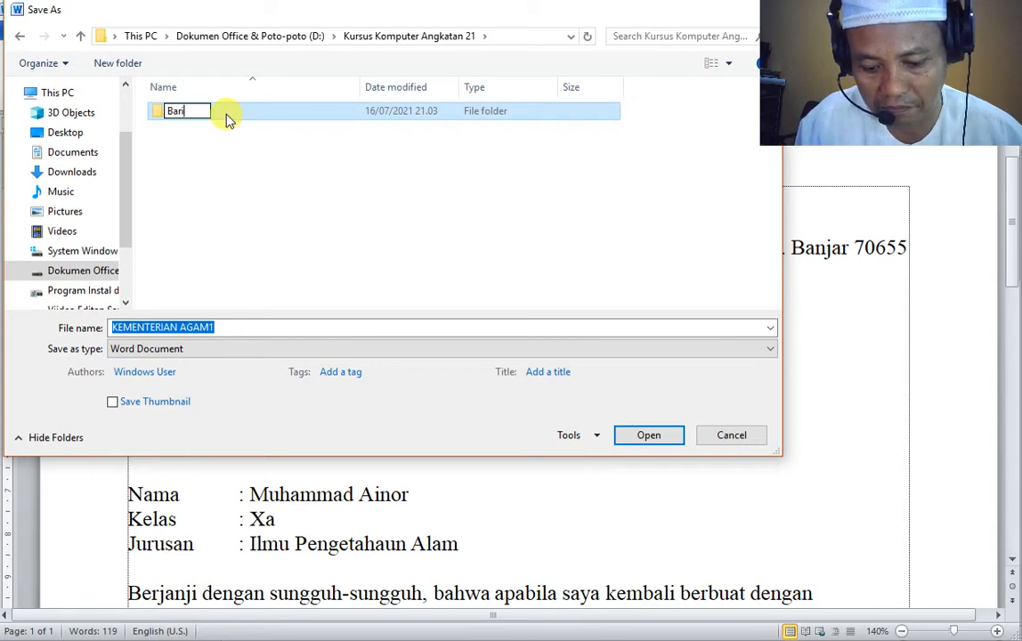
type("ah")
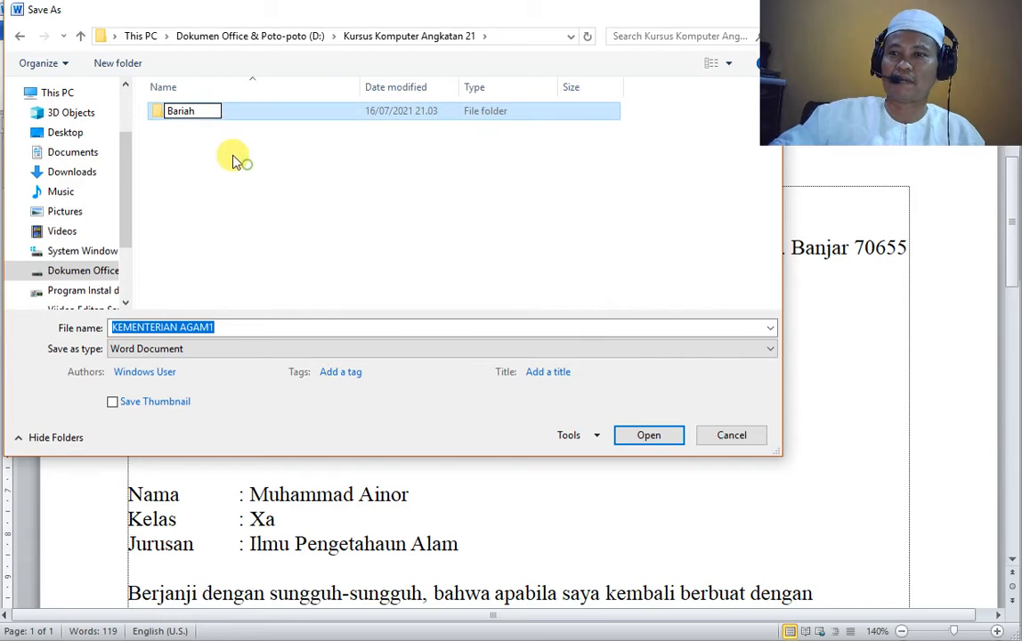
key("Return")
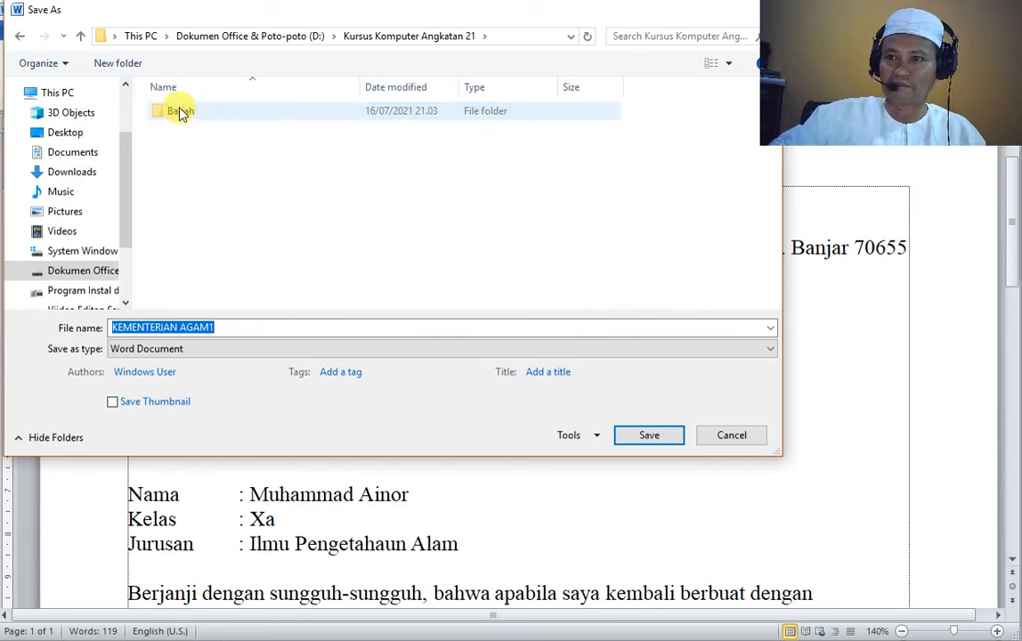
double_click(180, 112)
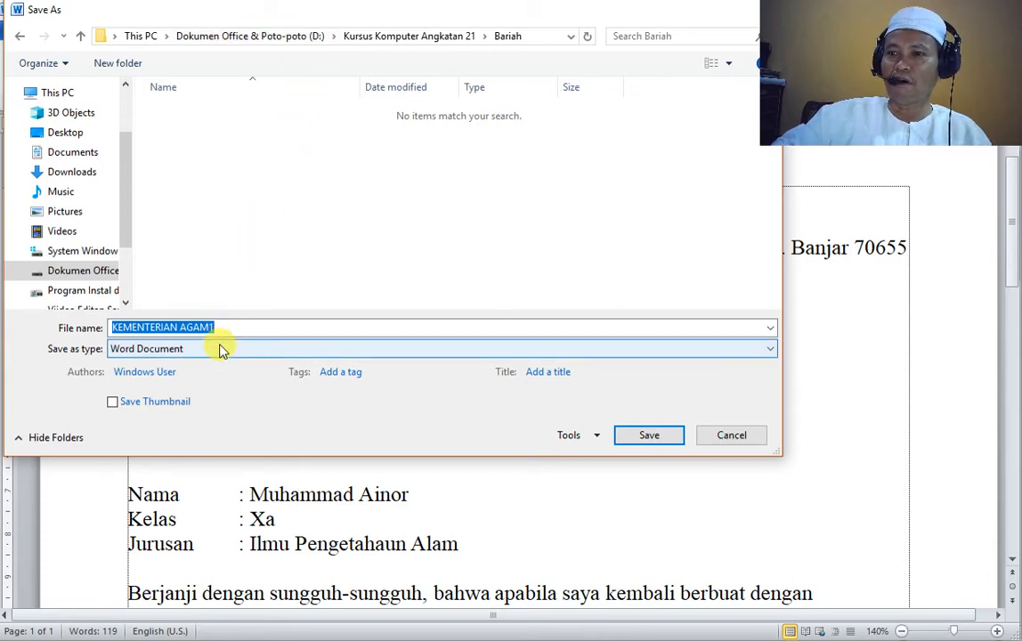
- Save the letter as a Word Document named "Surat Perjsnjian" plus the participant's first name in the new subfolder
left_click_drag(230, 327, 95, 322)
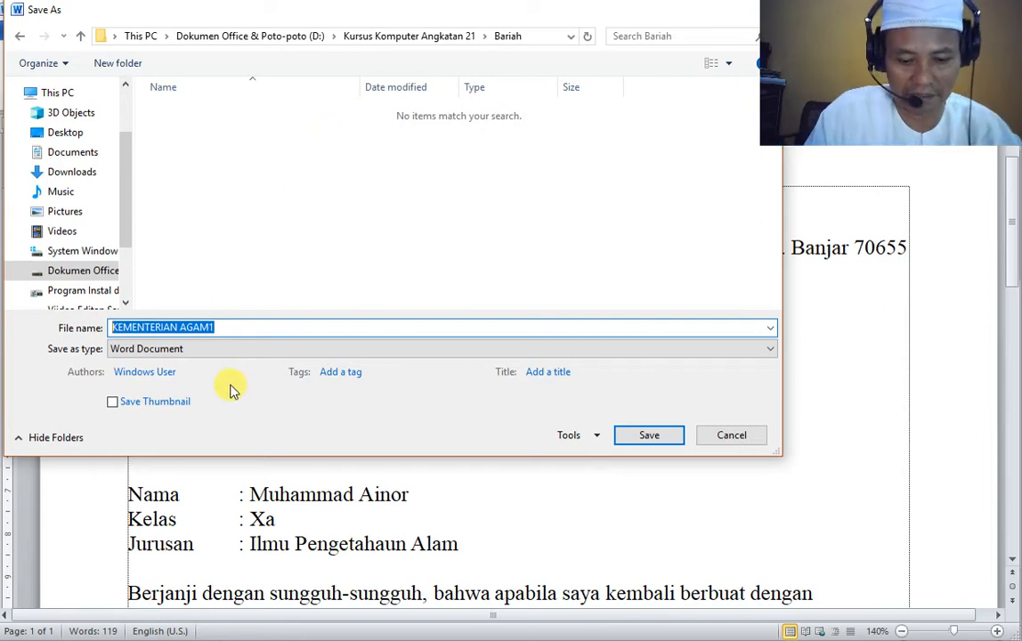
type("Surat Perjsnjian Bariah")
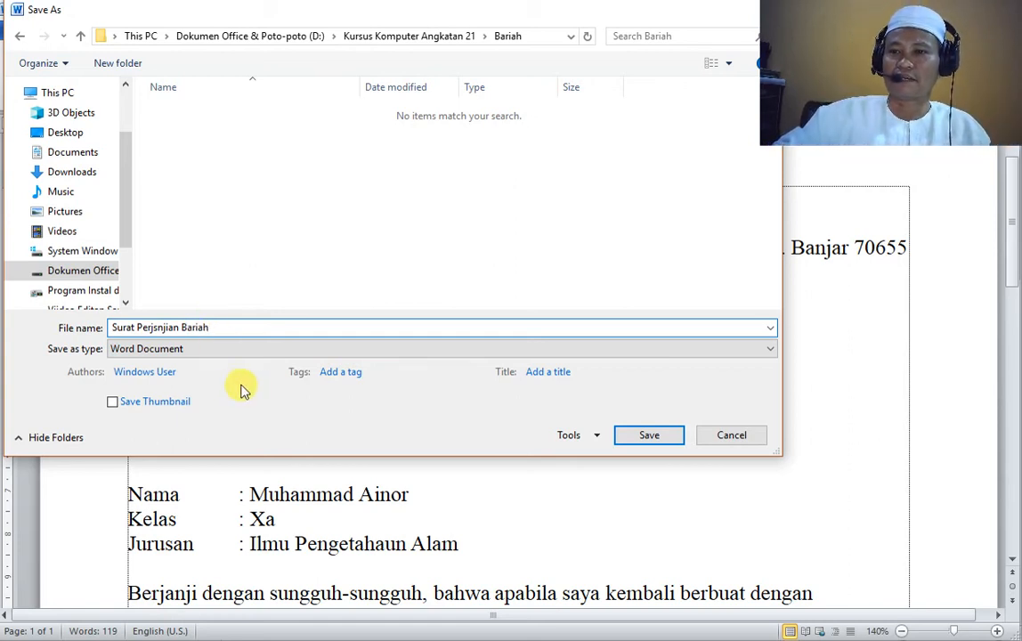
left_click(648, 436)
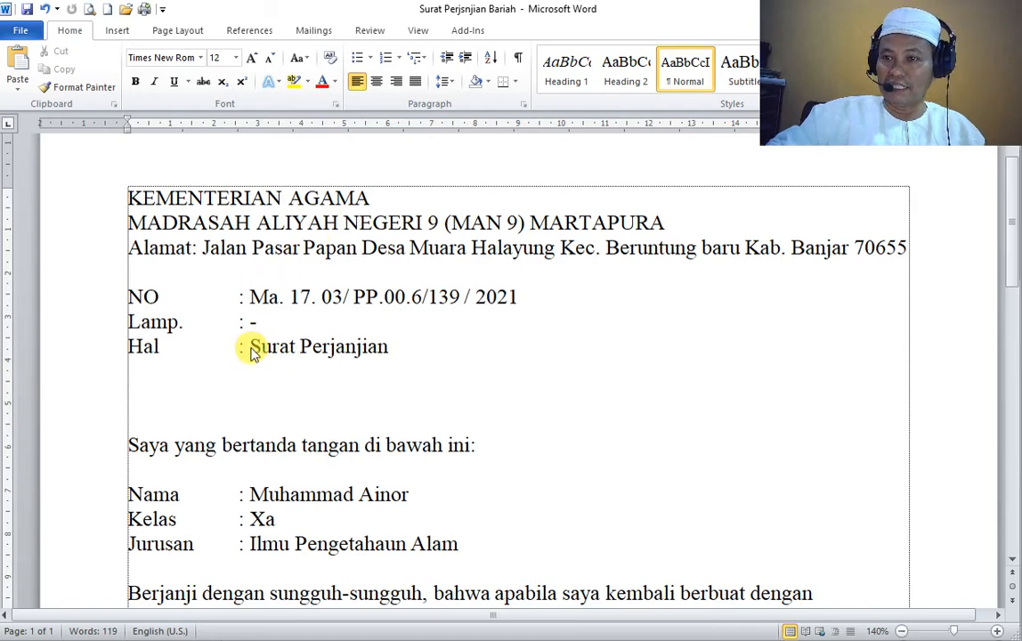
left_click(379, 345)
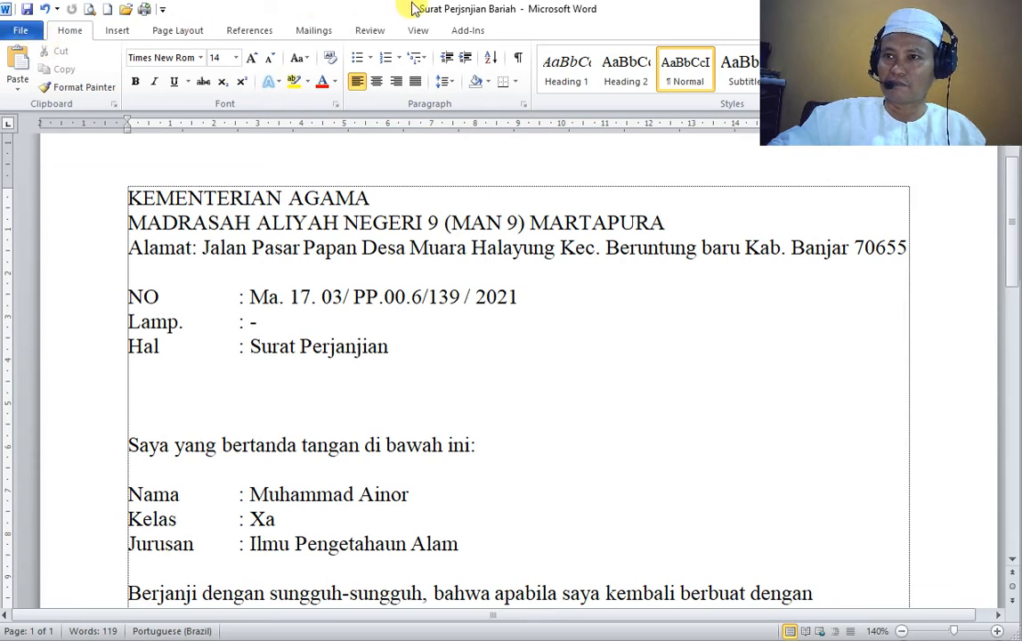
- Save a copy of the letter in the same subfolder, correcting the file name's spelling to "Surat Perjanjian" plus the participant's first name
left_click(30, 35)
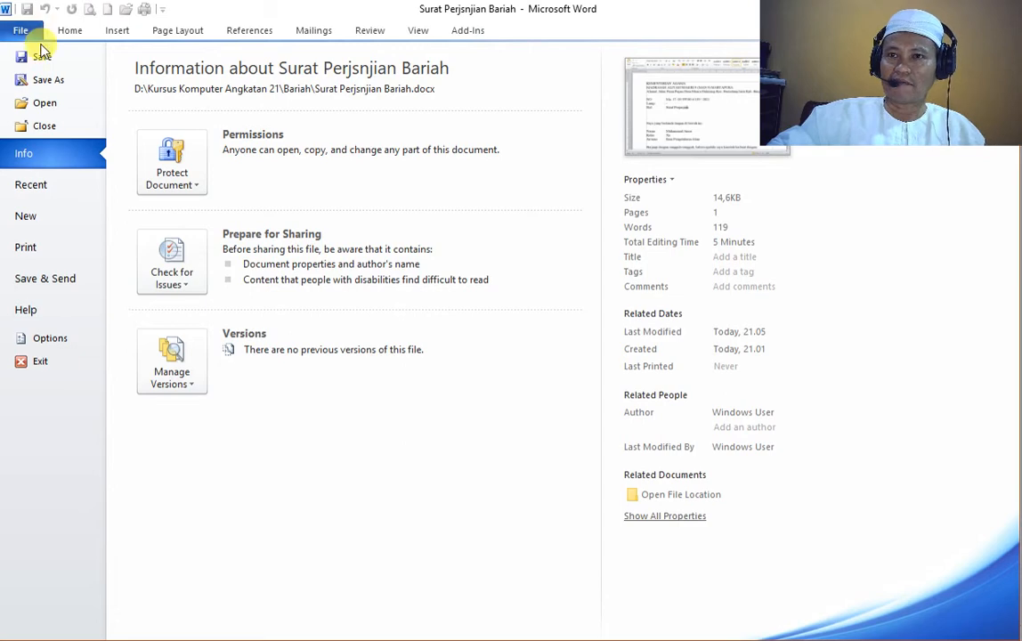
left_click(44, 79)
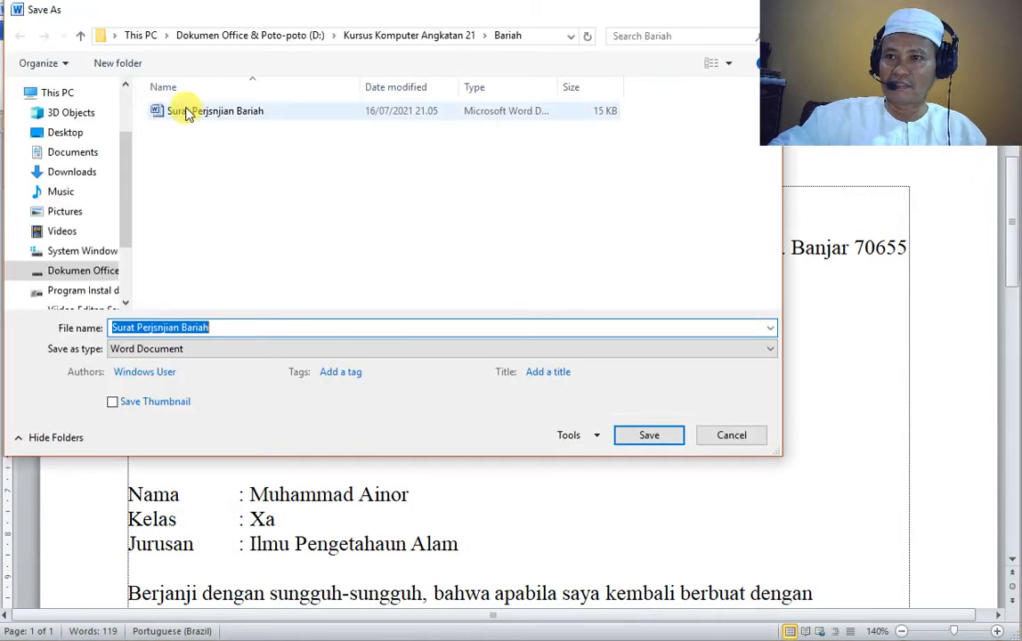
left_click(163, 327)
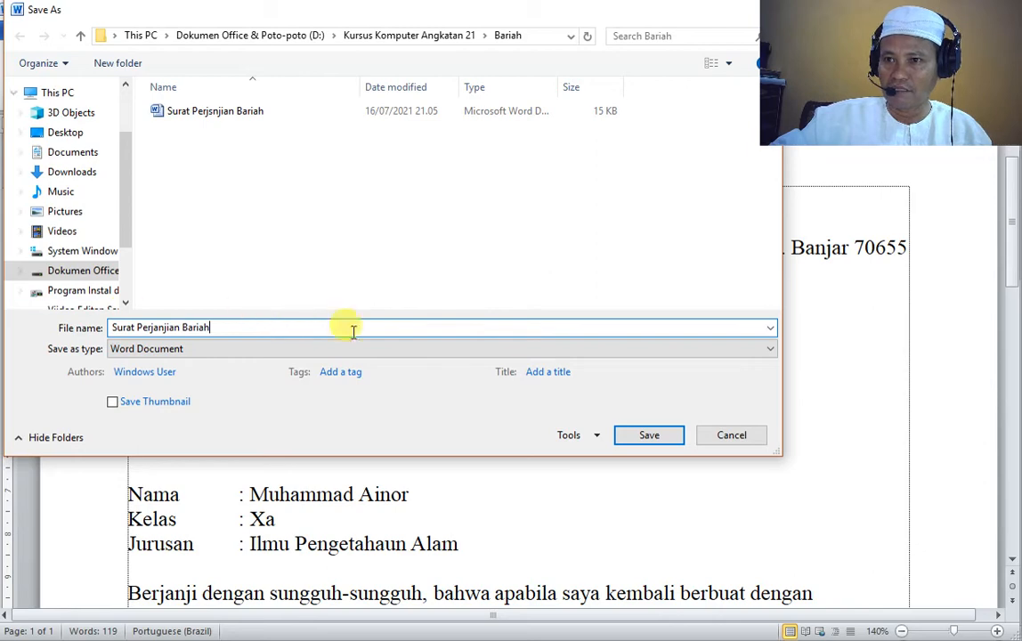
left_click(646, 435)
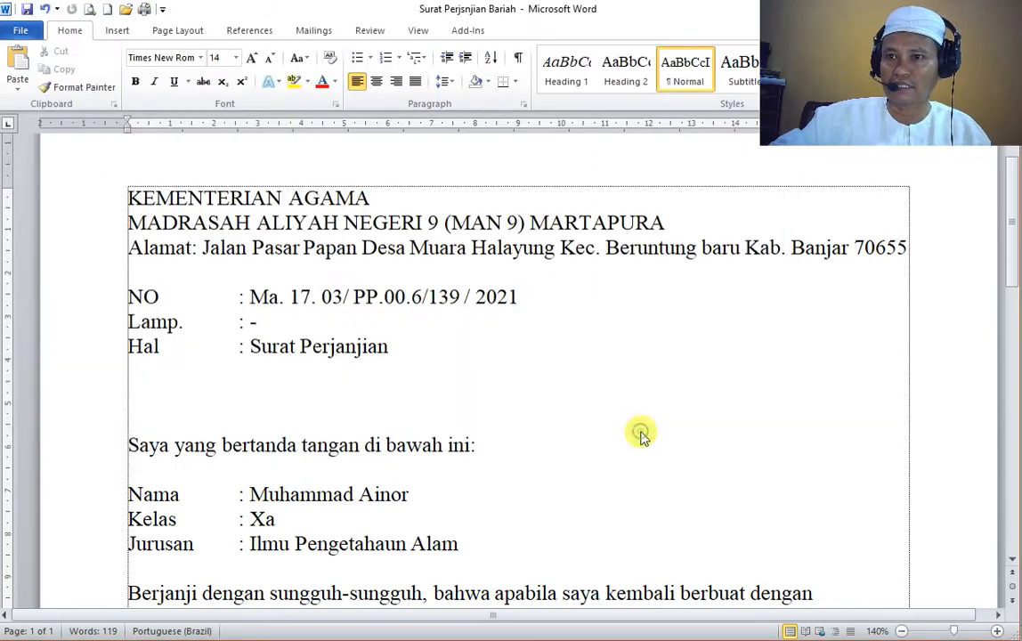
- Check the saved files in the participant's subfolder without opening any, and close the letter
left_click(126, 10)
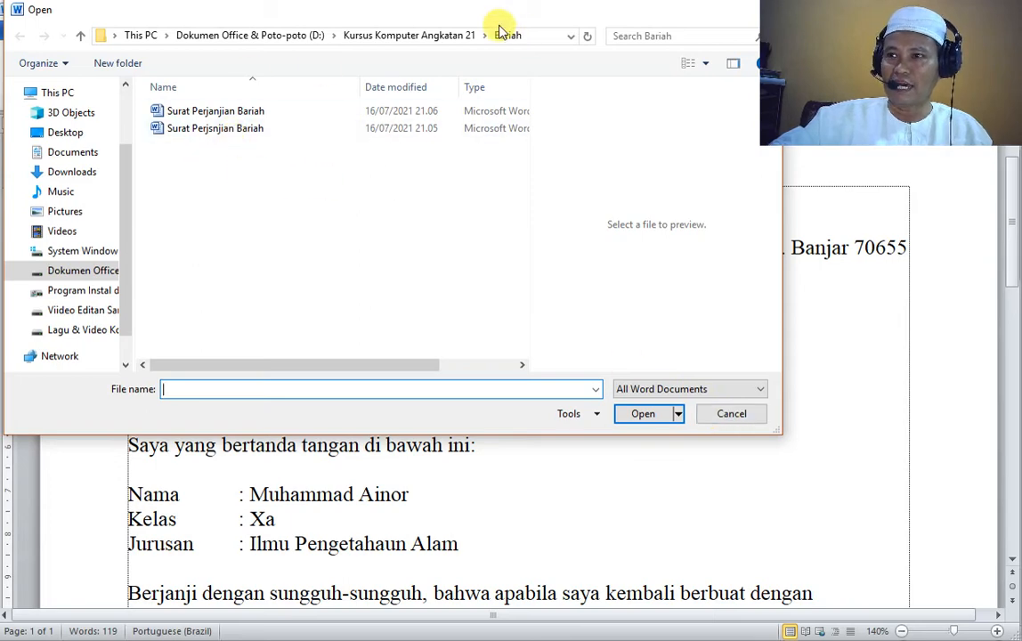
left_click(739, 420)
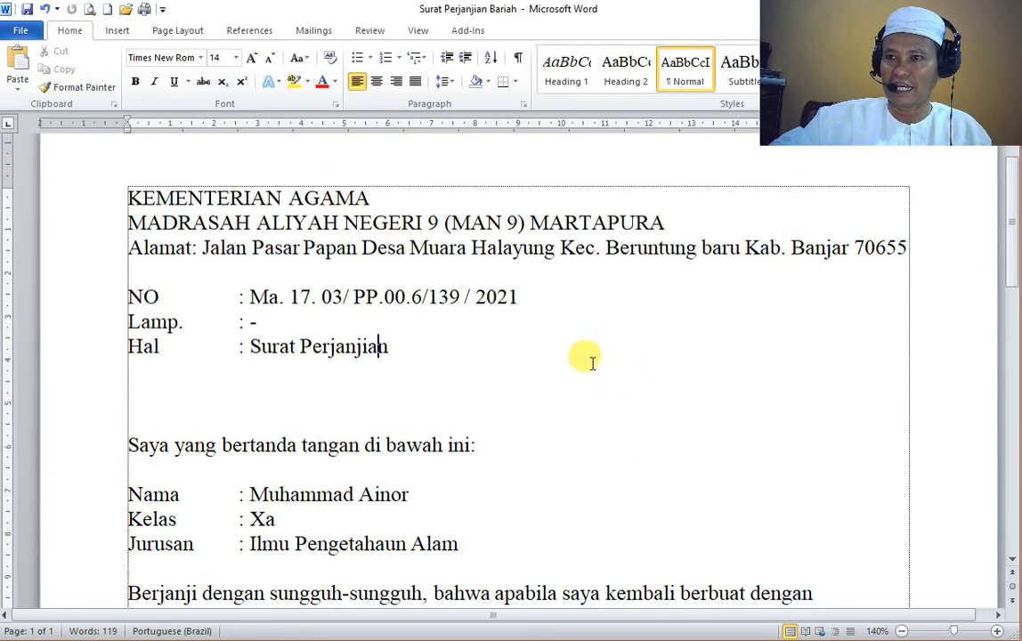
left_click(372, 221)
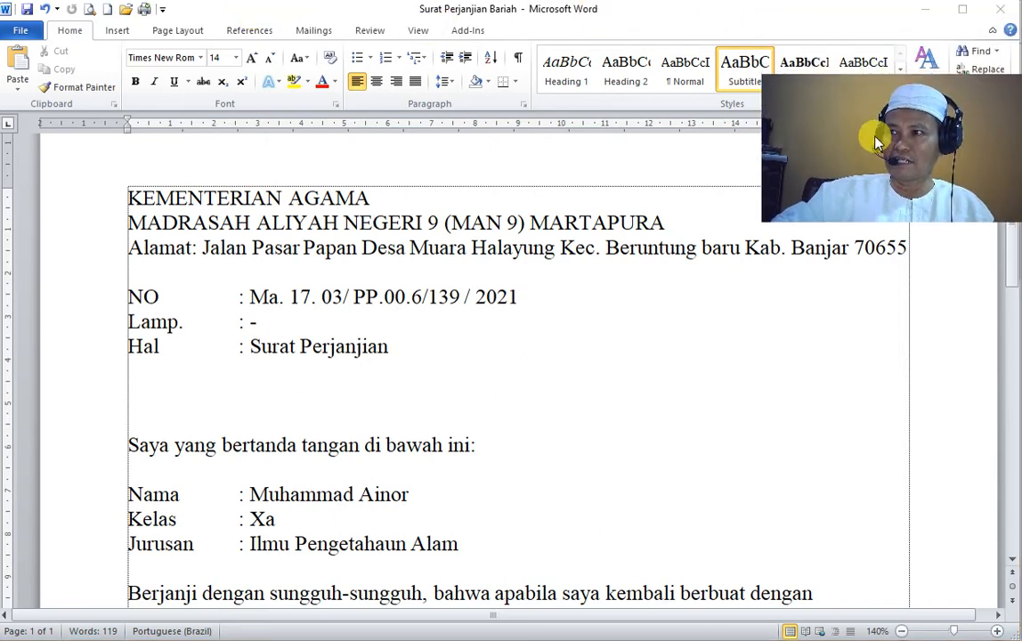
left_click(1000, 12)
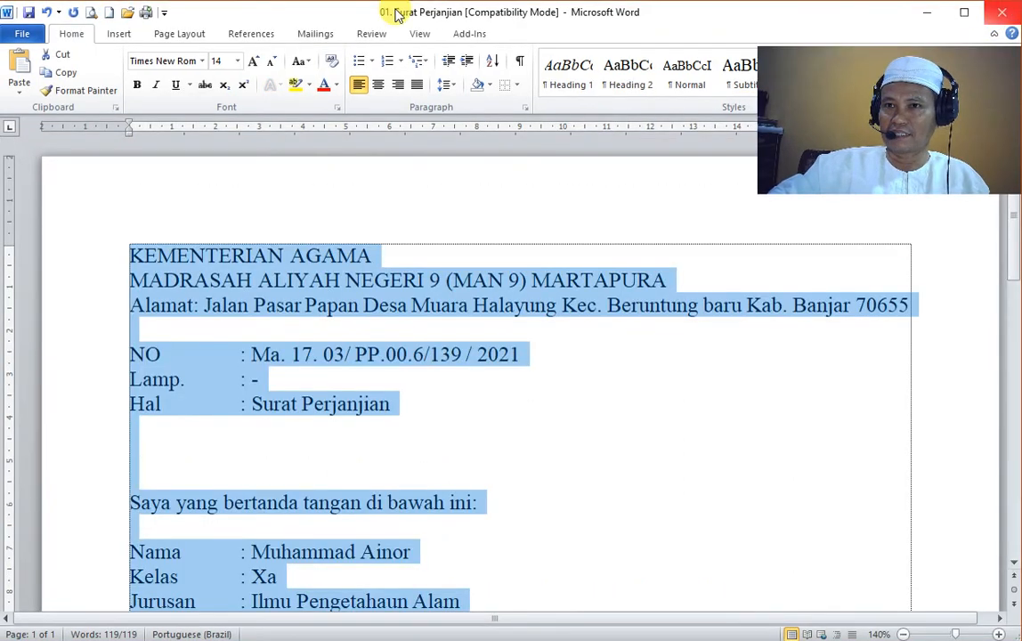
- Reopen the correctly spelled "Surat Perjanjian" file from the participant's subfolder in D:\Kursus Komputer Angkatan 21, and move its window fully into view
left_click(127, 14)
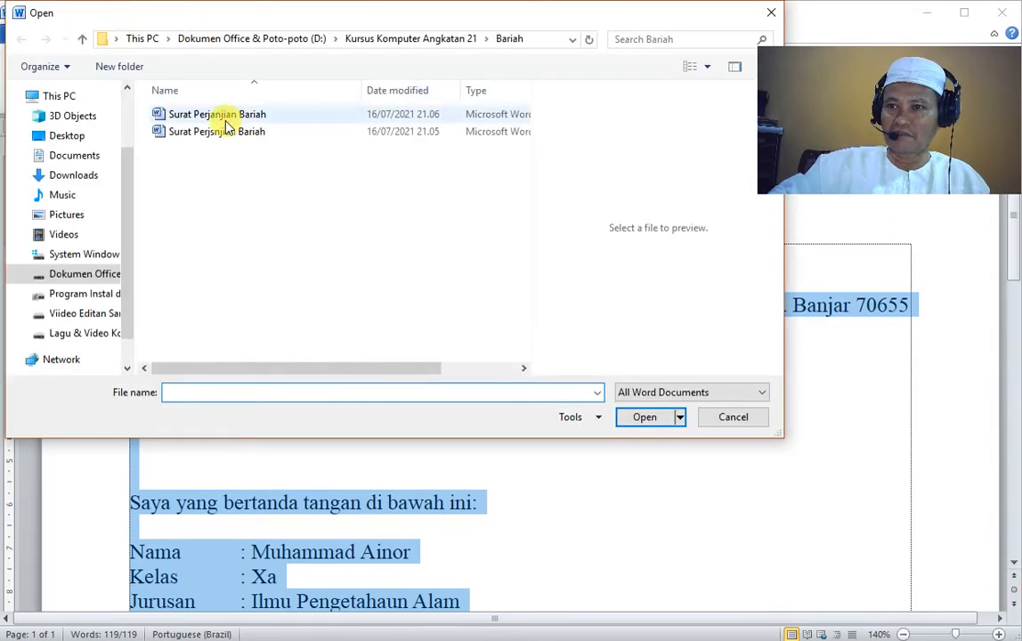
left_click(77, 277)
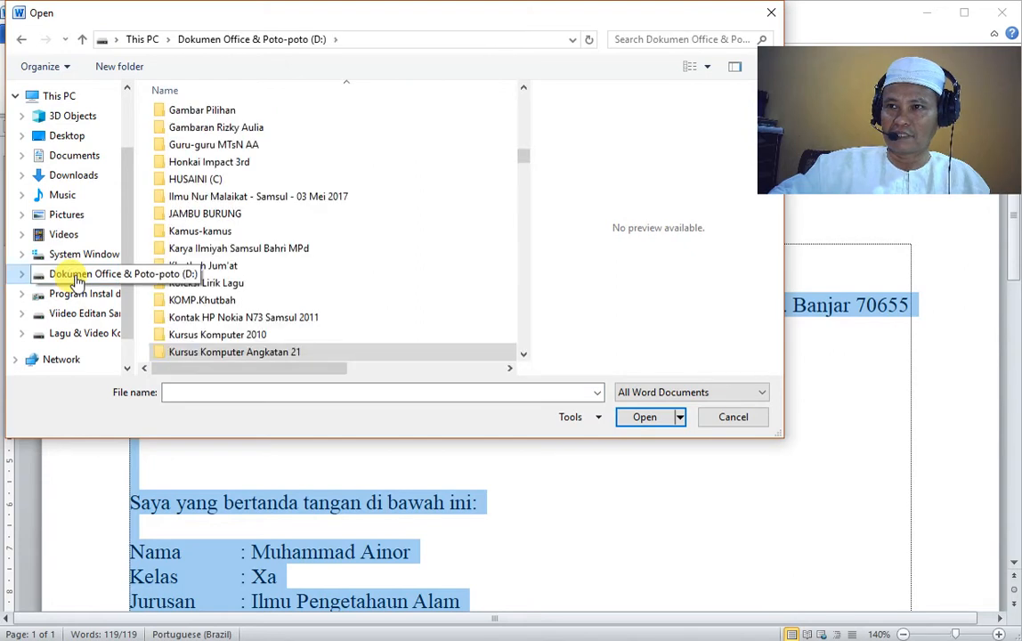
double_click(264, 356)
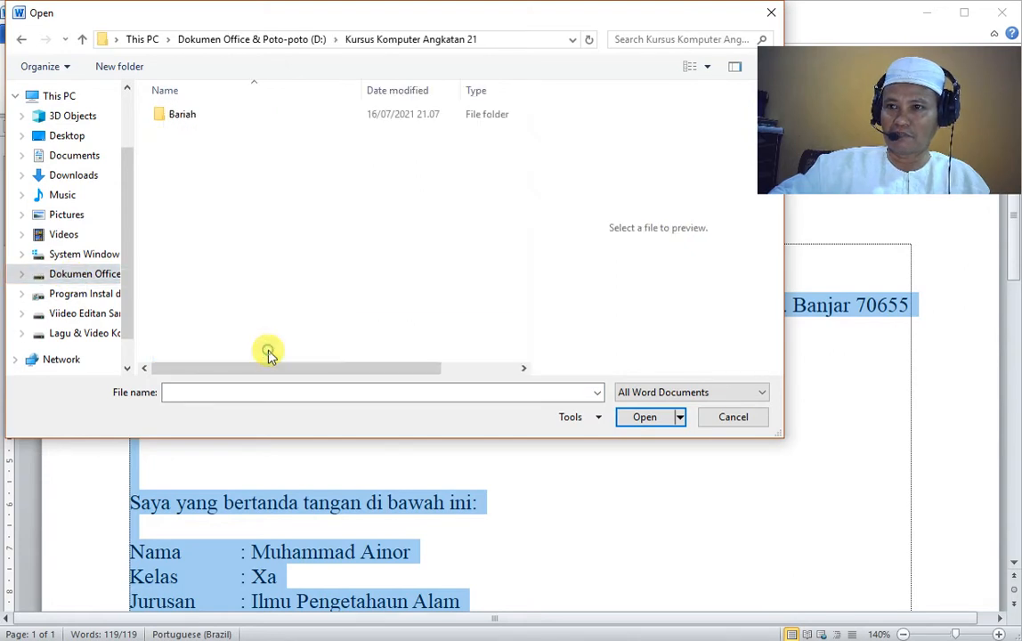
double_click(187, 118)
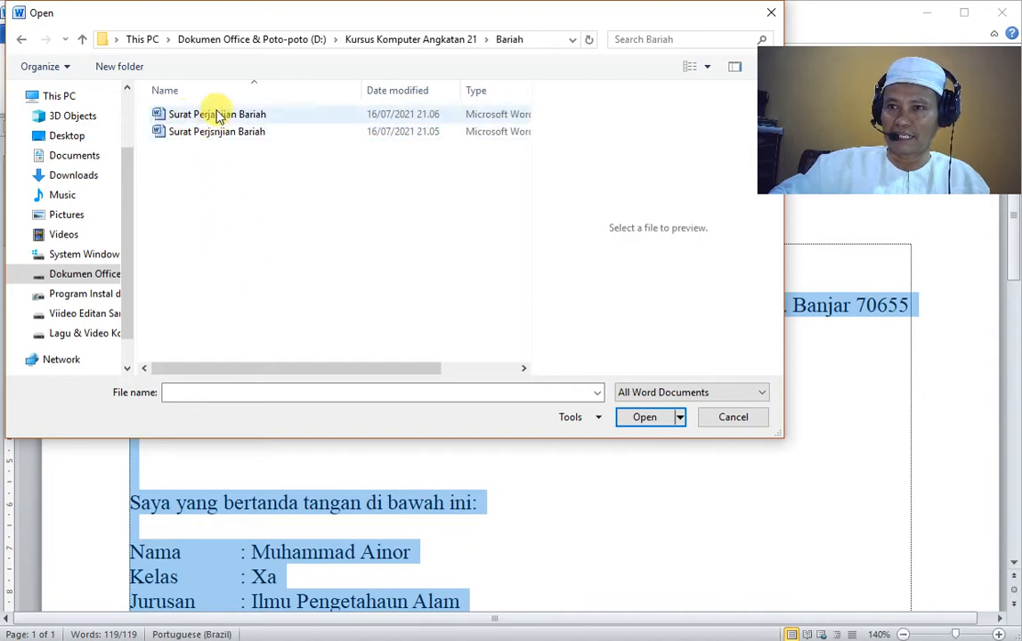
double_click(263, 113)
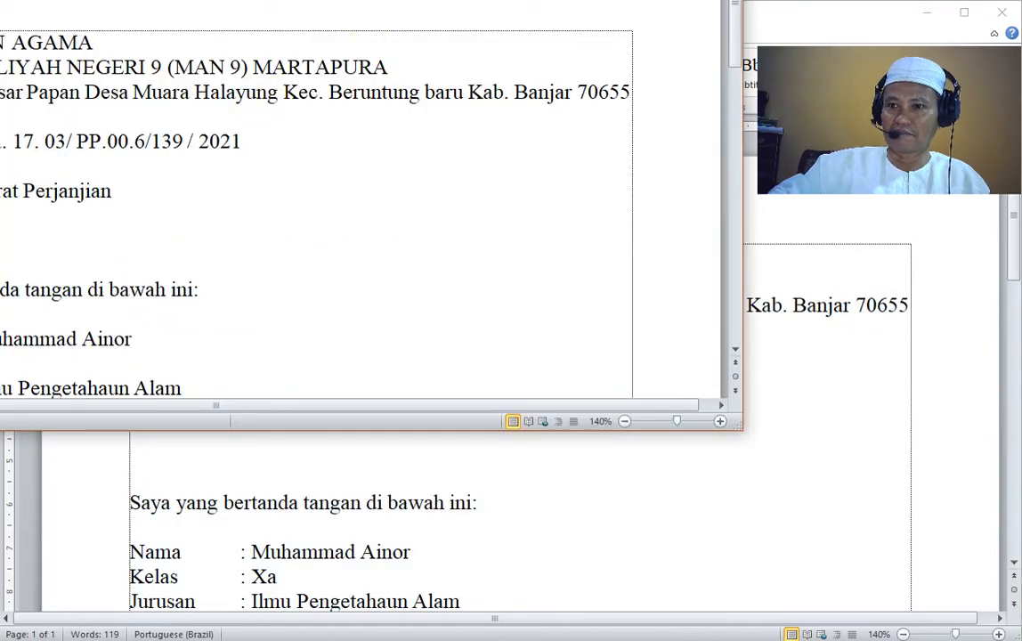
left_click_drag(77, 0, 361, 17)
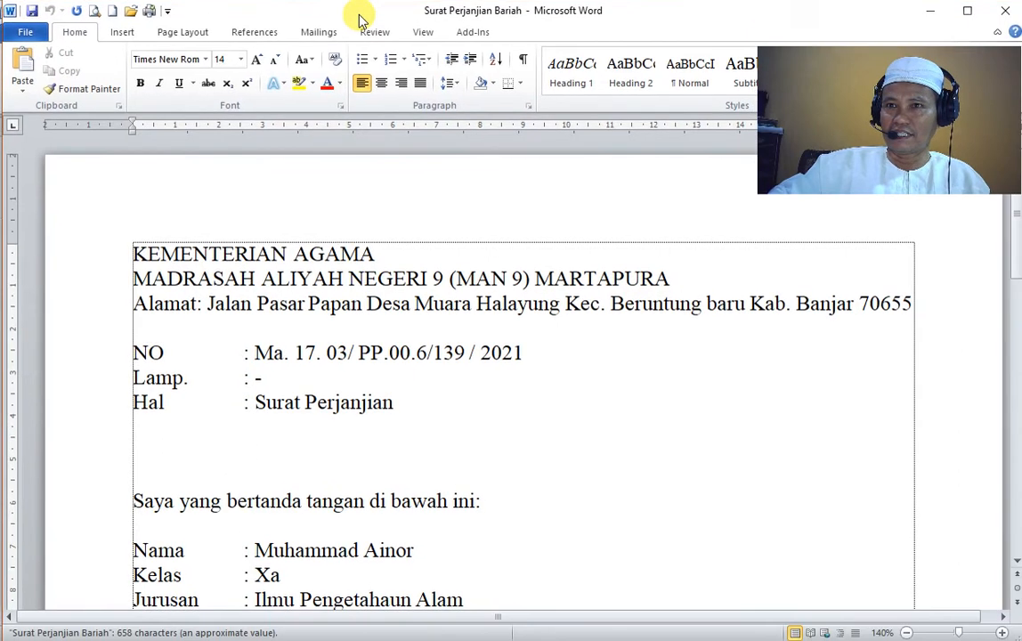
- Close the letter, reopen the correctly spelled "Surat Perjanjian" file from the participant's subfolder, and move its window into view
left_click(1005, 10)
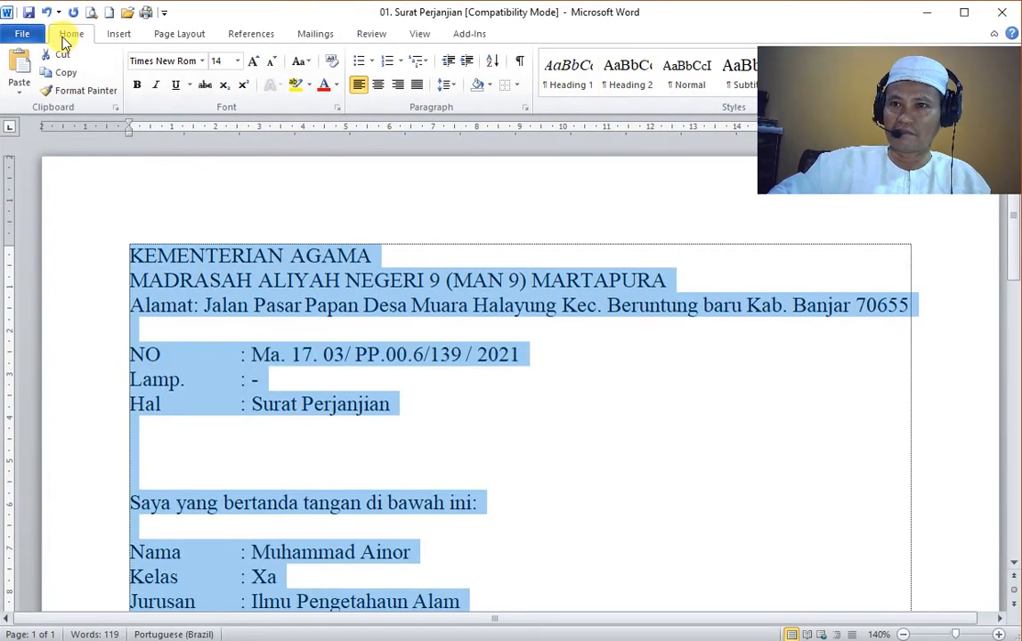
left_click(128, 12)
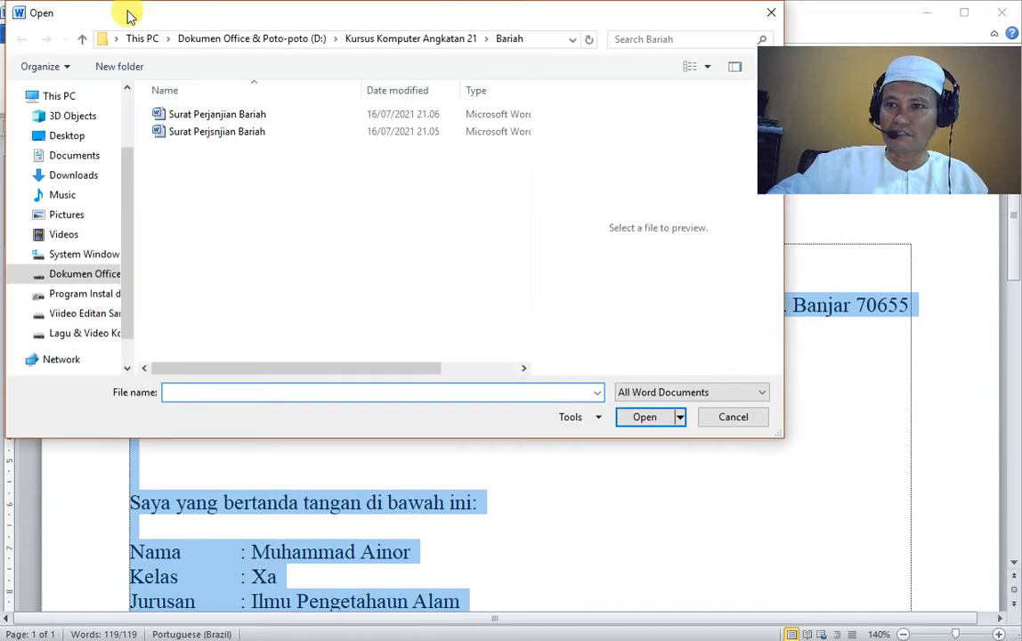
left_click(212, 138)
key("Delete")
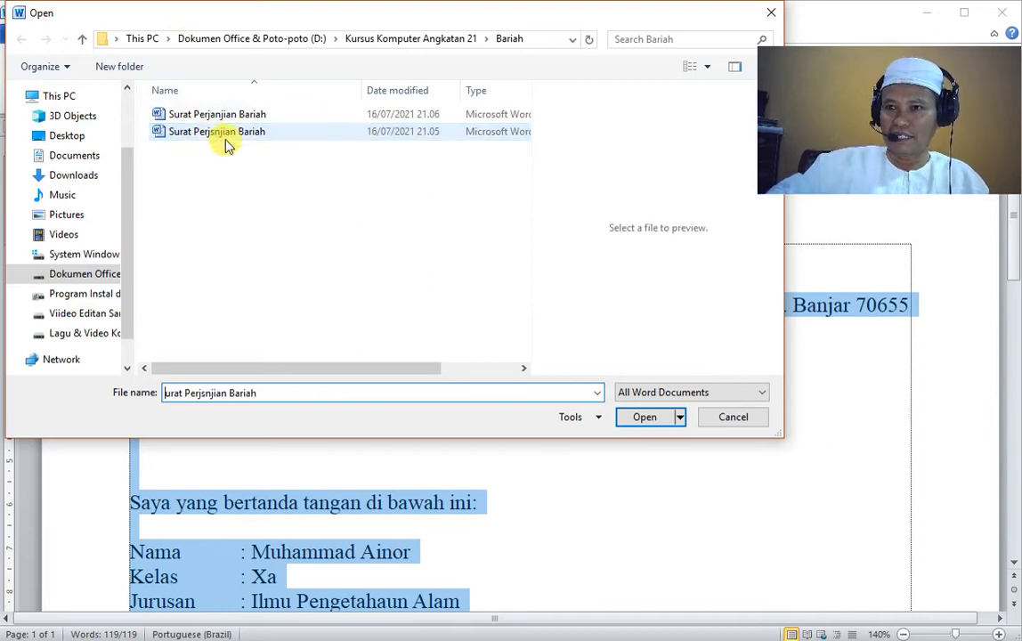
left_click(224, 118)
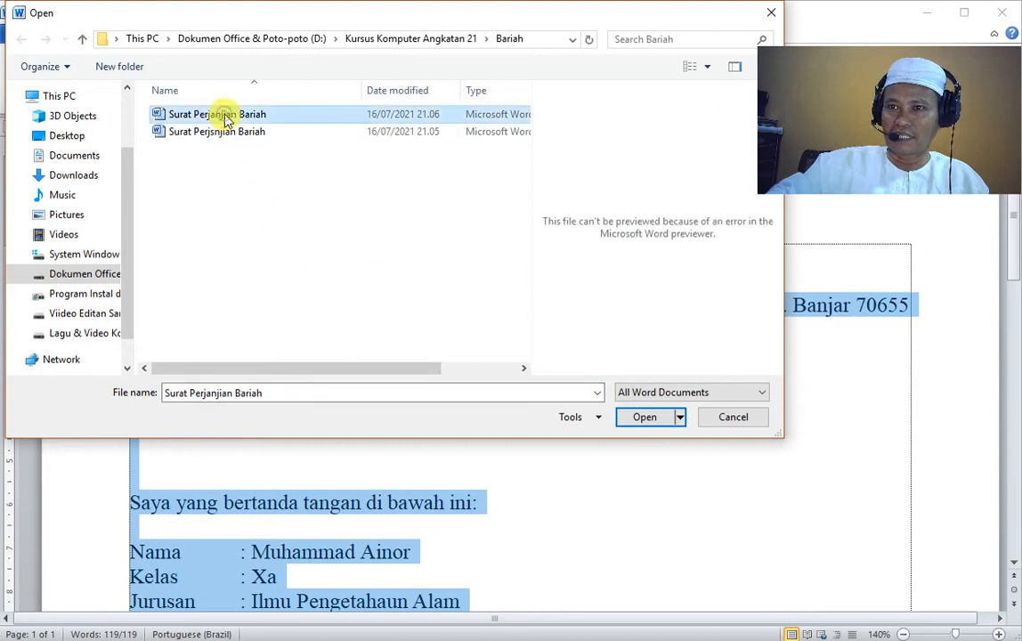
left_click(224, 133)
right_click(224, 134)
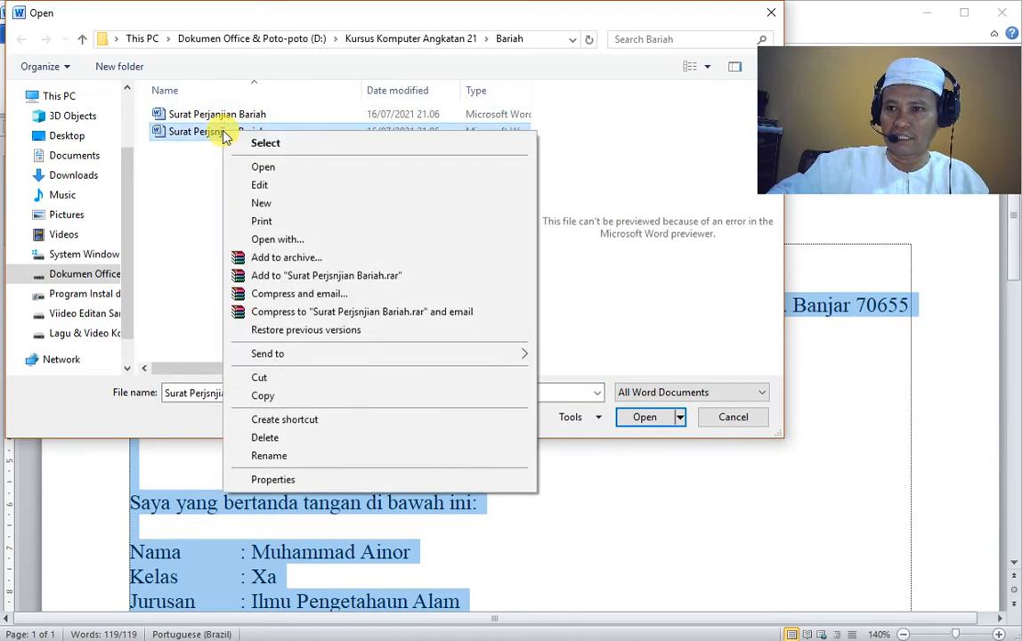
left_click(163, 178)
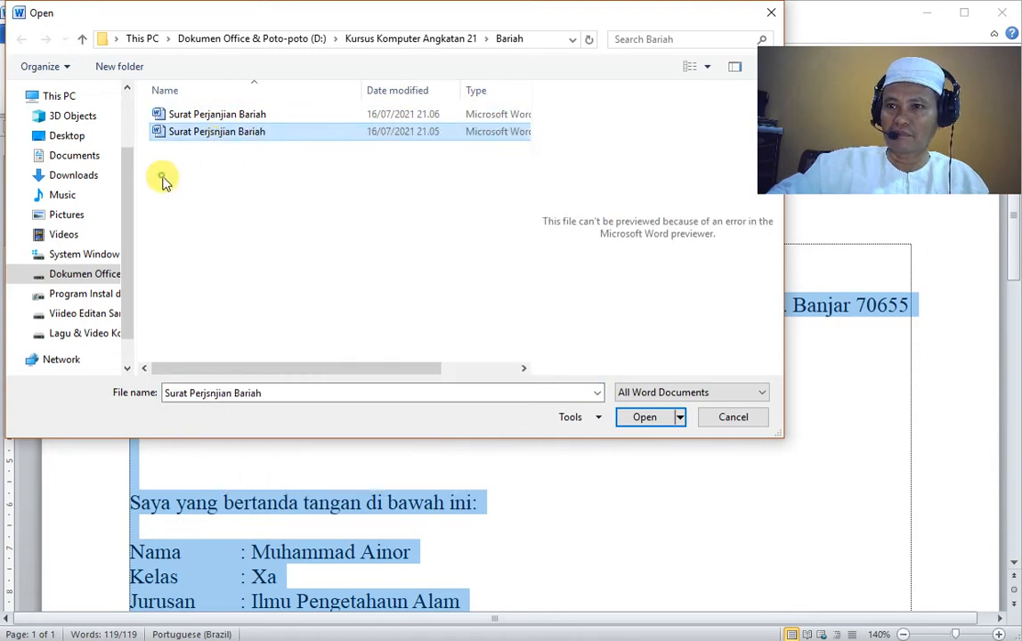
left_click(205, 115)
double_click(204, 115)
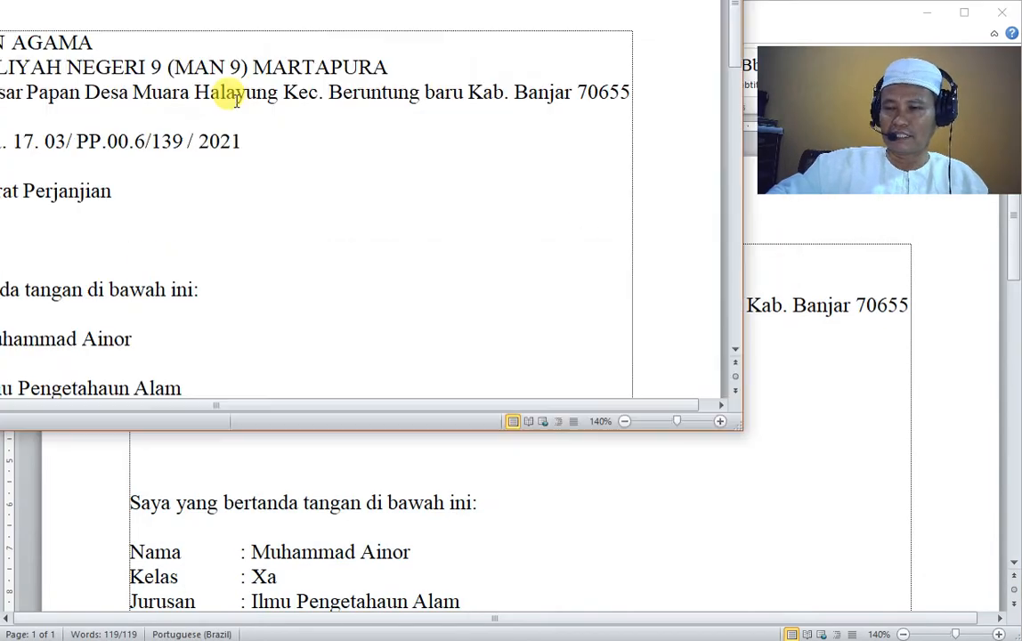
left_click_drag(0, 0, 226, 78)
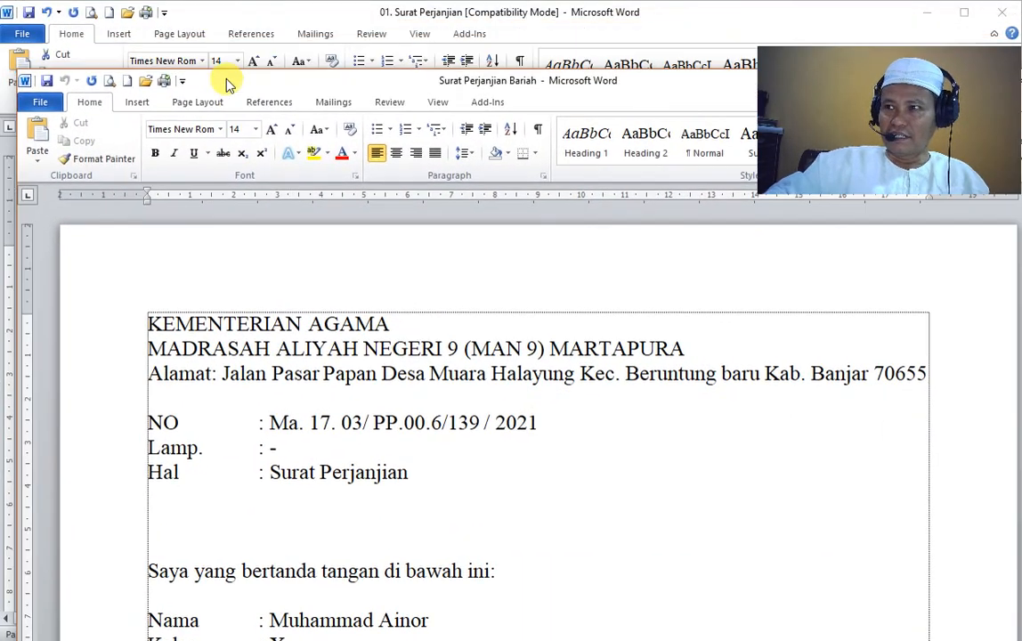
- Close the original "01. Surat Perjanjian" document without saving its changes, and maximize the reopened letter's window
left_click(1001, 12)
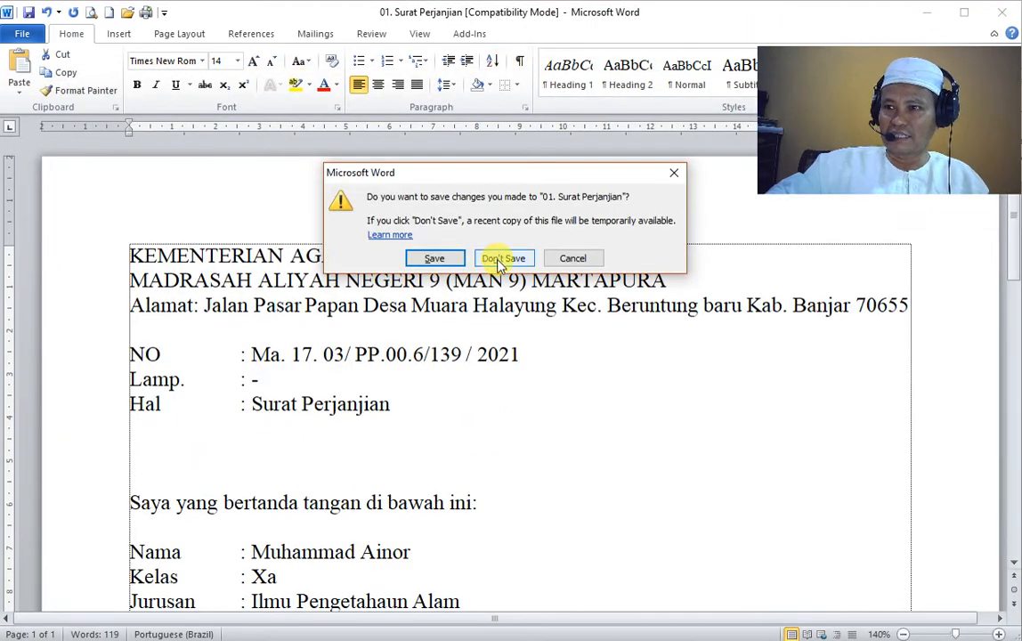
left_click(501, 259)
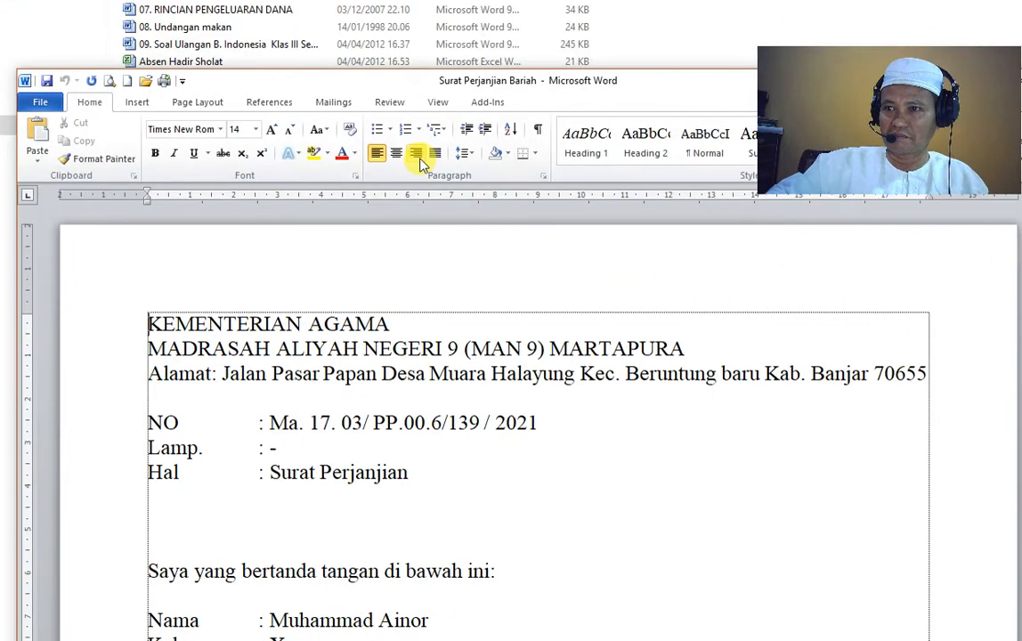
double_click(388, 70)
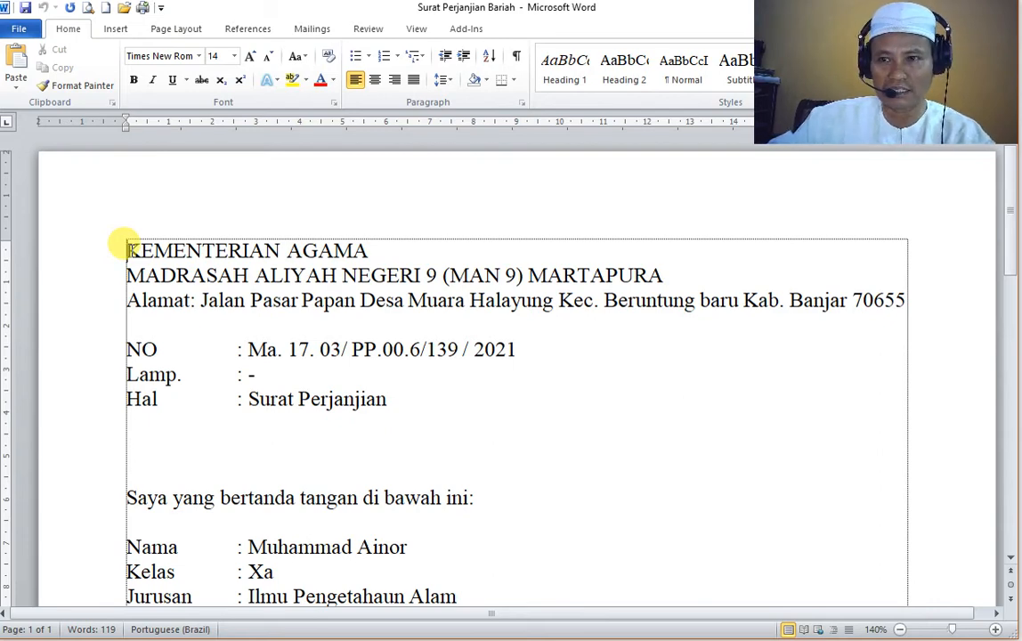
- Select the three letterhead lines, from KEMENTERIAN AGAMA through the end of the Alamat line
key("shift+Right")
key("shift+Right")
key("shift+Right")
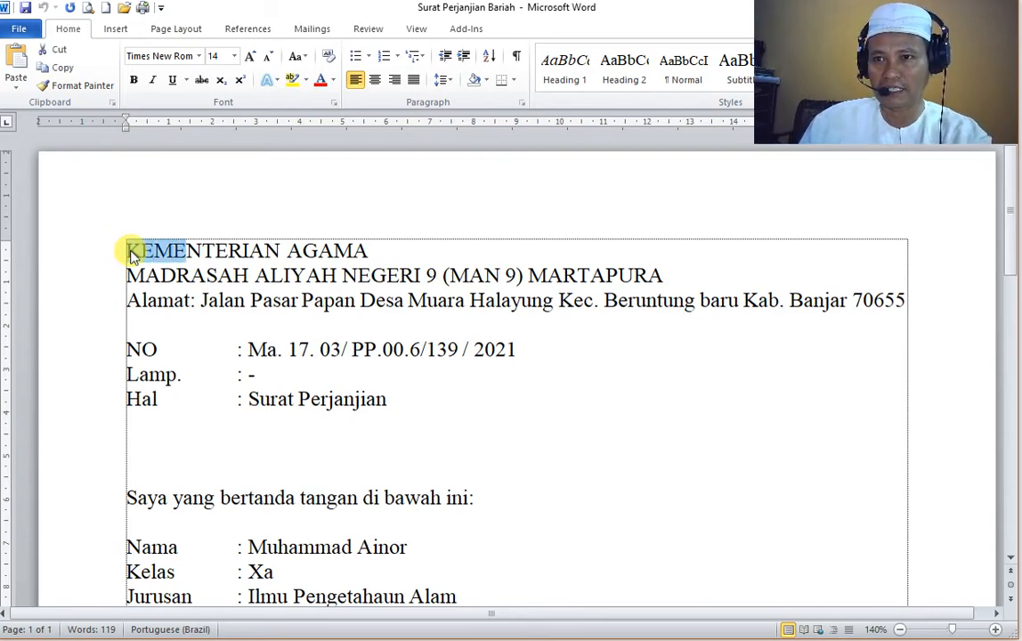
key("shift+Down")
key("shift+Down")
key("shift+Right")
key("shift+Right")
key("shift+Right")
key("shift+Right")
key("shift+Right")
key("shift+Right")
key("shift+Right")
key("shift+Right")
key("shift+Right")
key("shift+Right")
key("shift+Right")
key("shift+Right")
key("shift+Right")
key("shift+Right")
key("shift+Right")
key("shift+Right")
key("shift+Right")
key("shift+Right")
key("shift+Right")
key("shift+Right")
key("shift+Right")
key("shift+Right")
key("shift+Right")
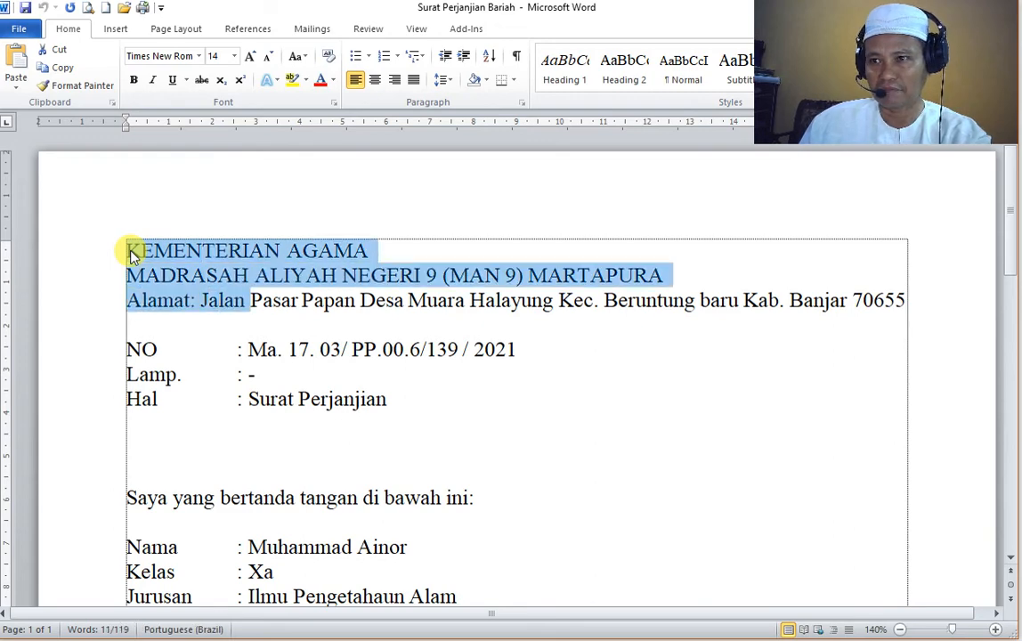
key("shift+Right")
key("shift+Right")
key("shift+Right")
key("shift+Right")
key("shift+Right")
key("shift+Right")
key("shift+Right")
key("shift+Right")
key("shift+Right")
key("shift+Right")
key("shift+Right")
key("shift+Right")
key("shift+Right")
key("shift+Right")
key("shift+Right")
key("shift+Right")
key("shift+Right")
key("shift+Right")
key("shift+Right")
key("shift+Right")
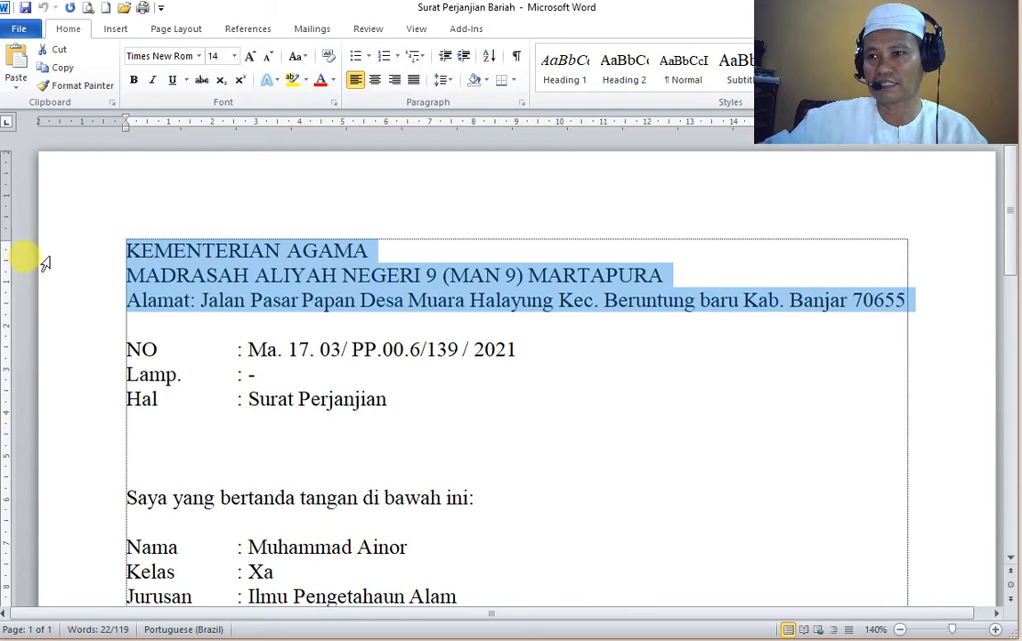
left_click(212, 325)
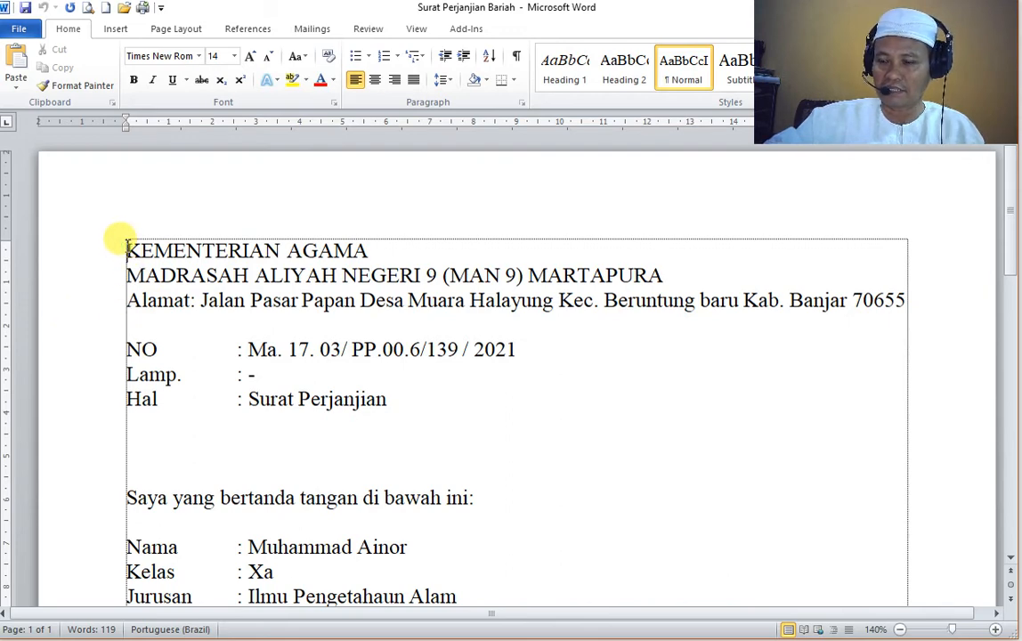
left_click_drag(127, 247, 894, 312)
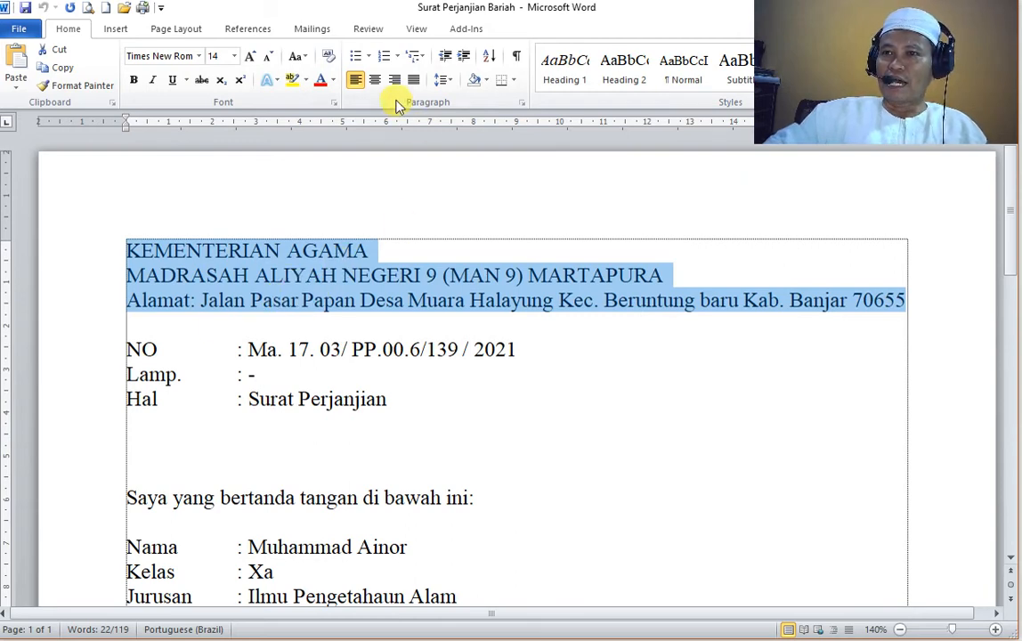
- Try bold, italic, underline and a 16 pt font size on the letterhead, reverting each one
left_click(135, 82)
left_click(135, 81)
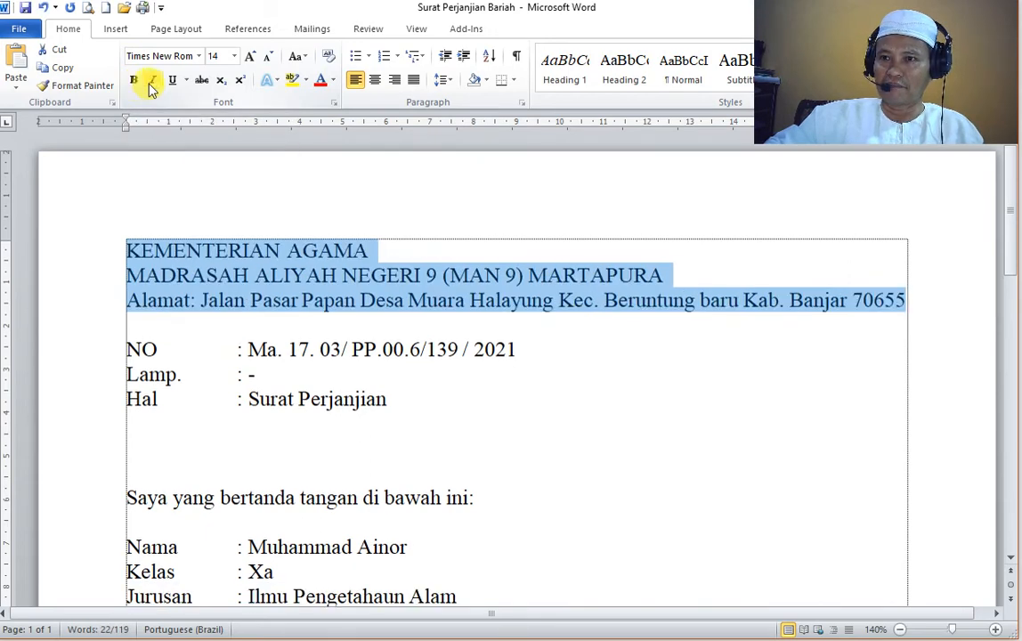
left_click(153, 82)
left_click(154, 84)
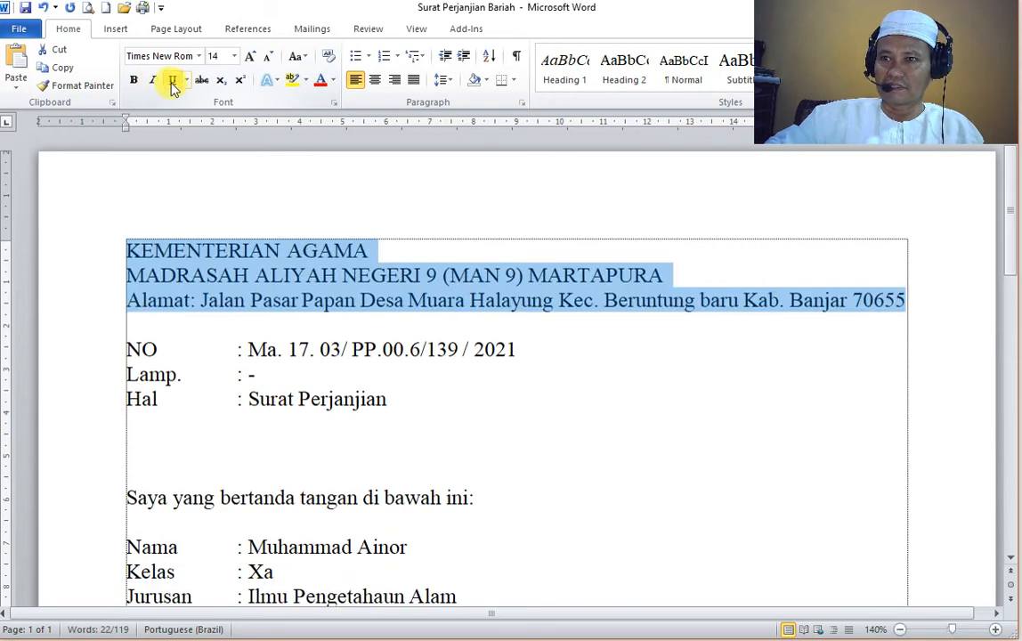
left_click(173, 82)
left_click(173, 82)
left_click(250, 58)
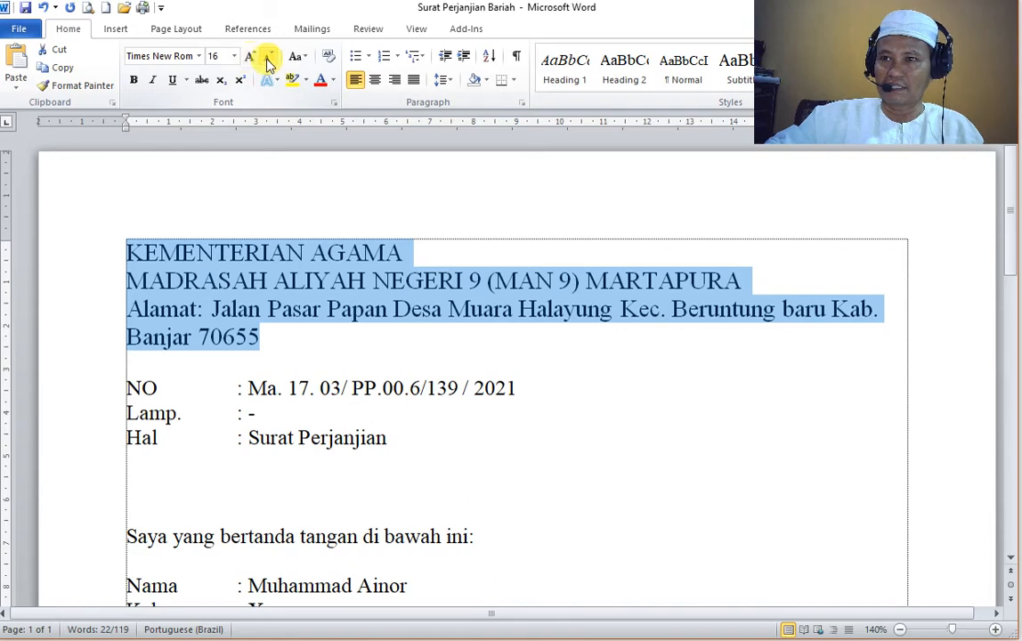
left_click(270, 59)
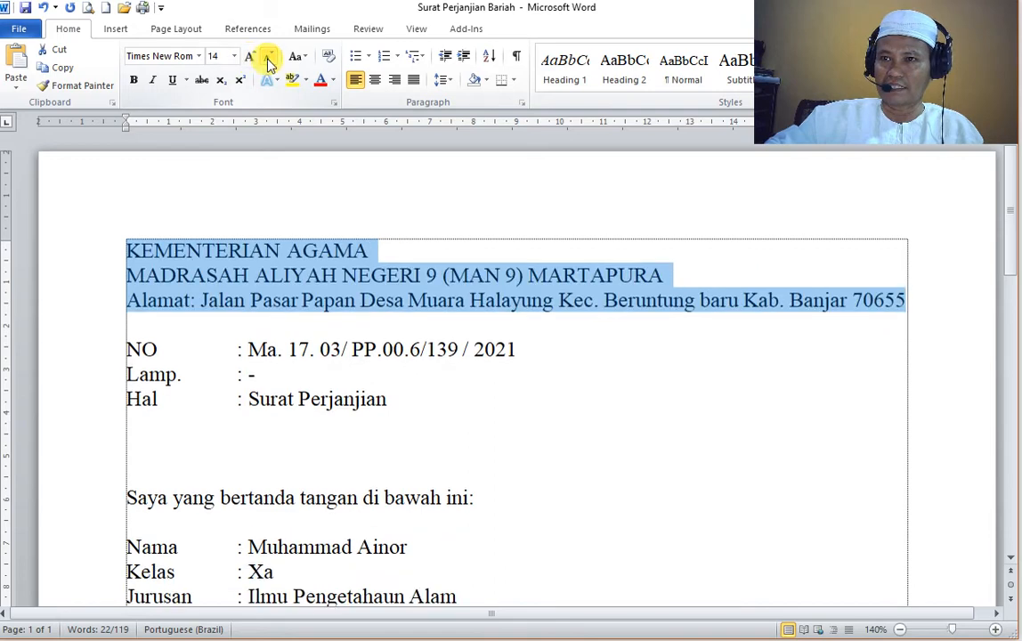
- Try the Algerian font on the three letterhead lines and undo the font change
left_click(198, 57)
left_click(199, 57)
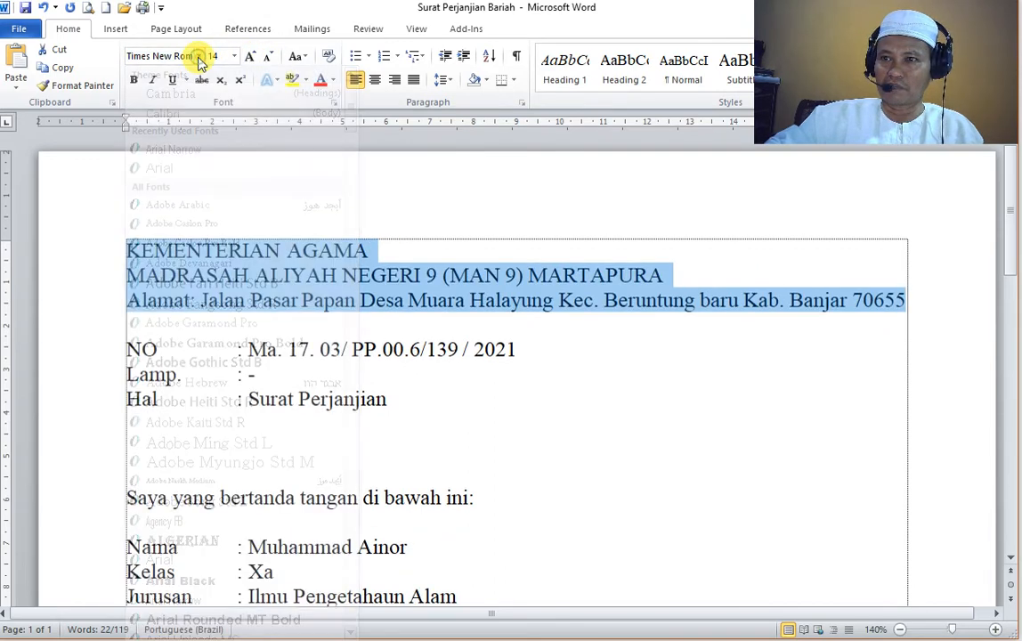
left_click(198, 55)
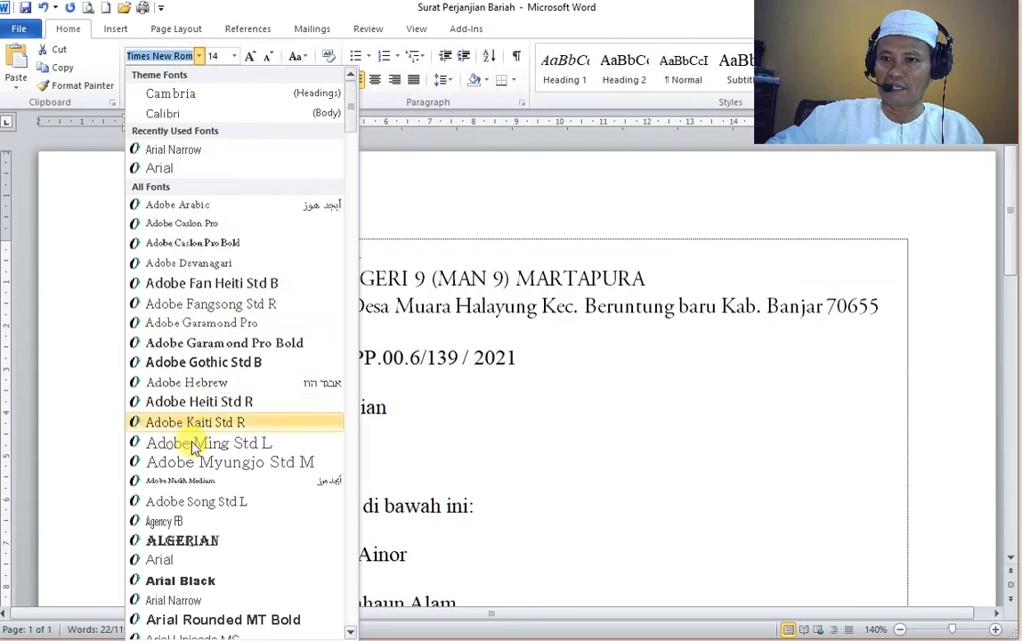
left_click(185, 541)
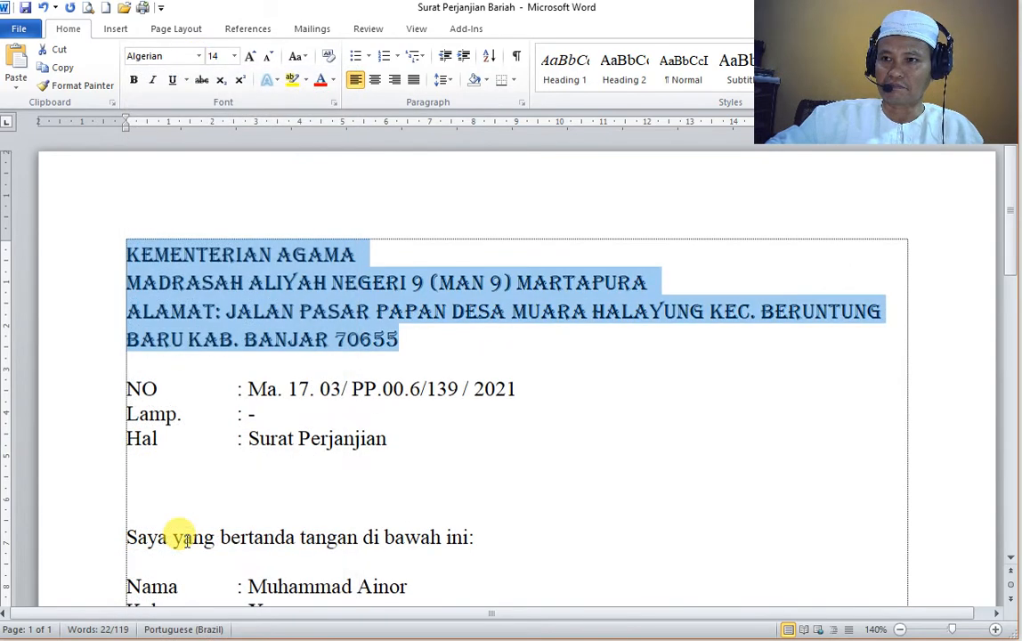
left_click(44, 8)
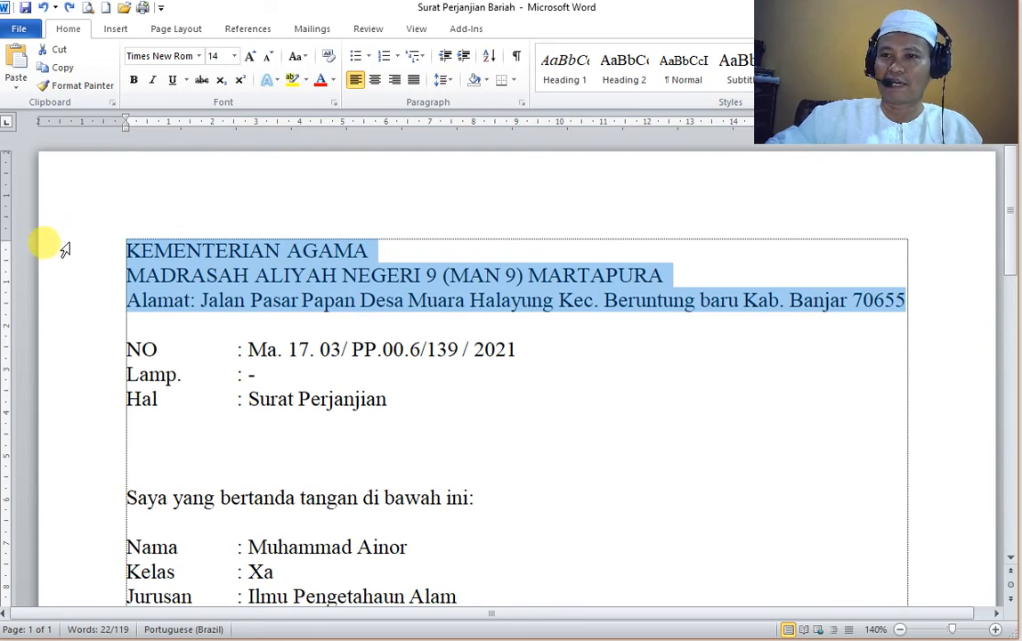
- Try right and justified alignment on the three letterhead lines, and set them to centered
left_click(374, 80)
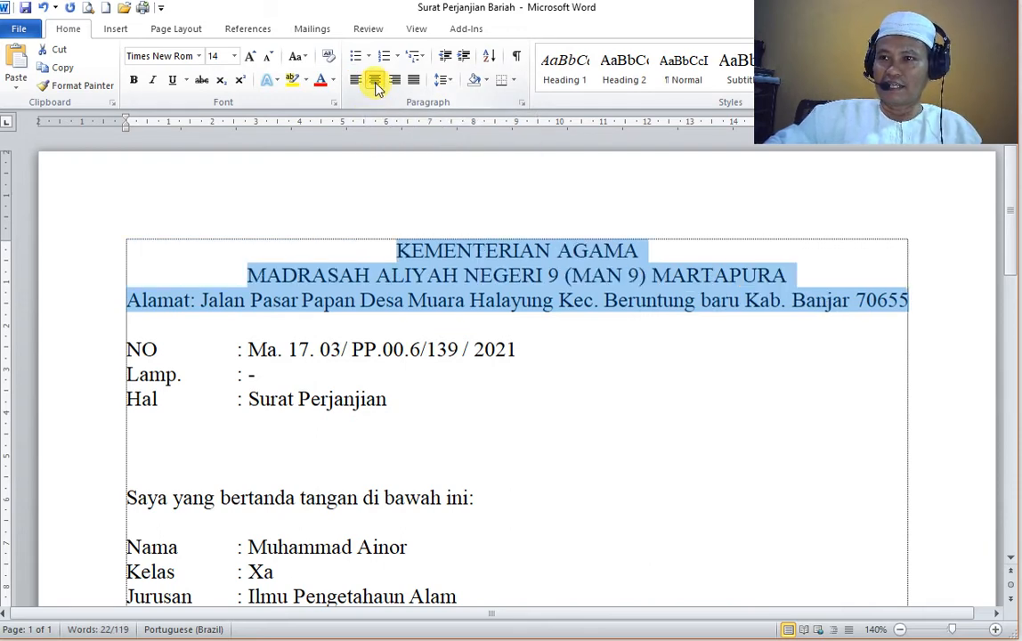
left_click(394, 80)
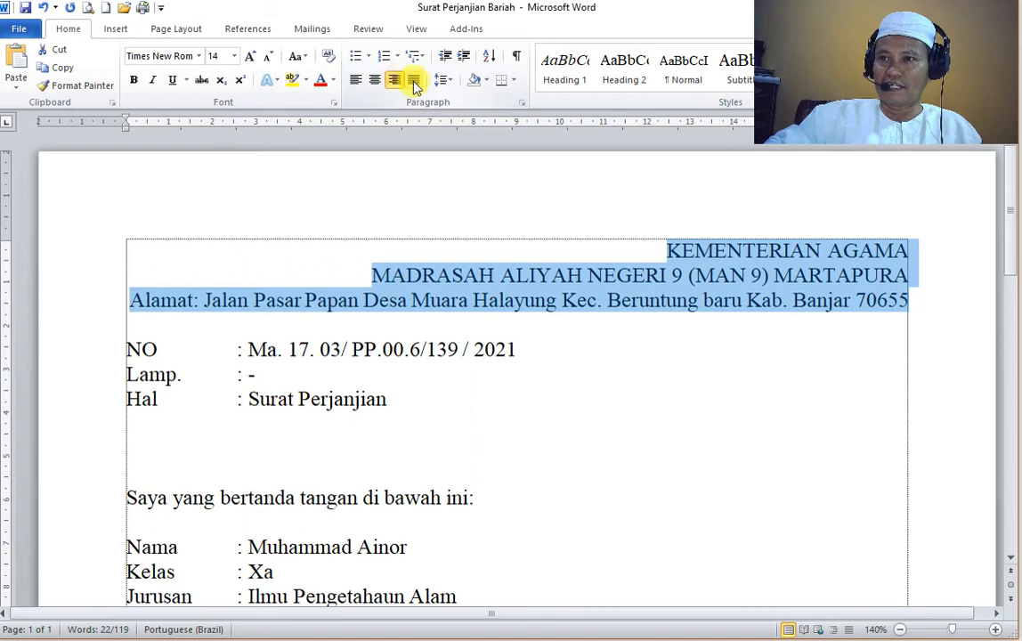
left_click(414, 80)
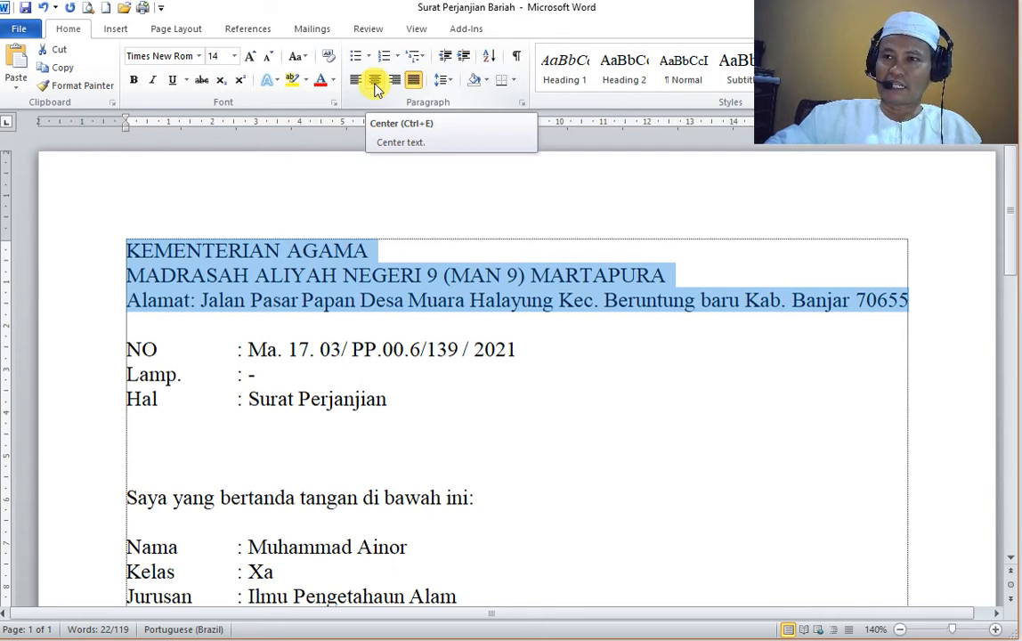
left_click(375, 82)
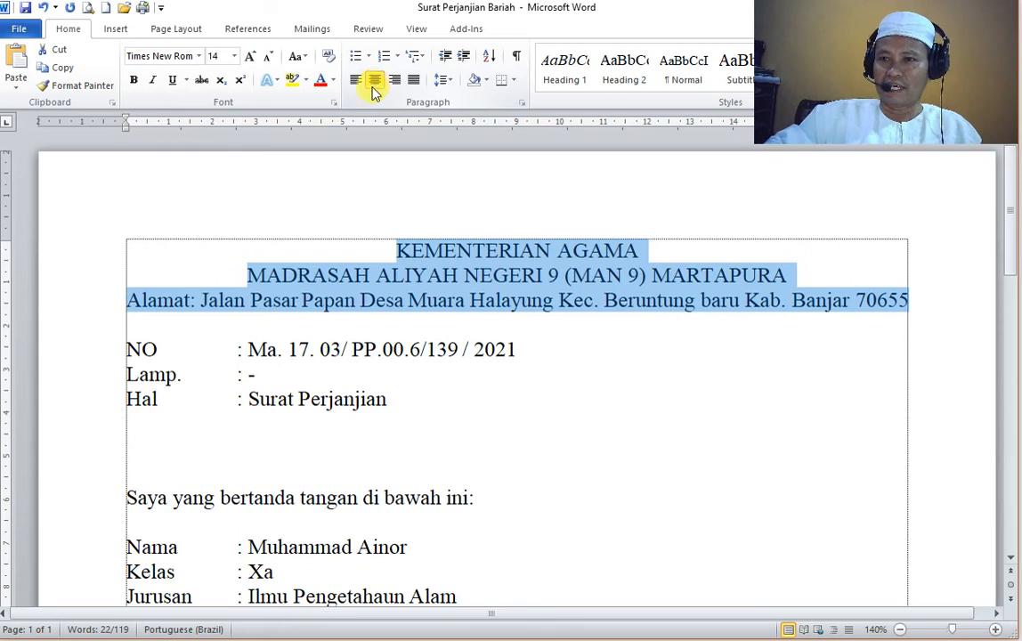
left_click(207, 298)
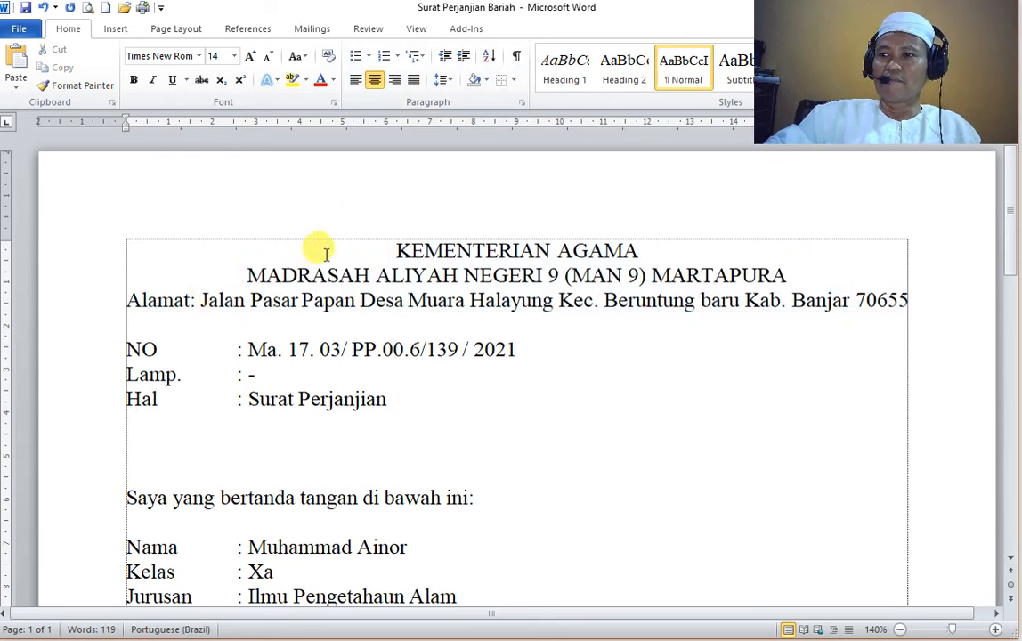
- Make the KEMENTERIAN AGAMA line bold, and the MADRASAH ALIYAH NEGERI 9 line bold and two font-size steps larger
left_click(89, 250)
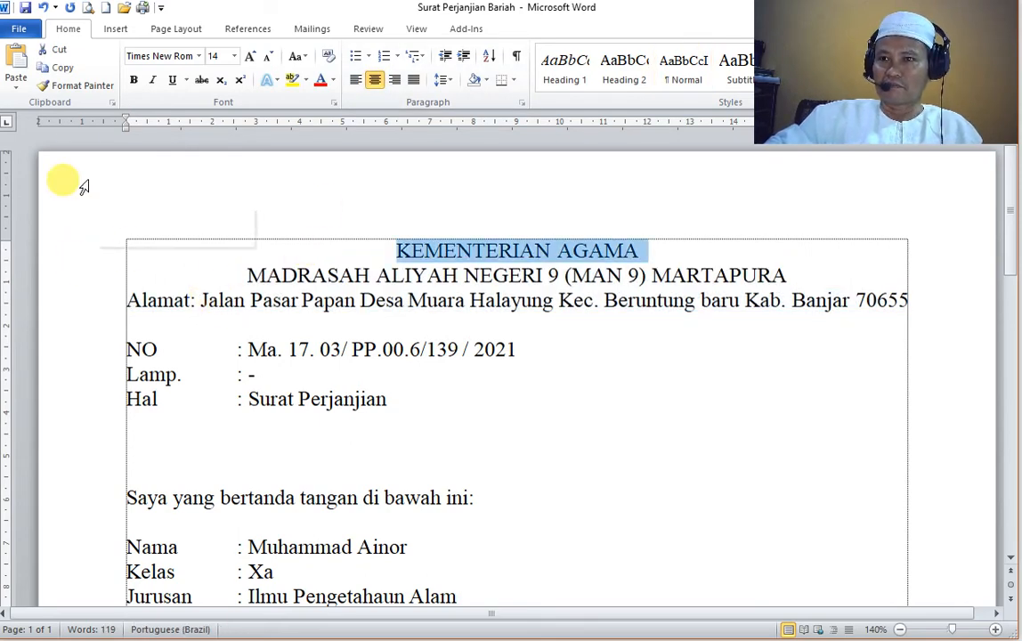
left_click(134, 79)
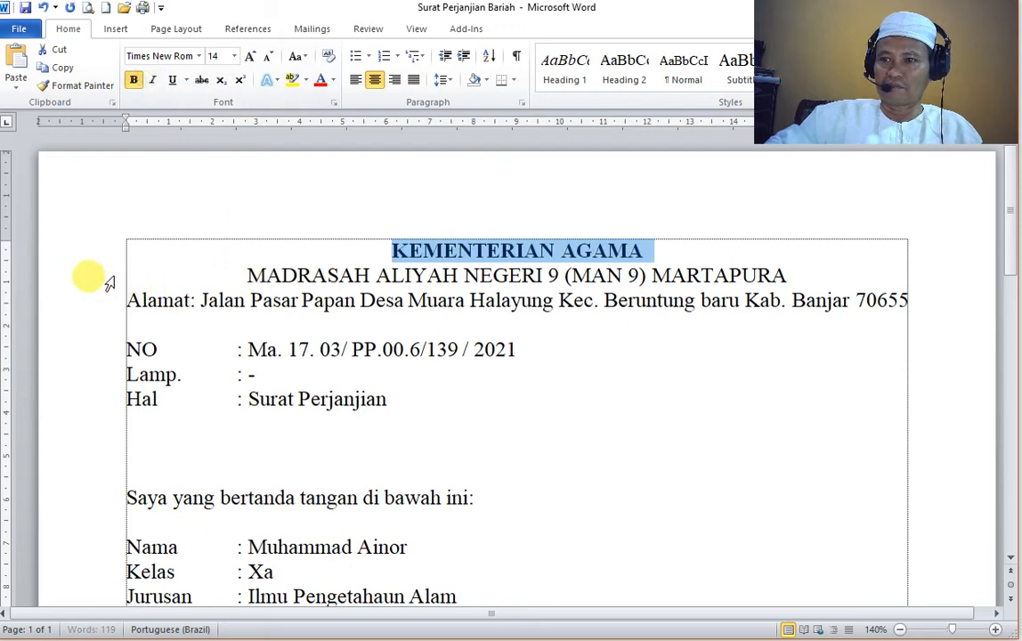
left_click(78, 272)
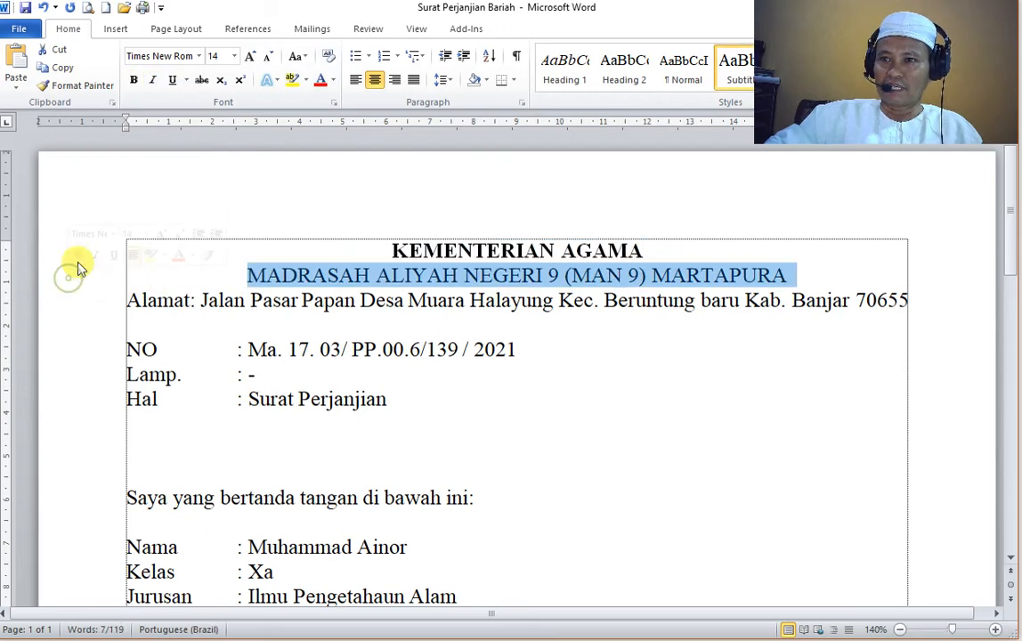
left_click(134, 81)
left_click(251, 57)
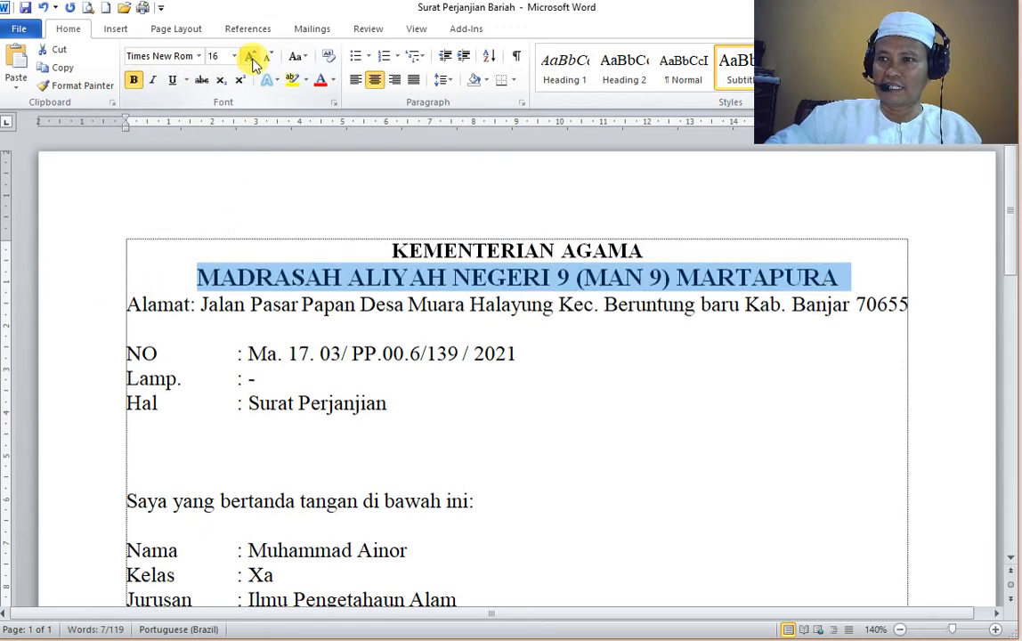
left_click(251, 57)
- Reduce the font size of the letterhead's Alamat address line to 12 pt
left_click(231, 305)
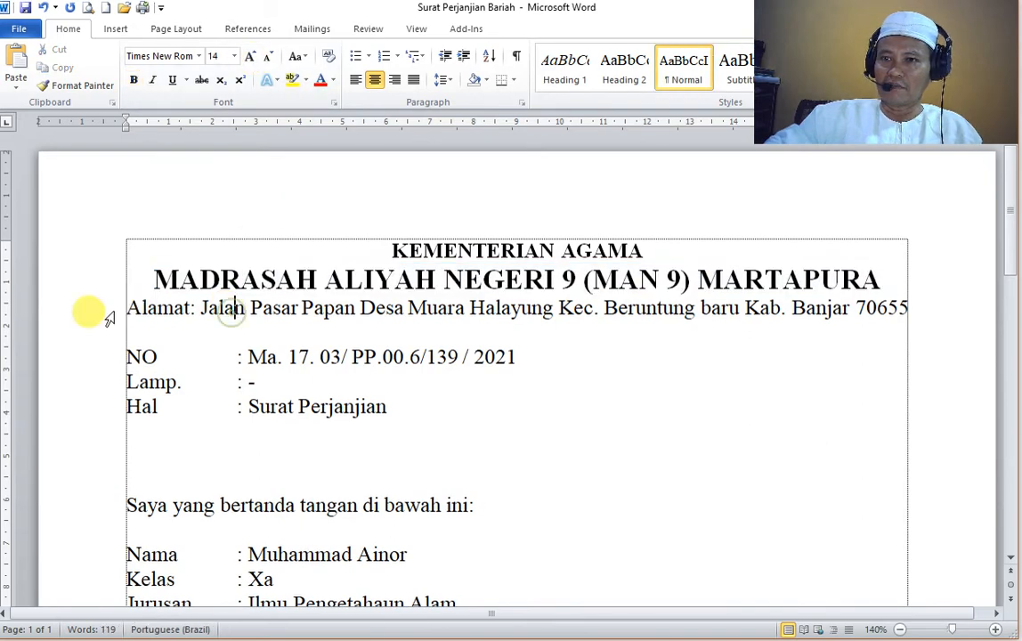
left_click(78, 308)
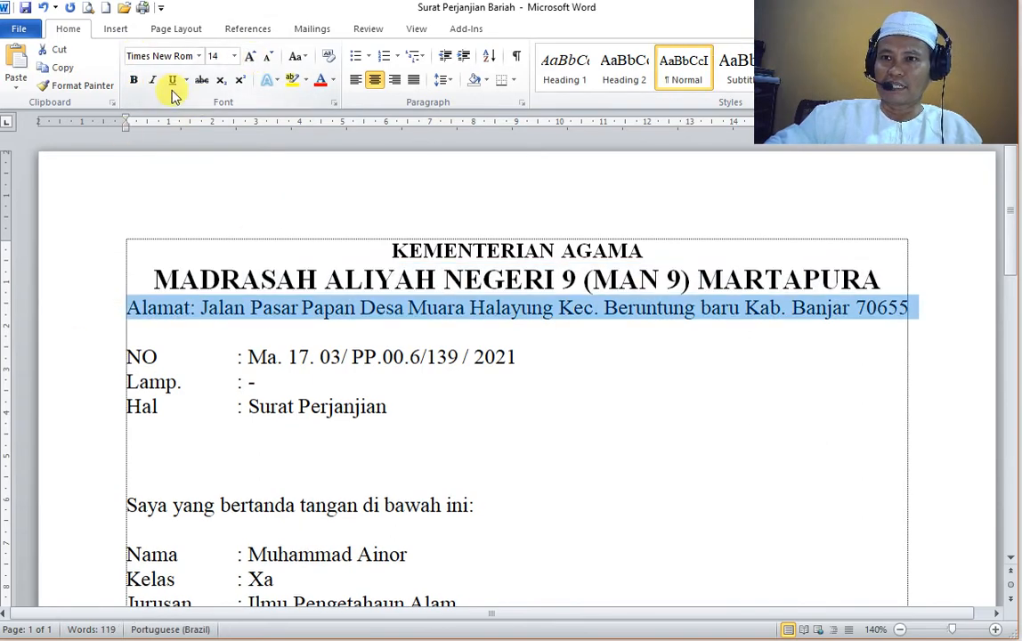
left_click(272, 59)
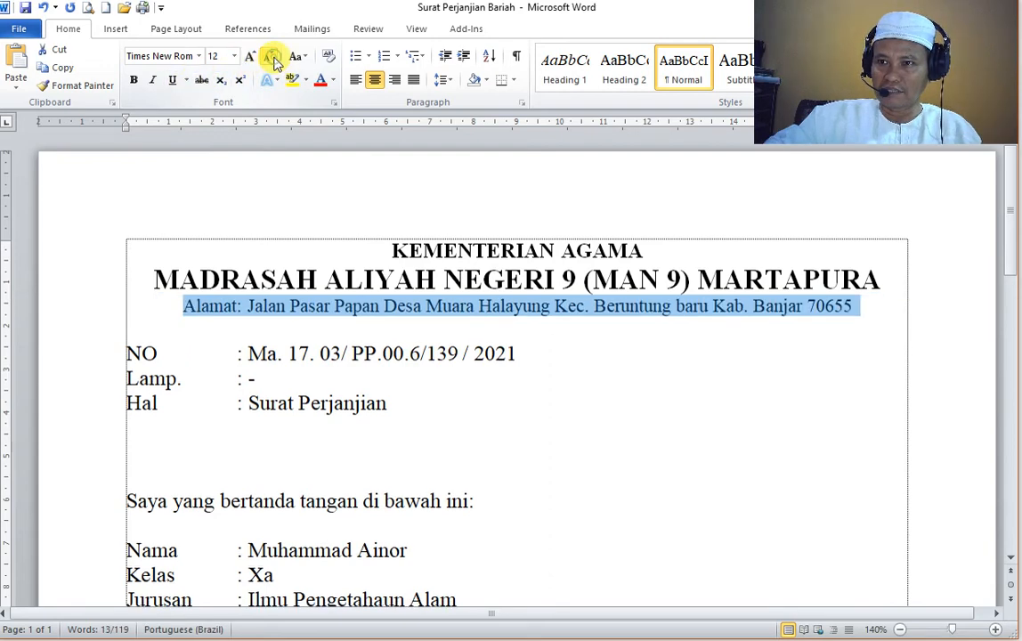
- Add a bottom border and a top border to the letterhead's address line
left_click(300, 303)
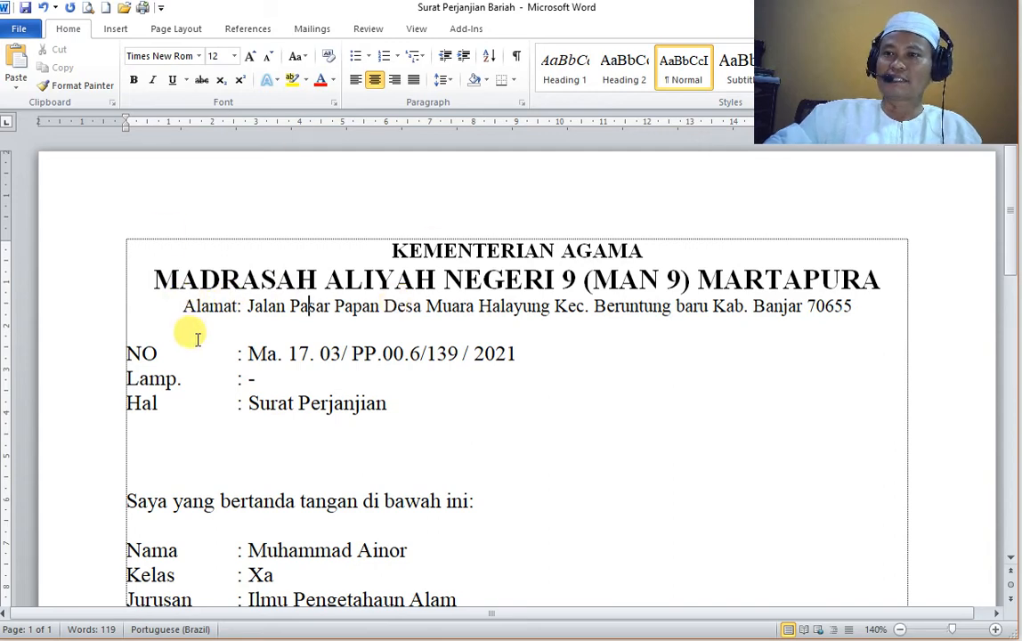
left_click(210, 301)
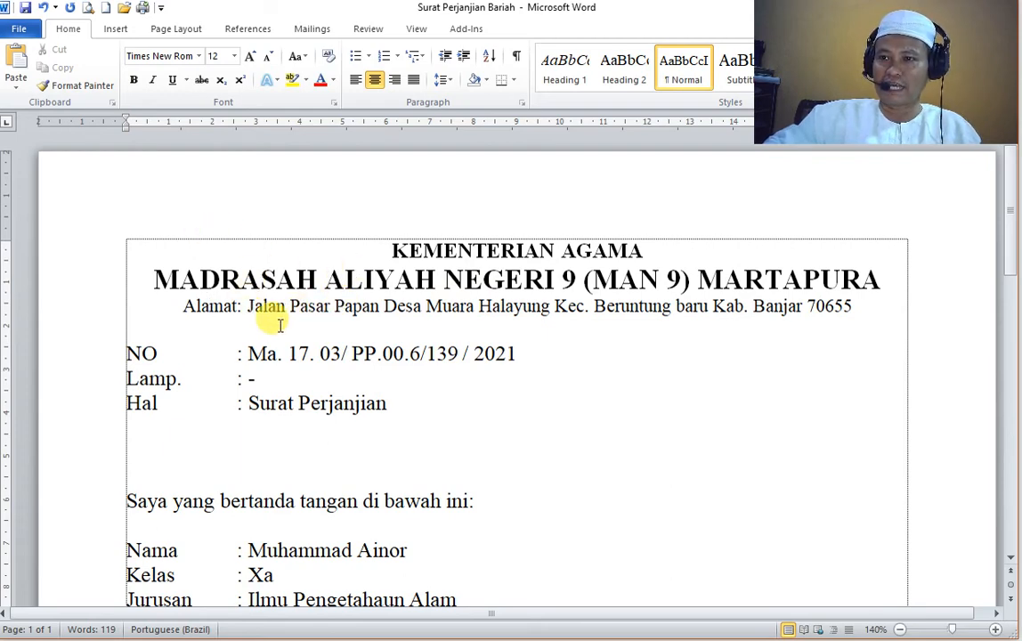
left_click(512, 80)
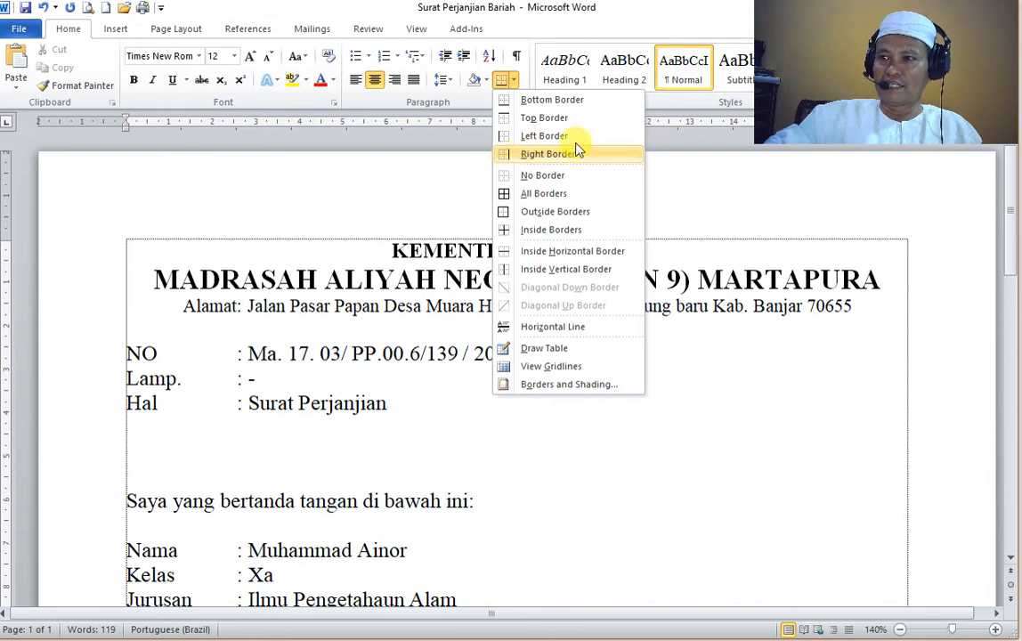
left_click(510, 107)
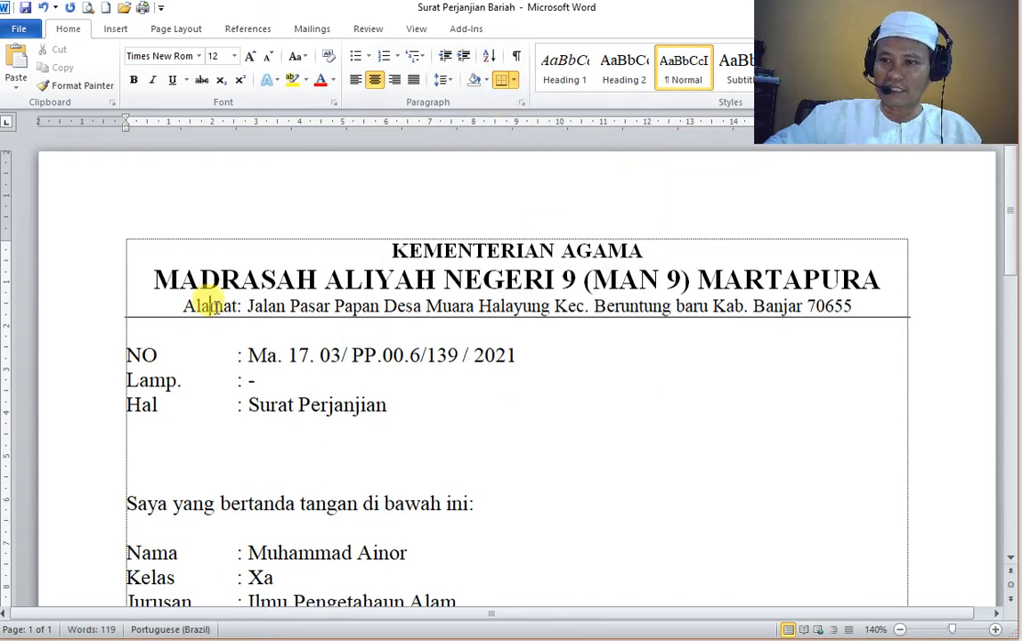
left_click(514, 80)
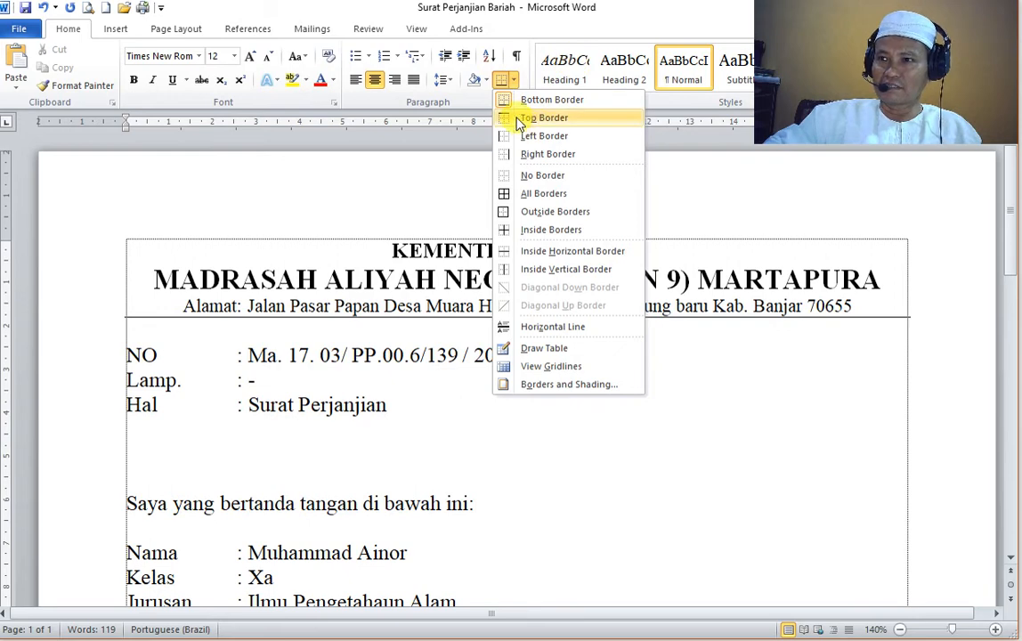
left_click(519, 119)
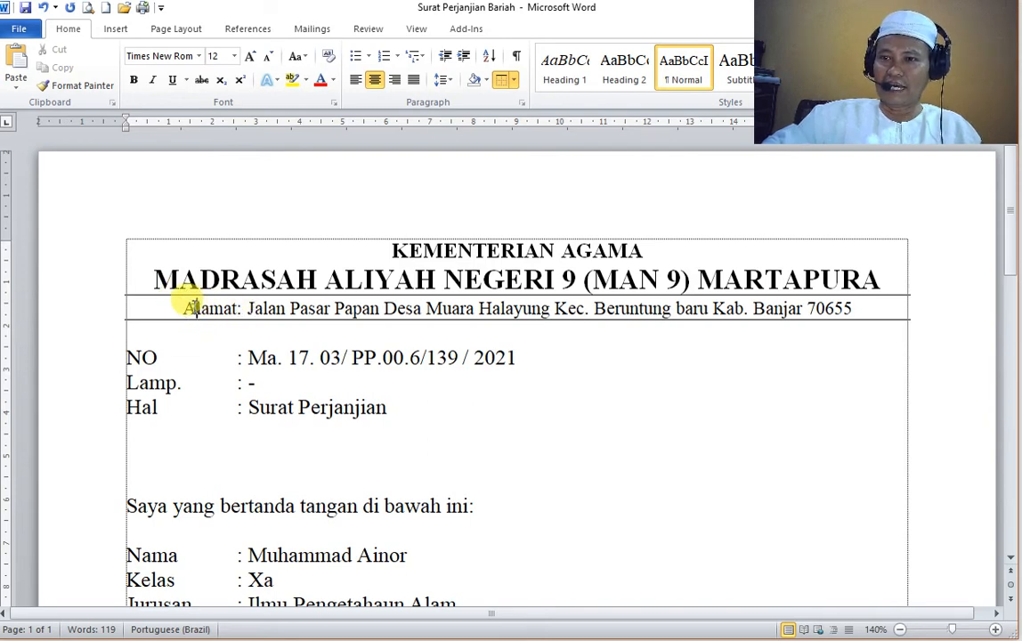
- Choose the 3 pt thick-and-thin line style for borders and apply it as the address line's bottom border
left_click(514, 80)
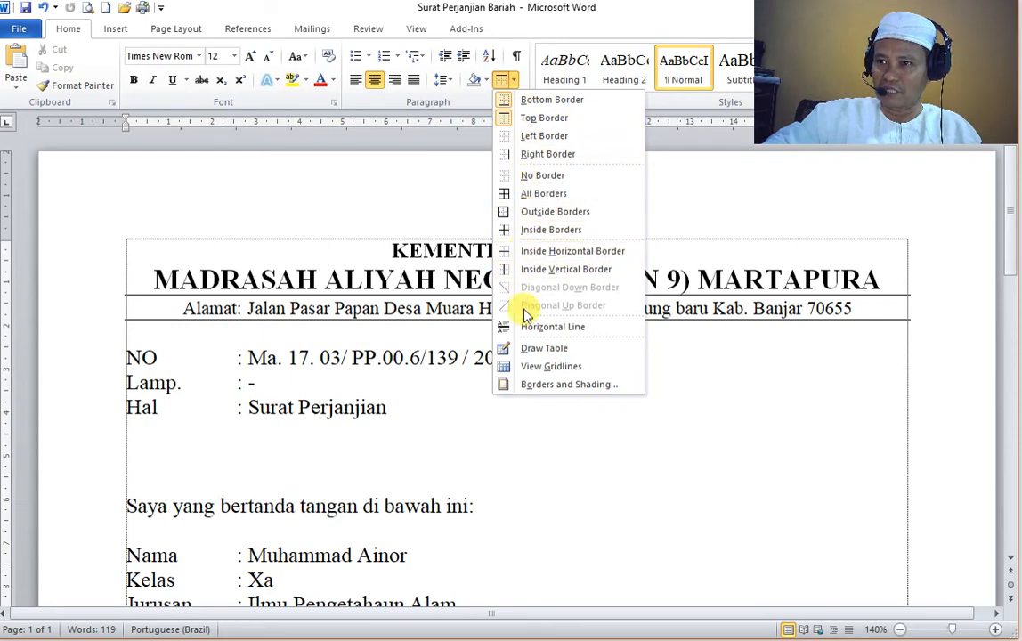
left_click(537, 389)
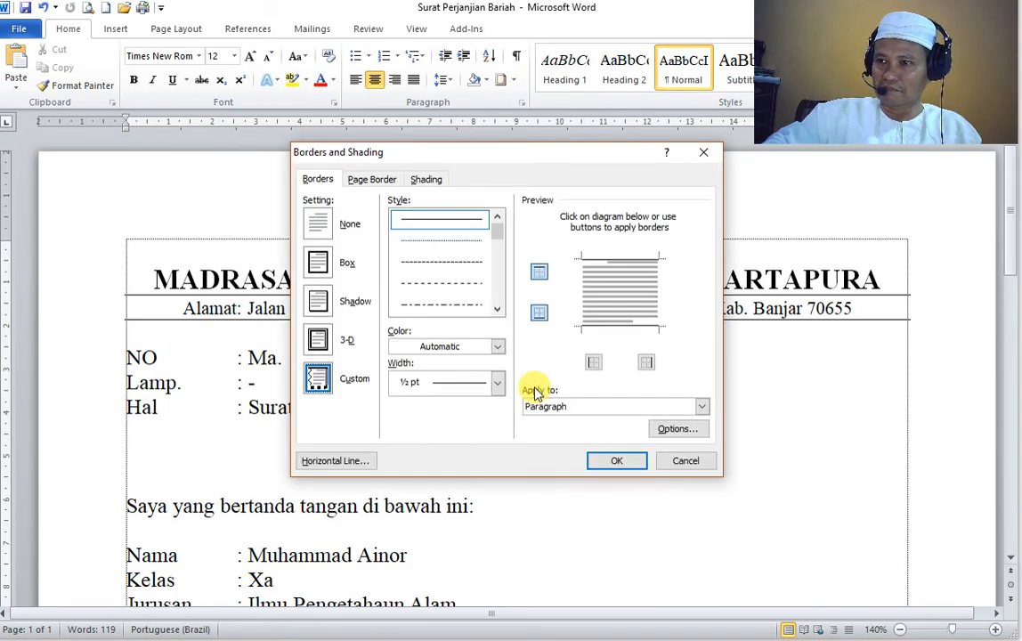
left_click_drag(500, 235, 497, 249)
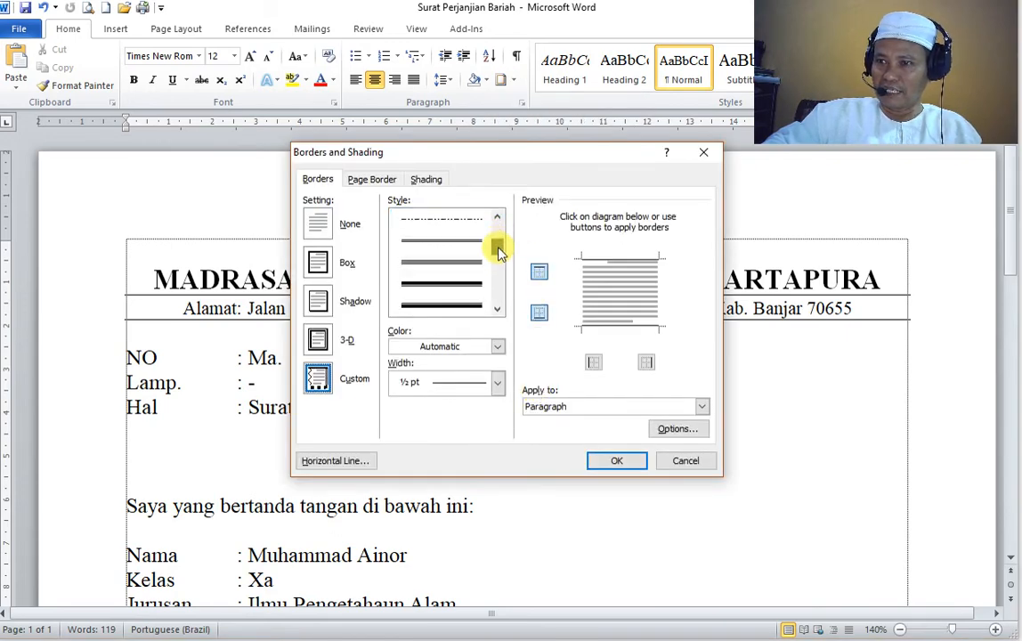
left_click(435, 292)
left_click(618, 461)
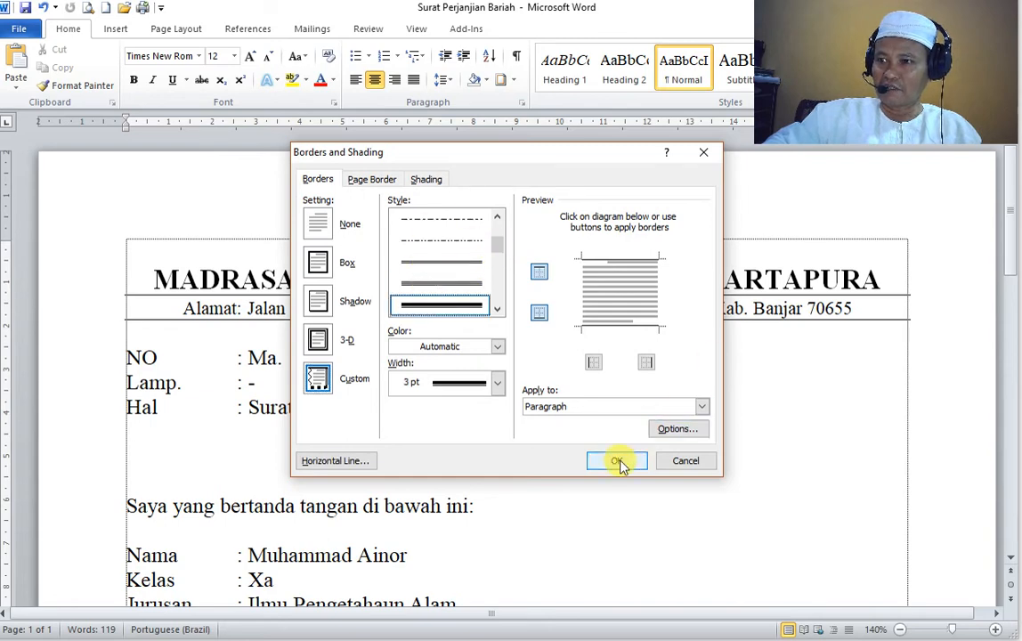
left_click(513, 81)
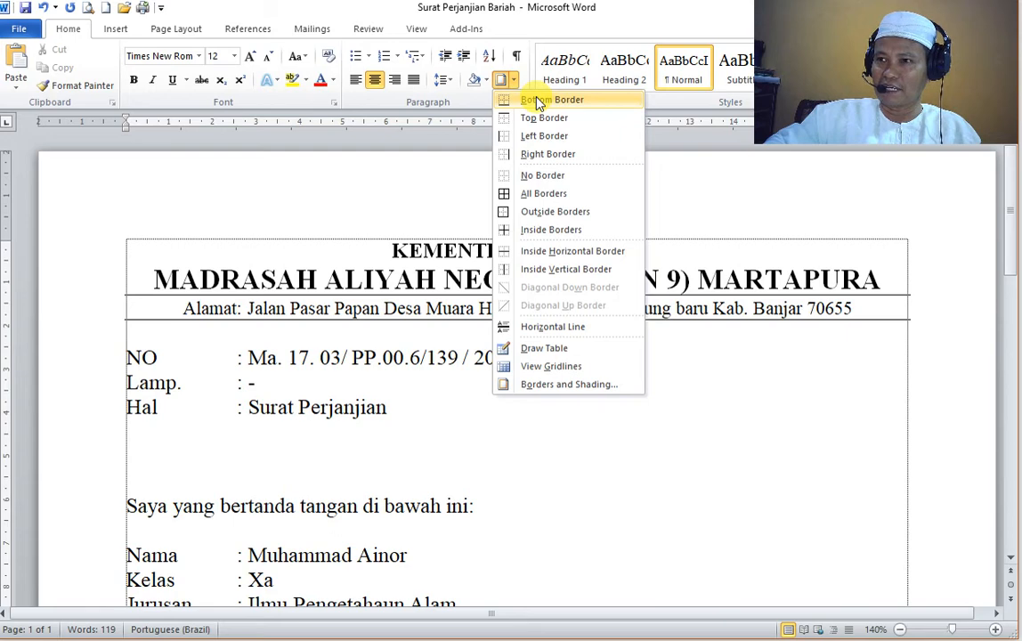
left_click(538, 100)
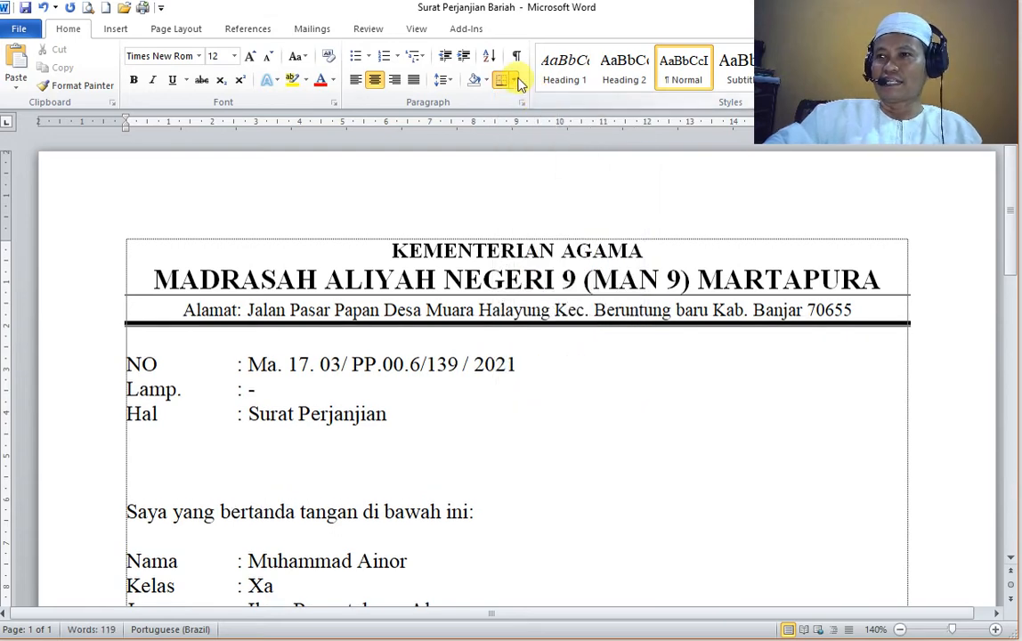
- Try the 3 pt thick-and-thin line as the address line's top border, and undo it
left_click(513, 81)
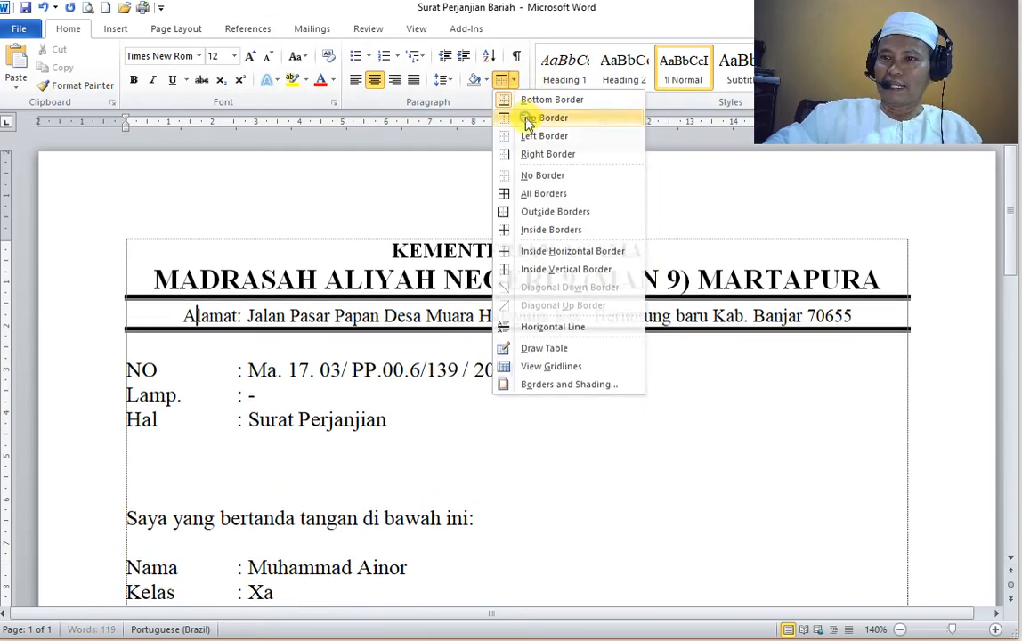
left_click(531, 119)
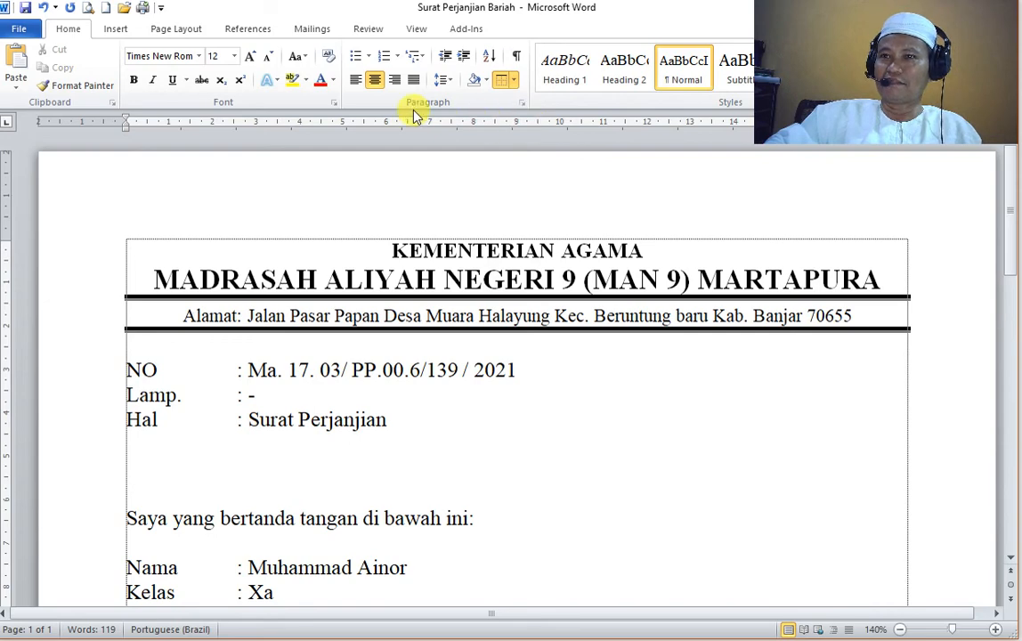
left_click(514, 81)
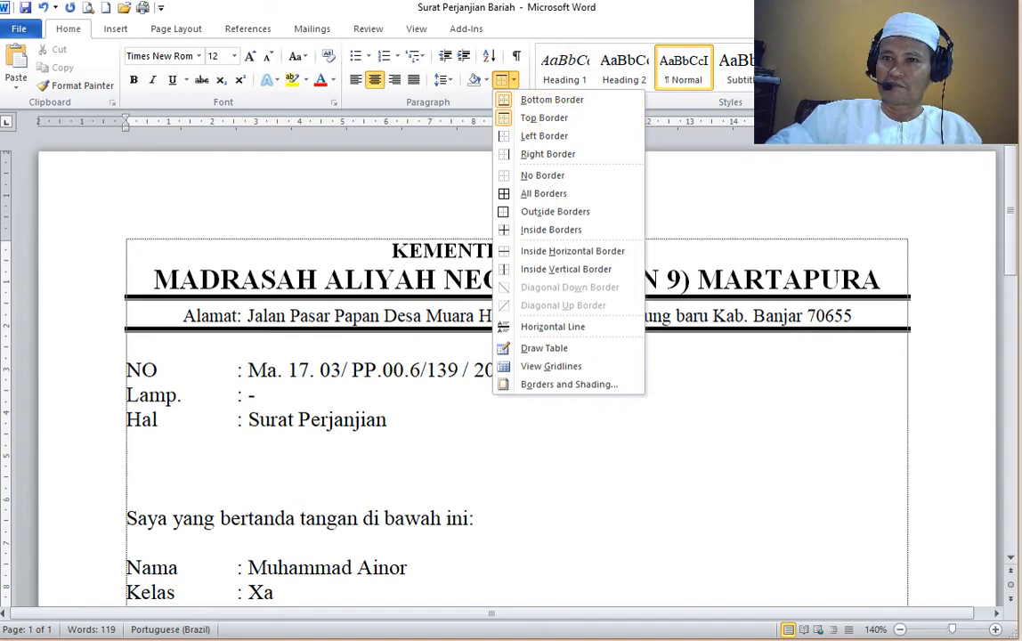
left_click(43, 8)
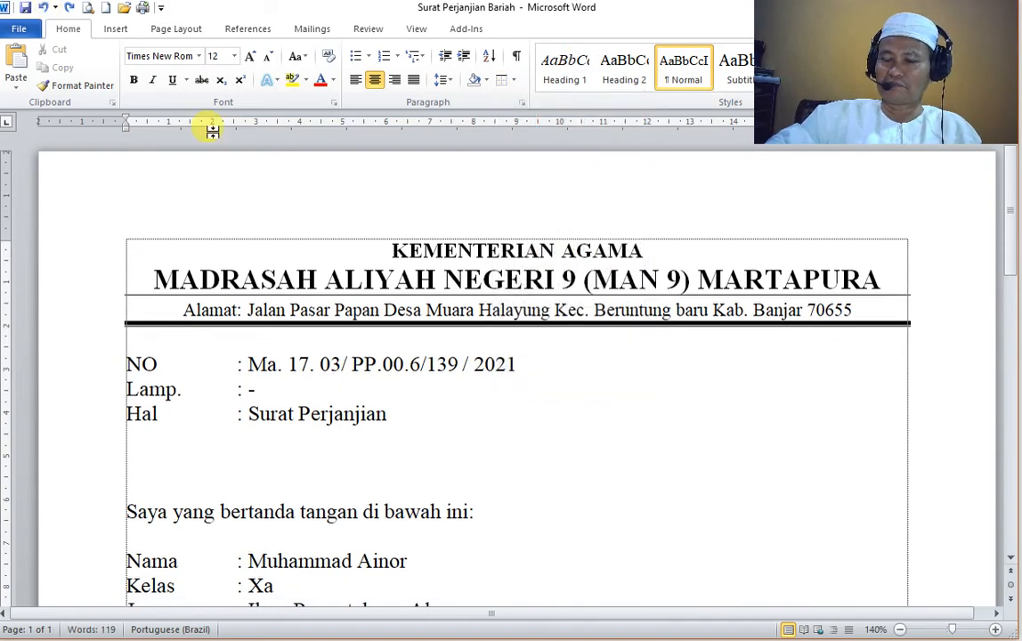
- Try increasing the indent of the letterhead's address line by one level, and decrease it again
scroll(279, 458, "down", 4)
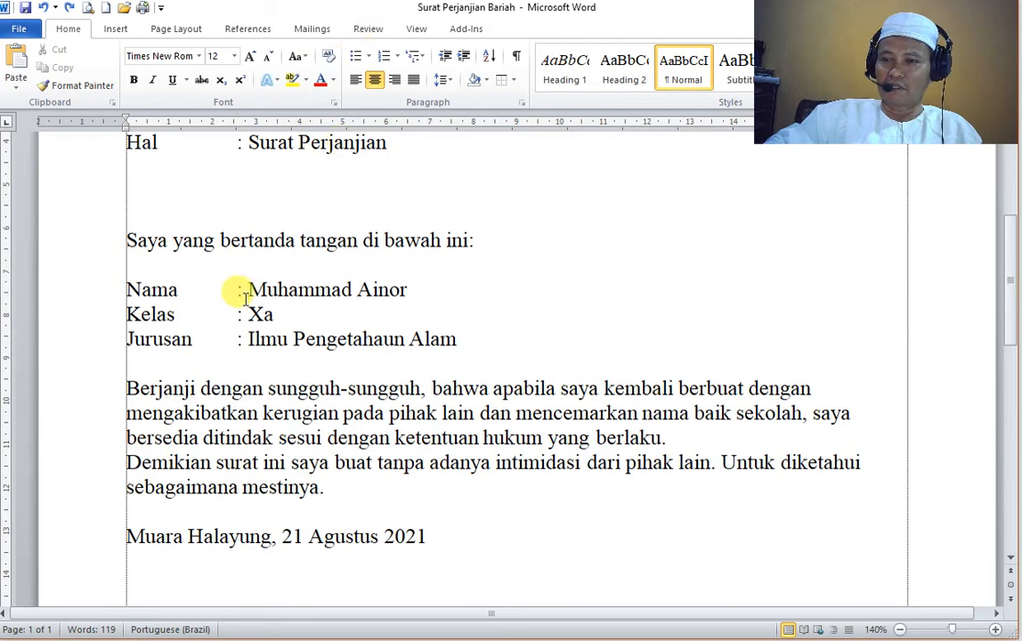
left_click(464, 57)
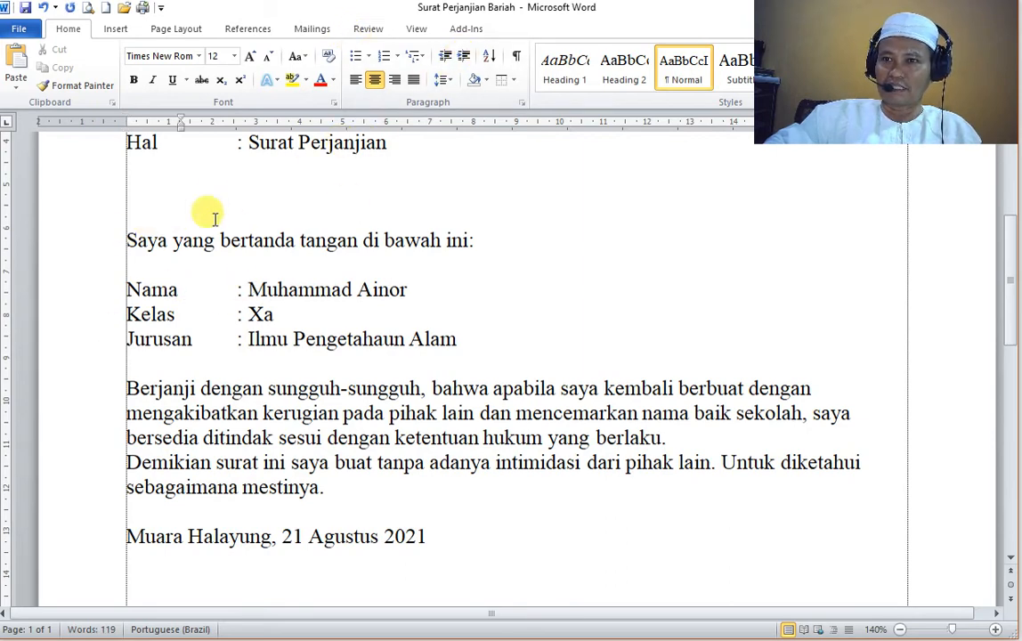
scroll(211, 211, "up", 3)
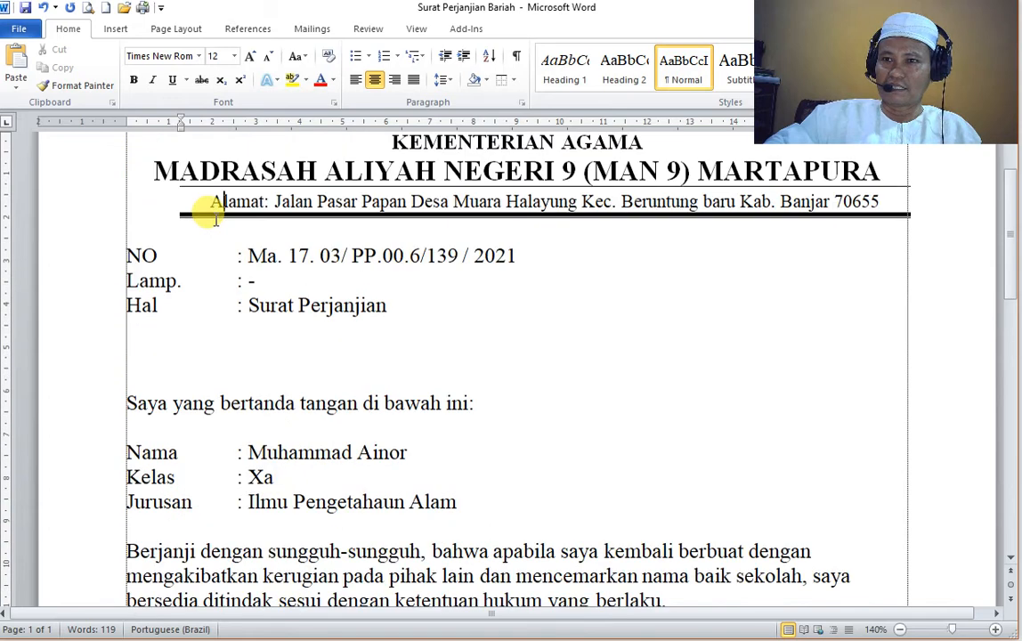
left_click(444, 55)
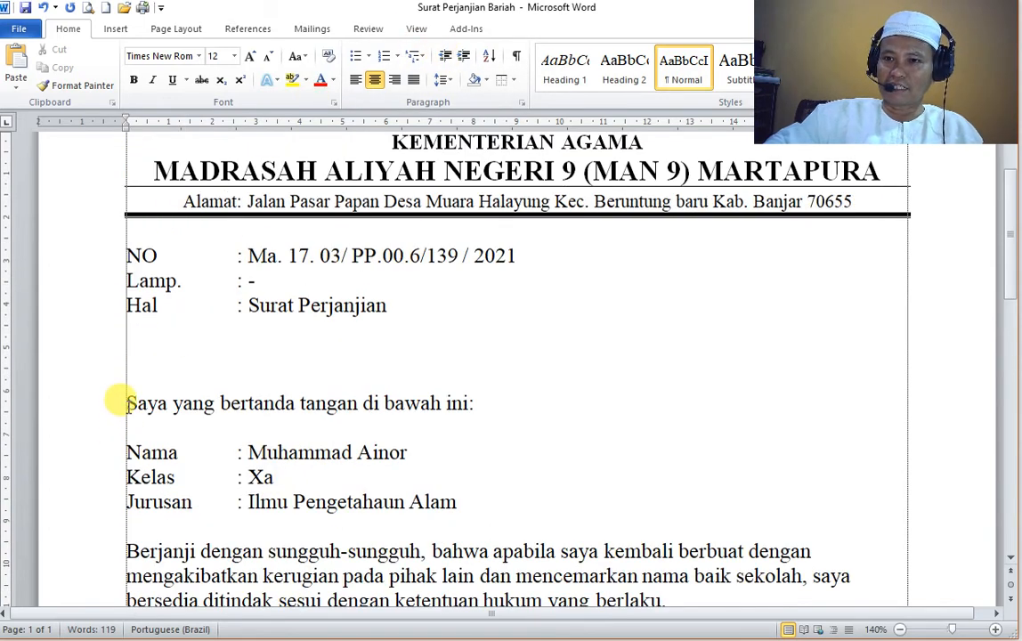
- Try a one-level indent on the "Saya yang bertanda tangan" line and the "Berjanji" paragraph, reverting each
left_click(127, 402)
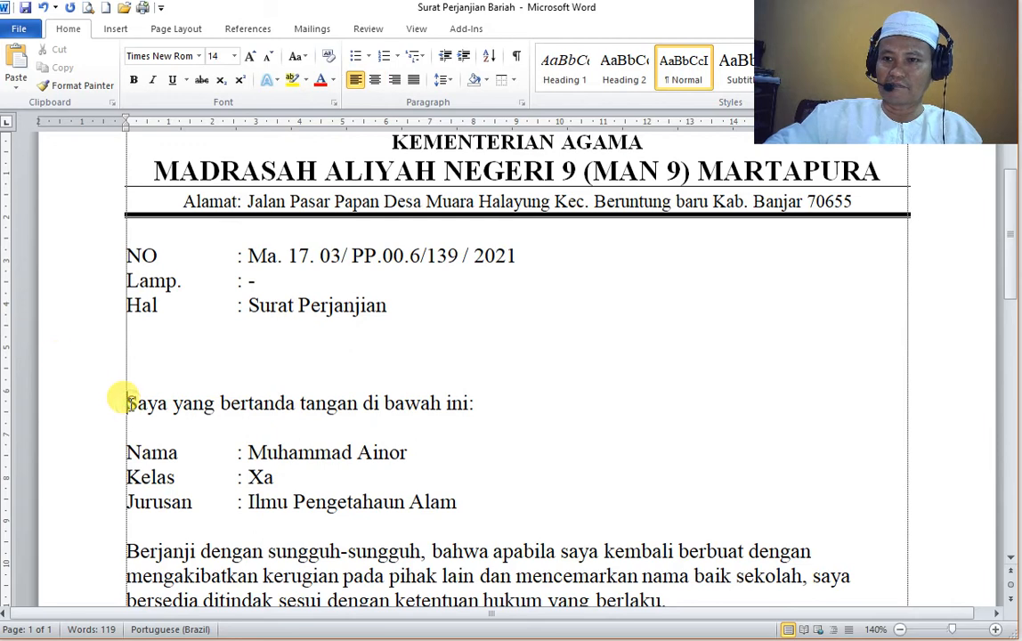
left_click(463, 56)
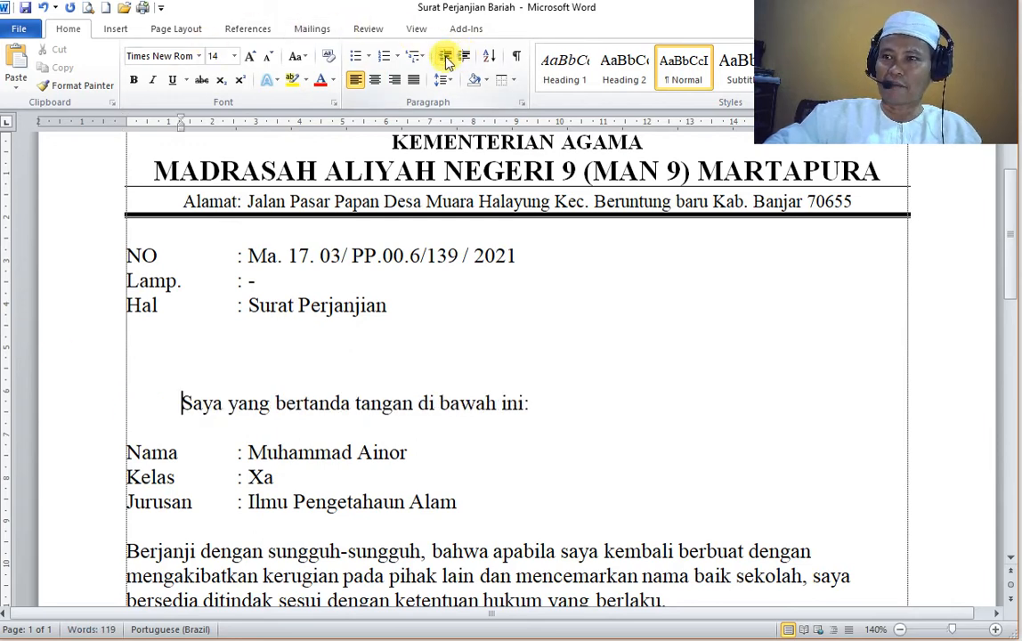
left_click(444, 56)
left_click(118, 544)
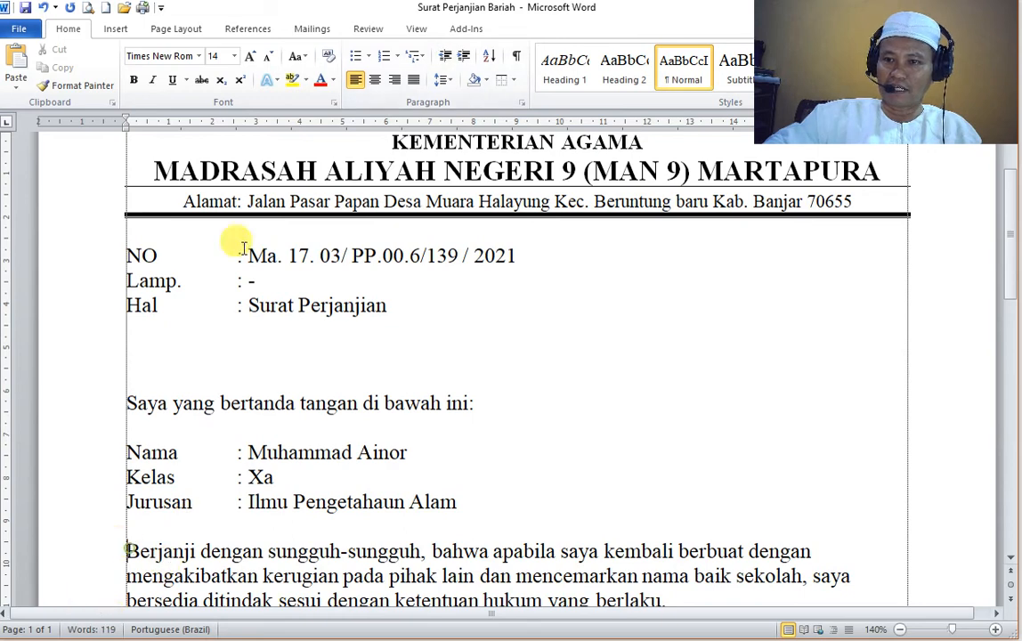
left_click(463, 56)
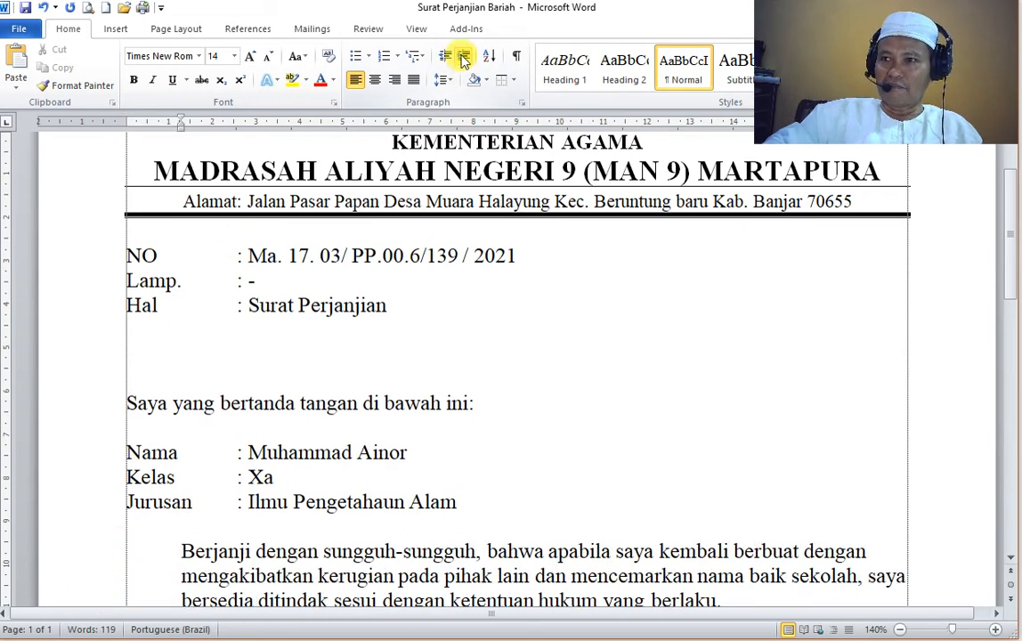
left_click(446, 56)
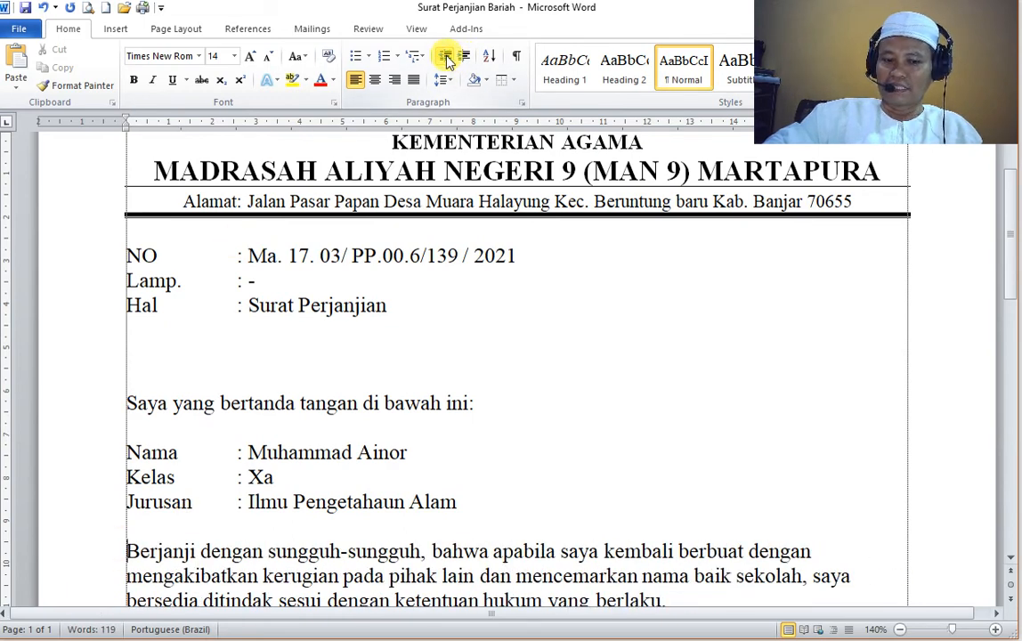
- Try first-line indents on the "Berjanji" paragraph and the "Saya yang bertanda tangan" line, and remove both
scroll(240, 480, "down", 3)
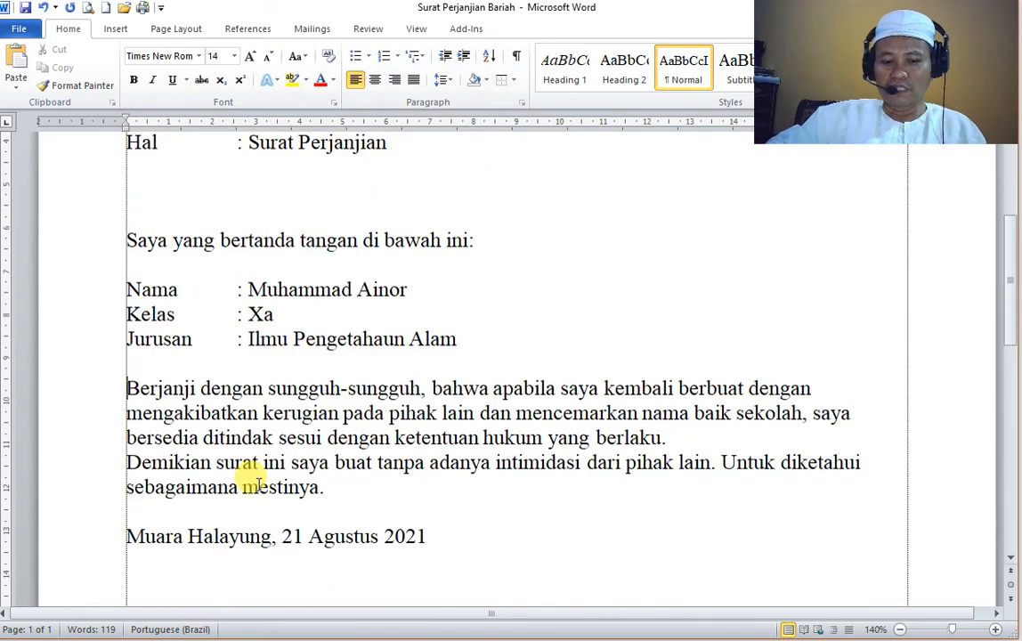
key("Tab")
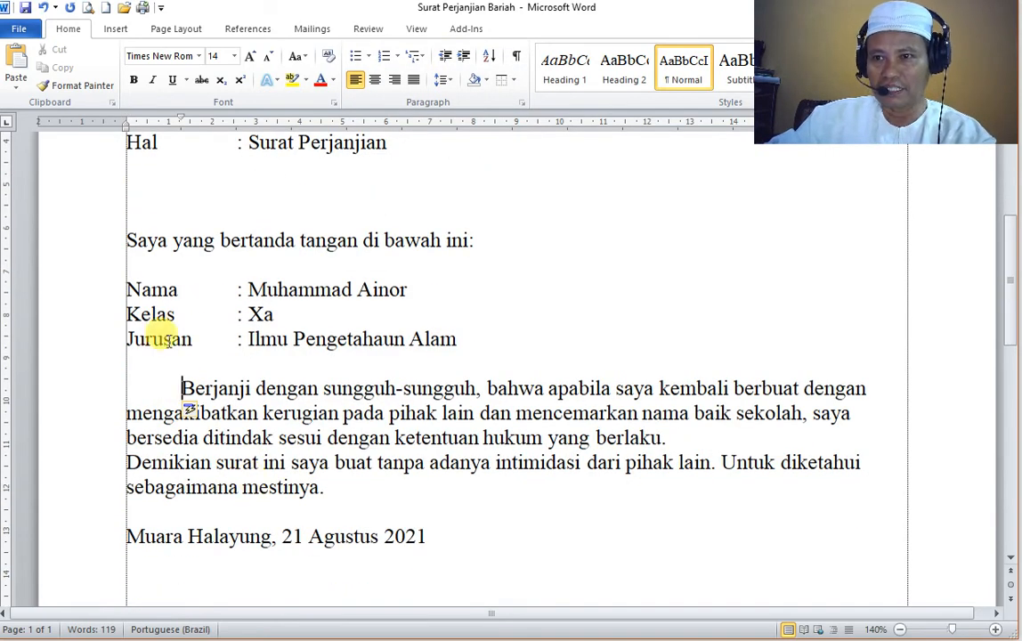
left_click(126, 241)
key("Tab")
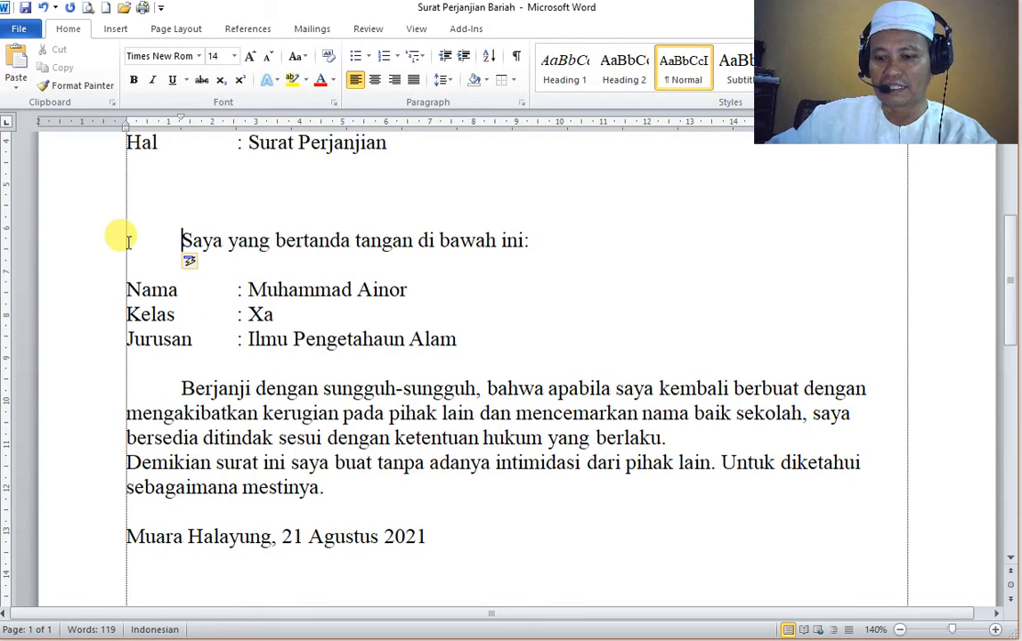
key("BackSpace")
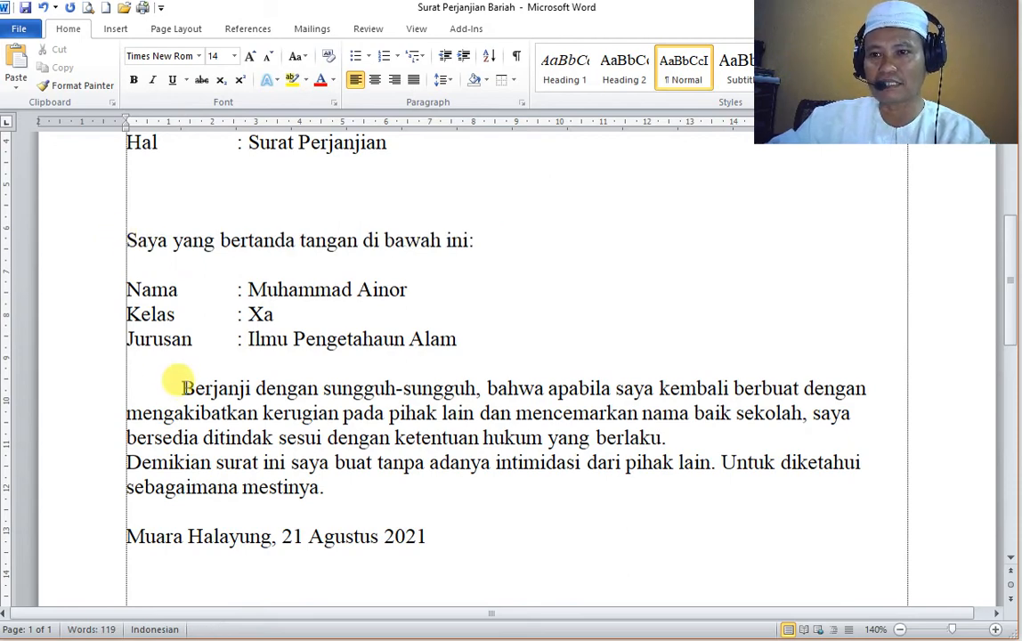
left_click(182, 388)
key("BackSpace")
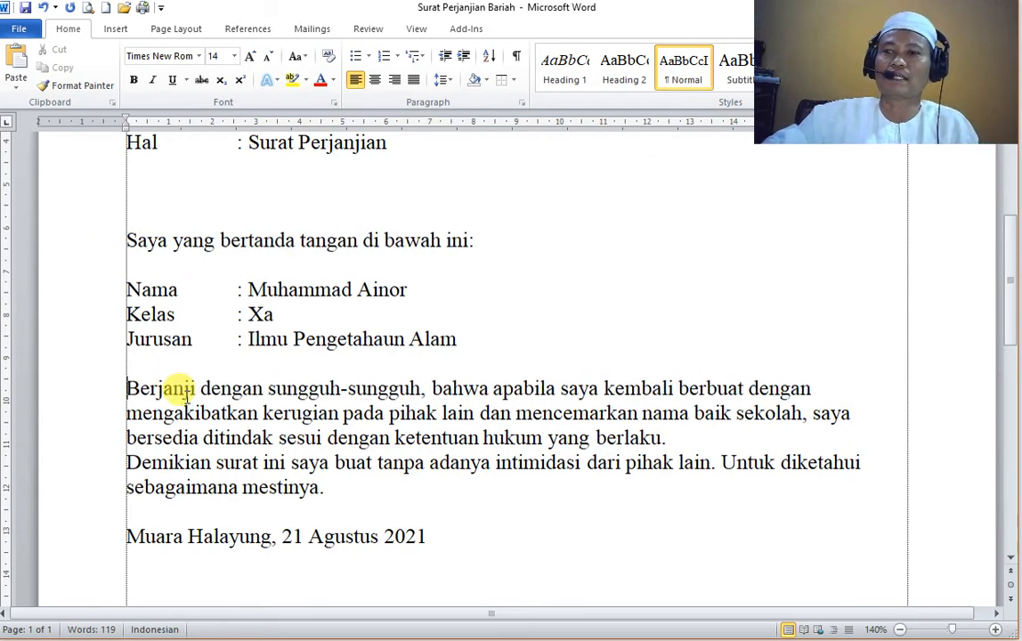
- Justify the text from "Saya yang bertanda tangan" through "sebagaimana mestinya" and give it a 1,27 cm first-line indent
left_click(98, 233)
left_click_drag(98, 233, 151, 494)
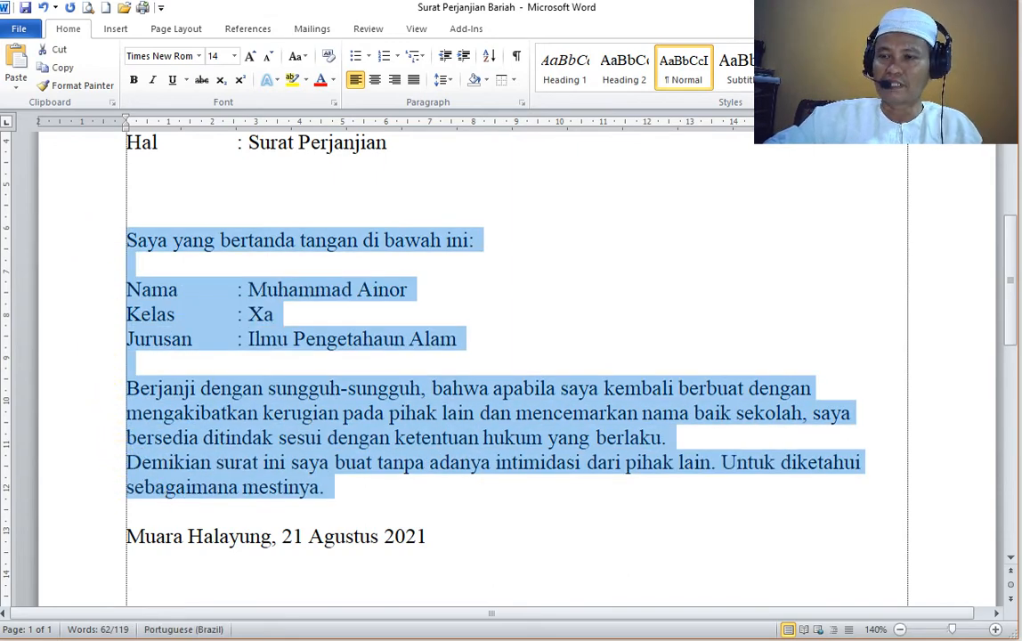
left_click(520, 103)
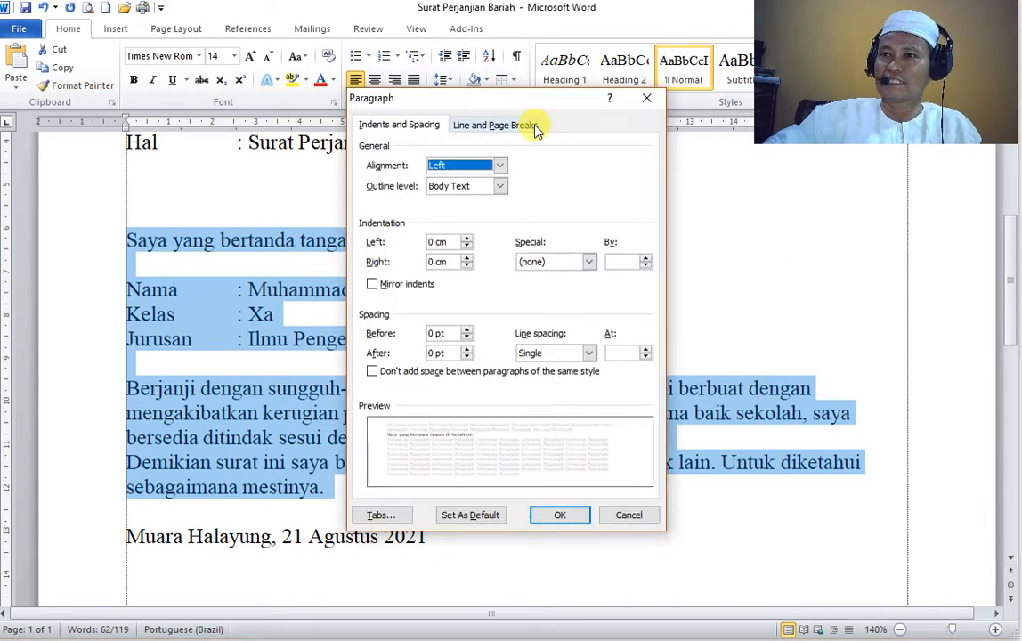
left_click(499, 166)
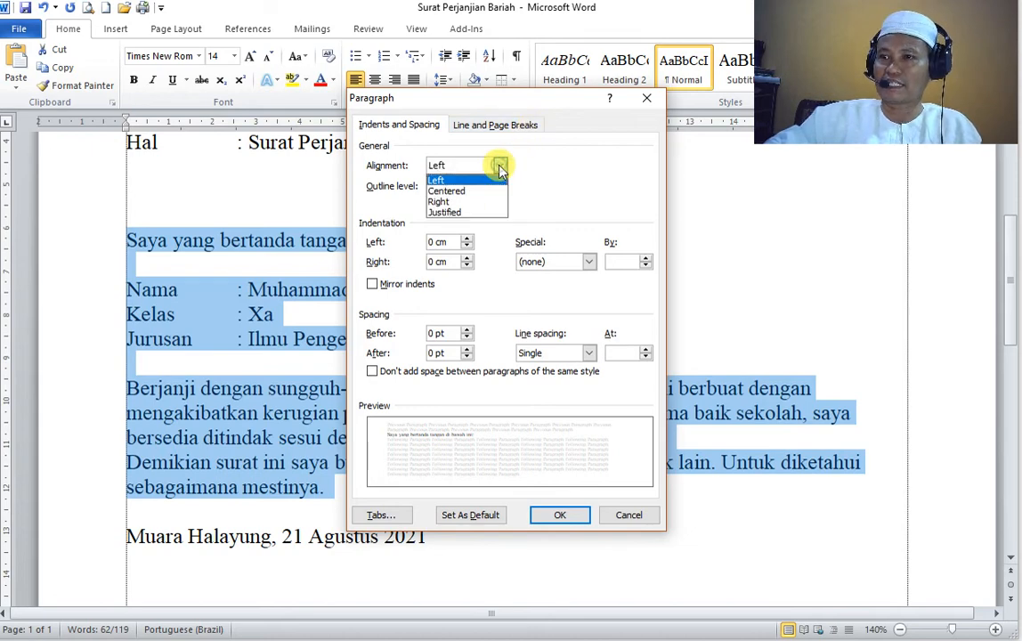
left_click(460, 211)
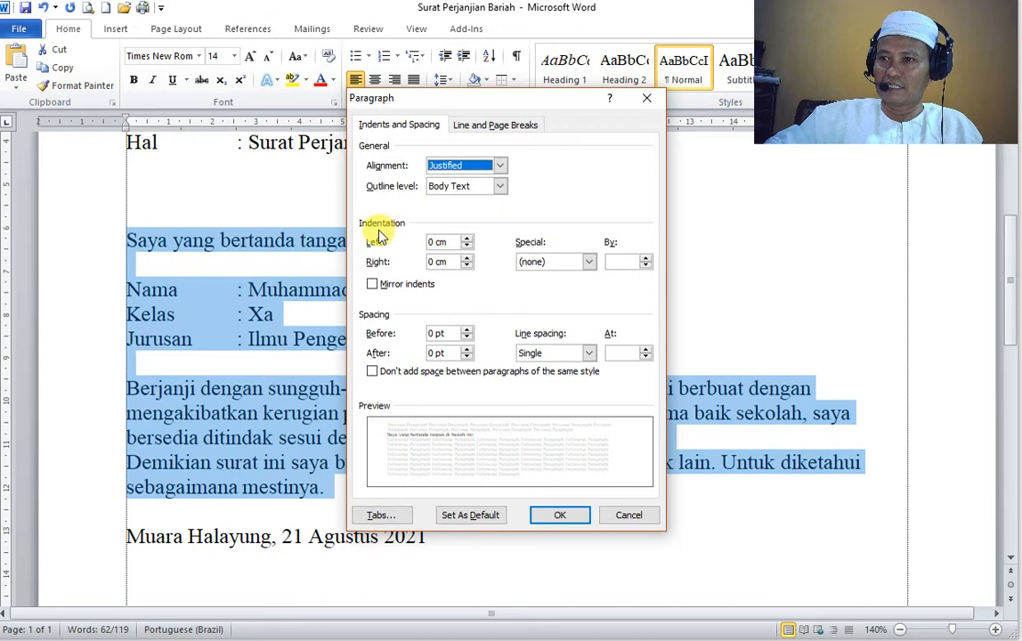
left_click(589, 261)
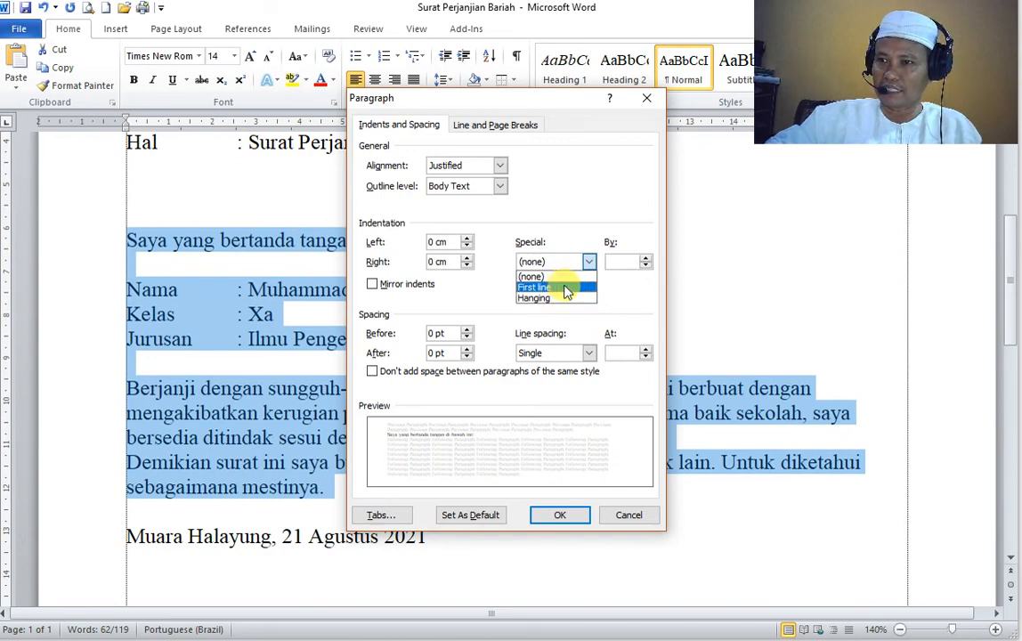
left_click(567, 287)
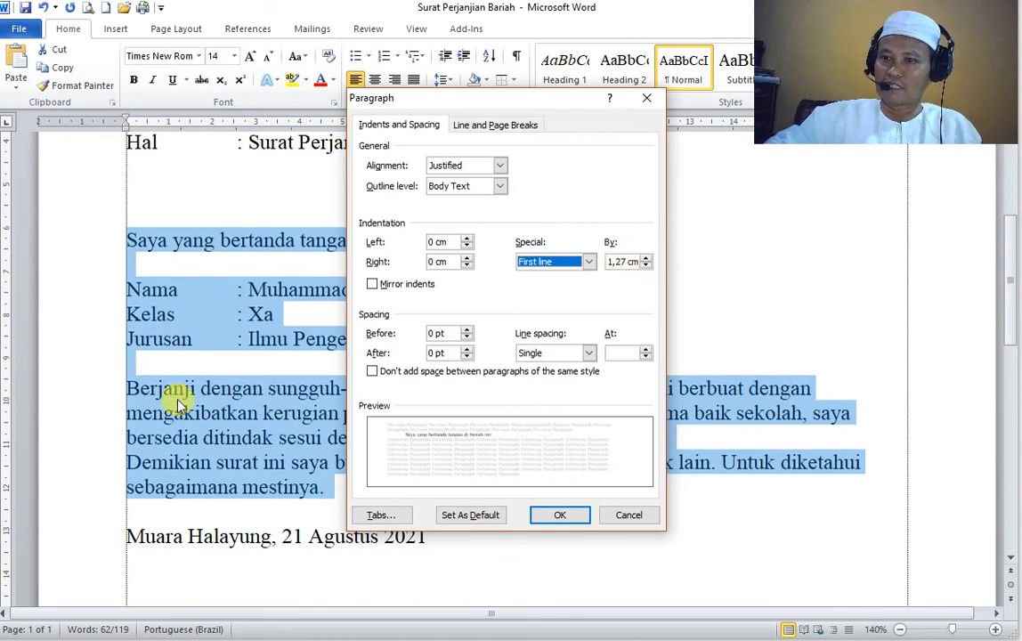
left_click(561, 522)
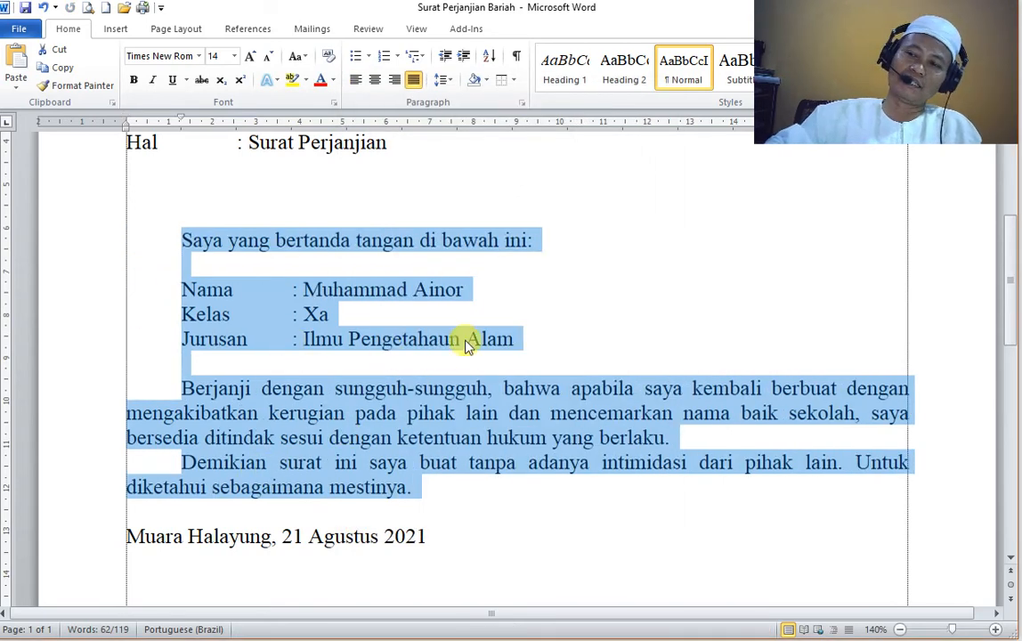
- Center the closing block from the "Muara Halayung, 21 Agustus 2021" line through the NIP line
scroll(347, 411, "up", 1)
scroll(350, 405, "down", 3)
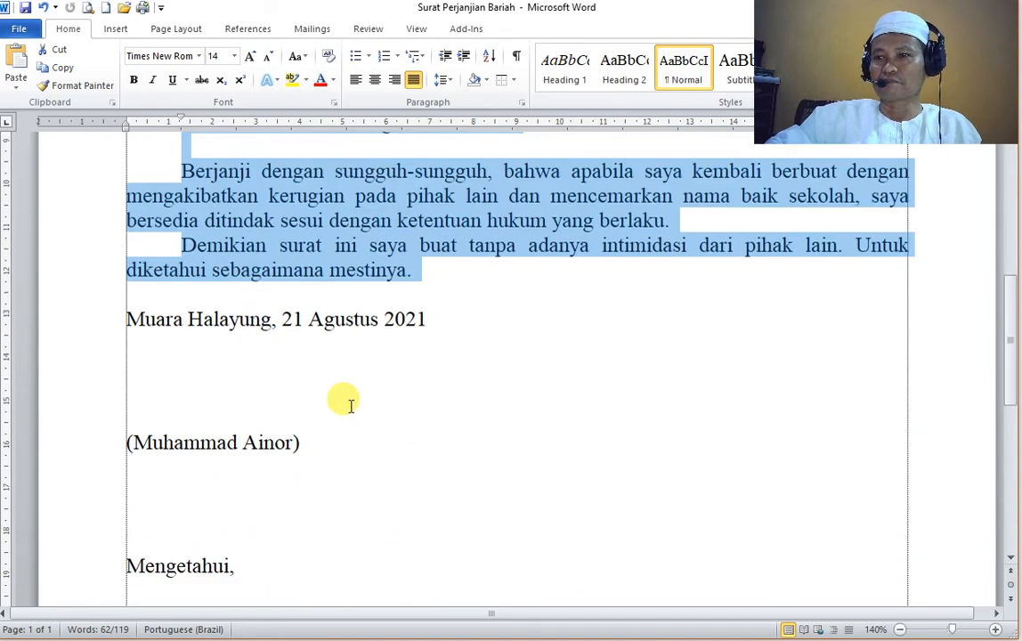
scroll(350, 403, "down", 4)
scroll(343, 402, "up", 3)
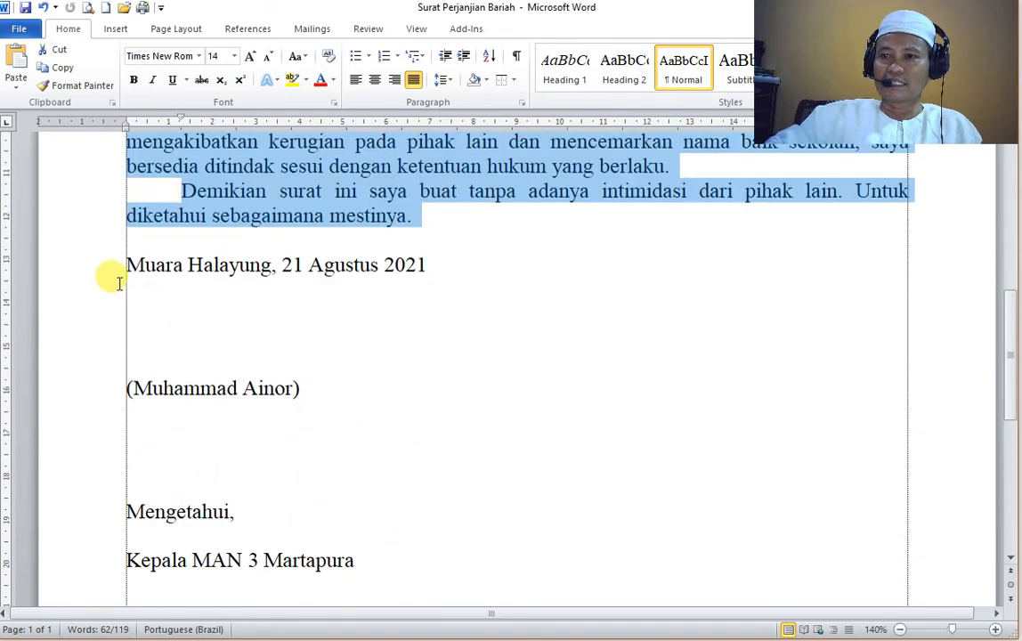
left_click_drag(96, 265, 331, 515)
scroll(127, 415, "down", 3)
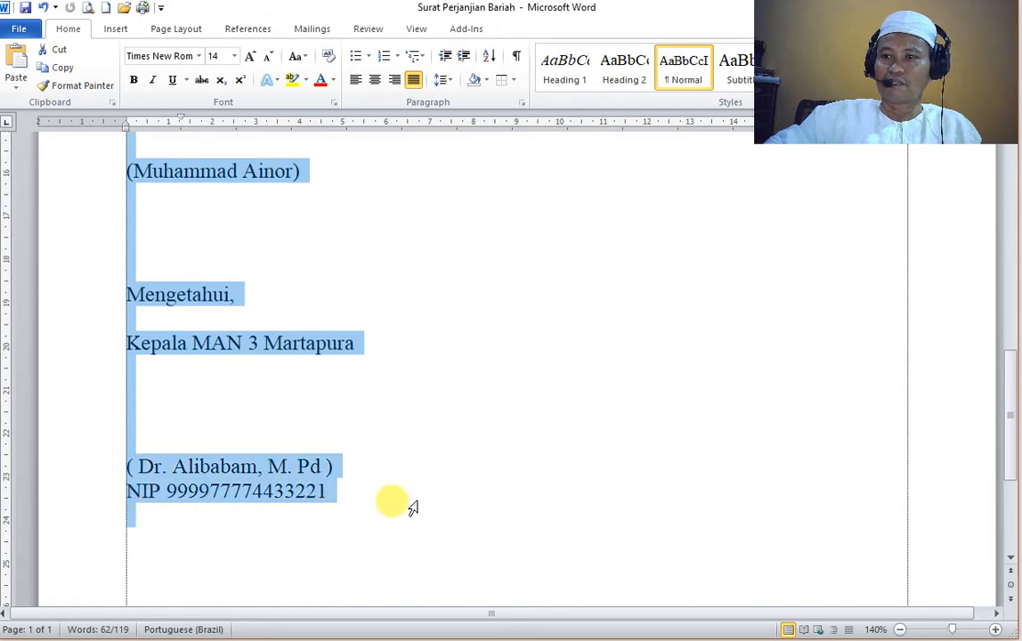
left_click_drag(421, 504, 428, 498)
scroll(506, 479, "up", 12)
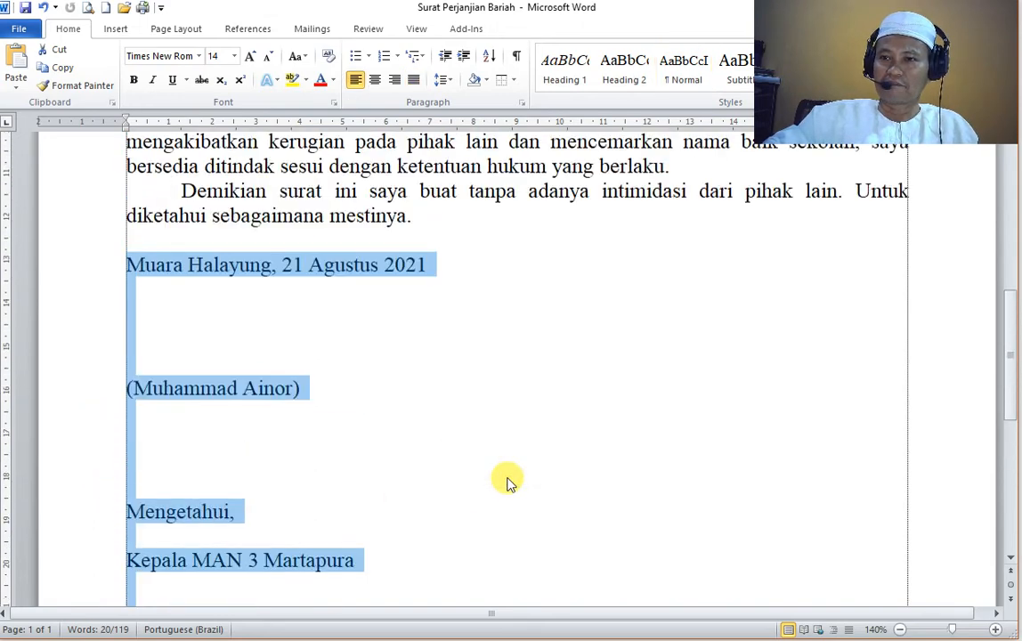
scroll(501, 477, "down", 6)
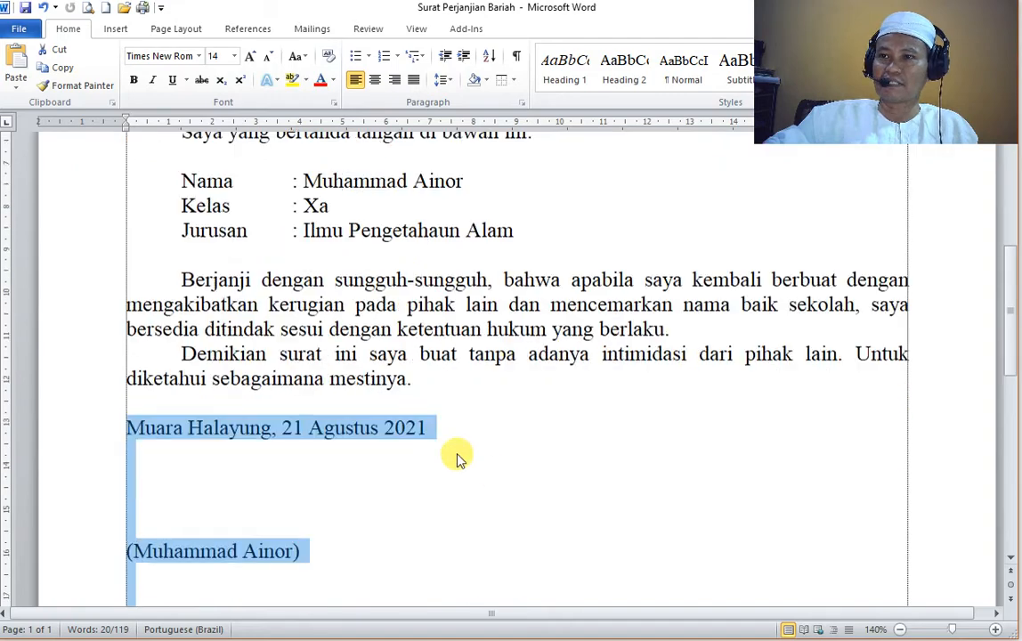
left_click(375, 80)
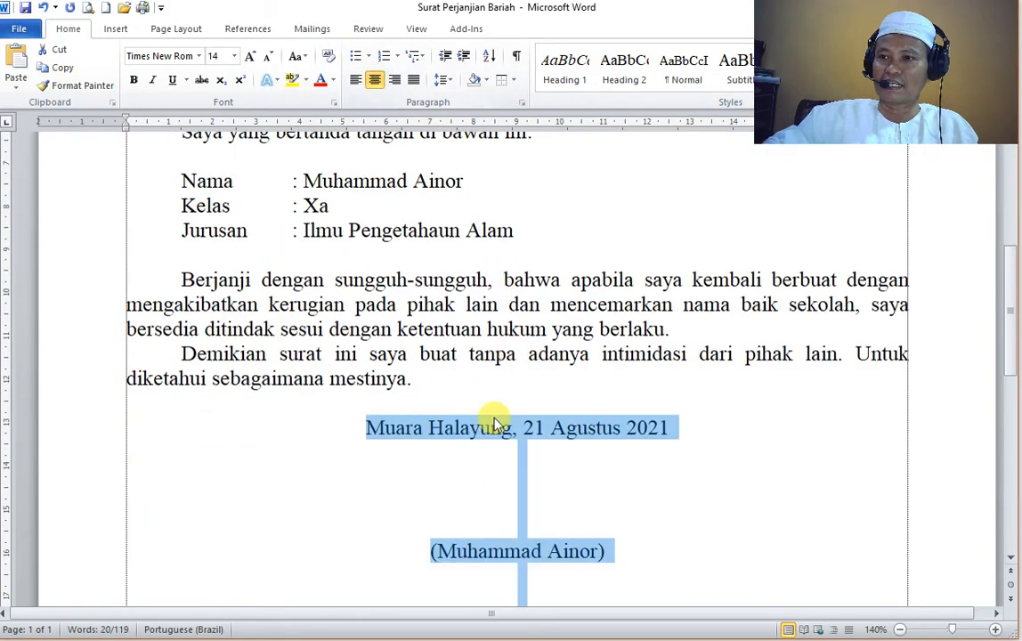
- Increase the indent of the date line and the student's signature name below it by eight levels
scroll(495, 417, "down", 3)
scroll(494, 420, "up", 1)
scroll(496, 423, "up", 1)
left_click(320, 342)
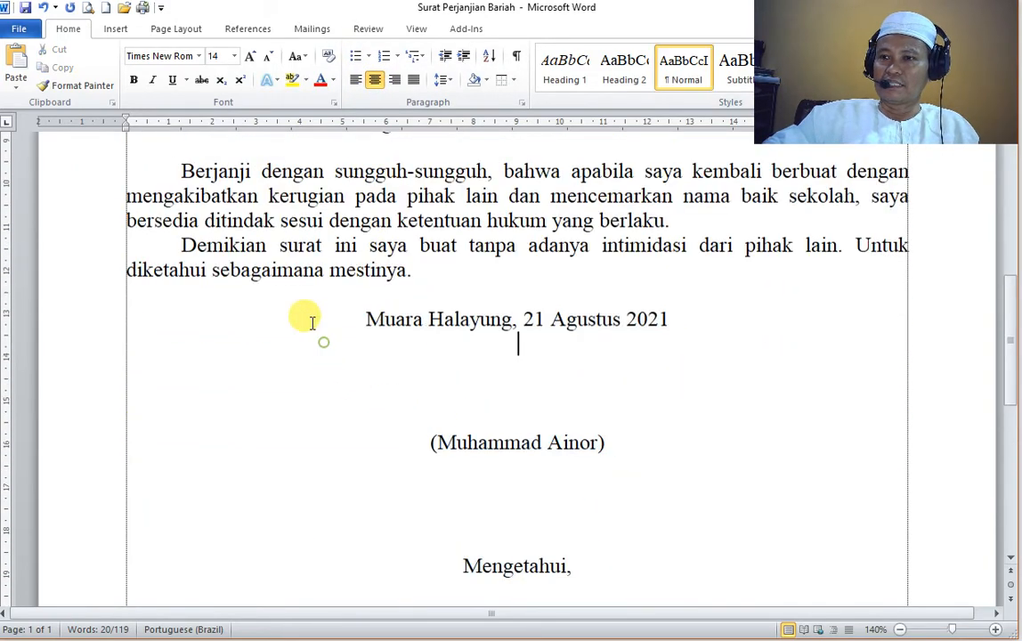
left_click_drag(90, 316, 105, 448)
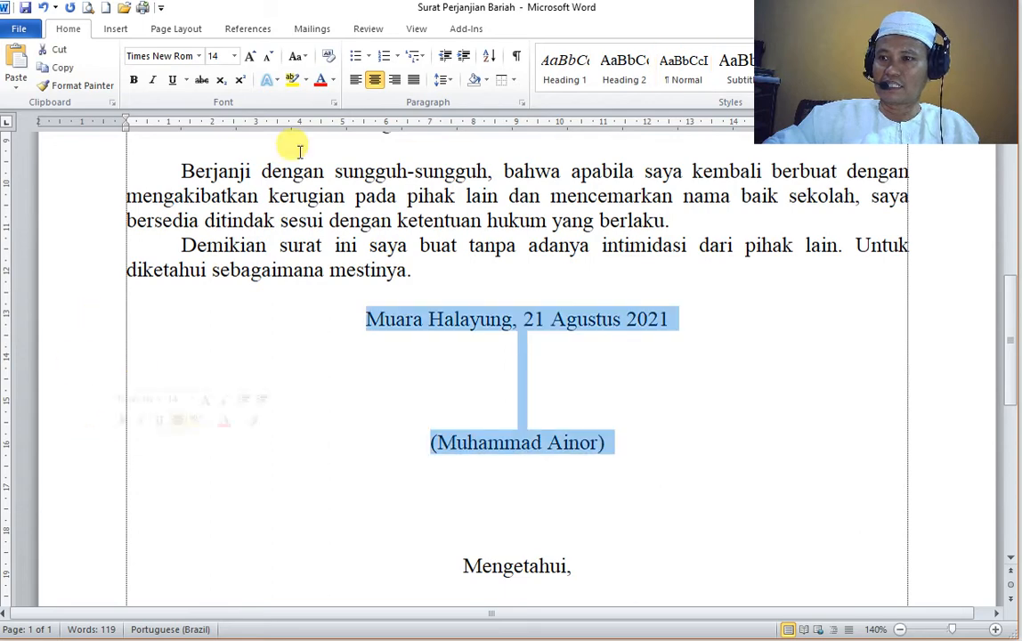
left_click(464, 57)
left_click(464, 57)
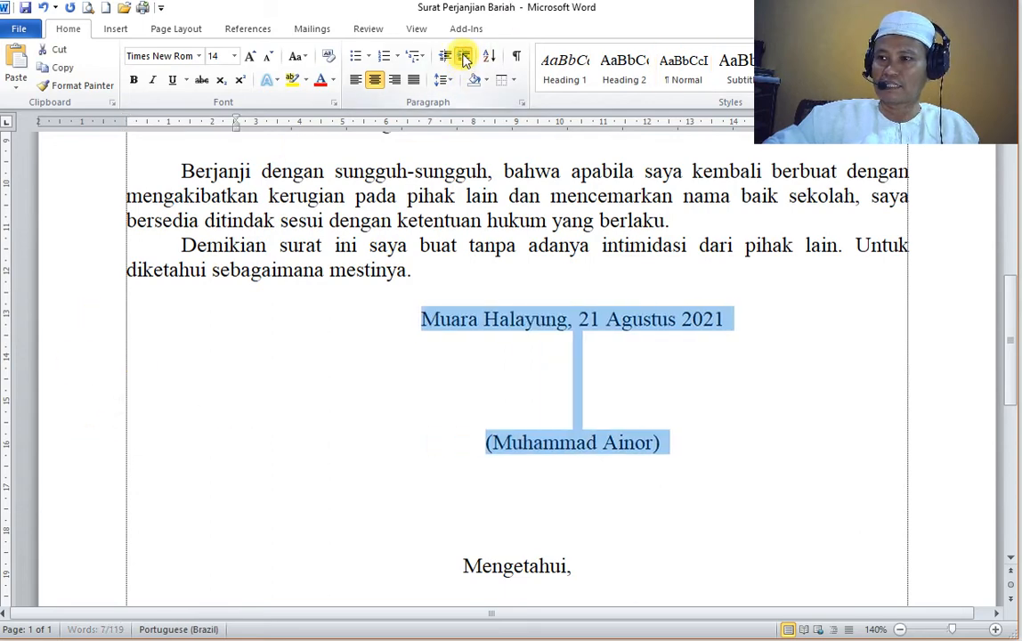
left_click(464, 57)
left_click(464, 57)
left_click(464, 57)
left_click(464, 57)
left_click(464, 57)
left_click(463, 57)
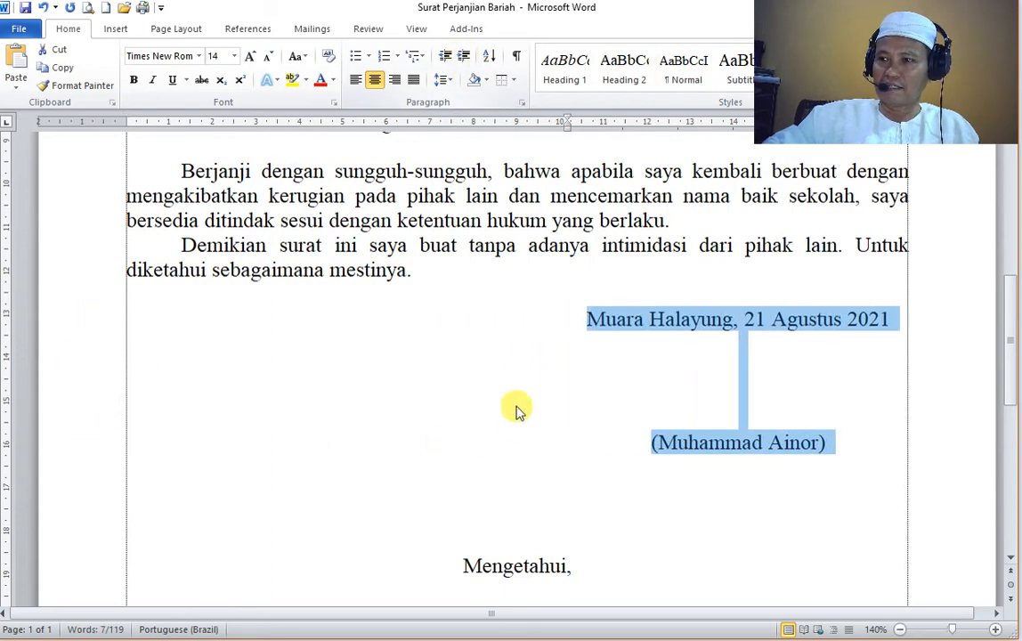
scroll(512, 423, "down", 3)
scroll(511, 431, "up", 3)
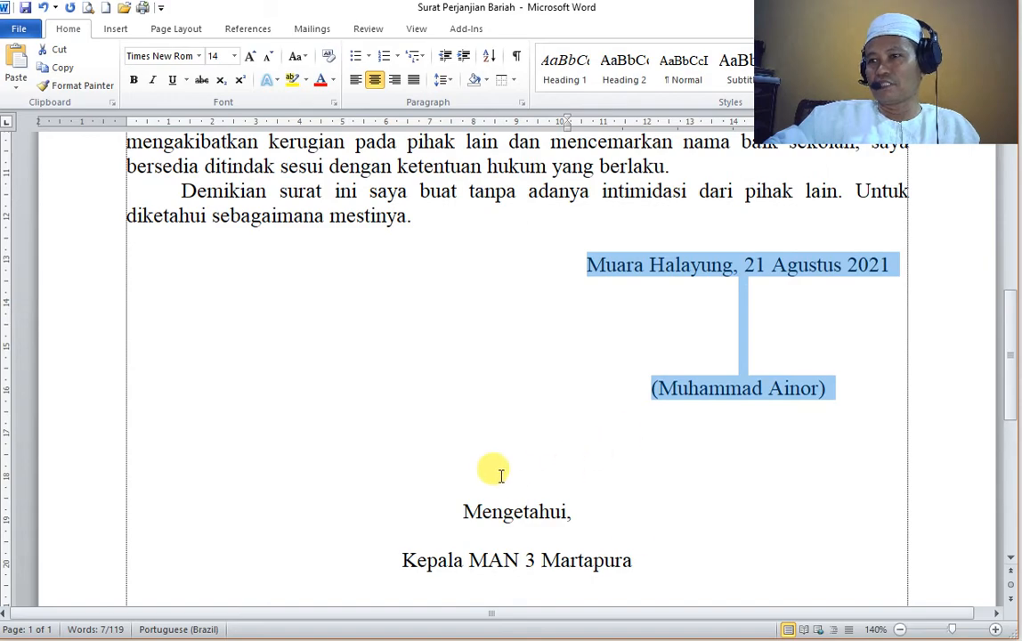
scroll(545, 468, "up", 2)
scroll(545, 467, "down", 2)
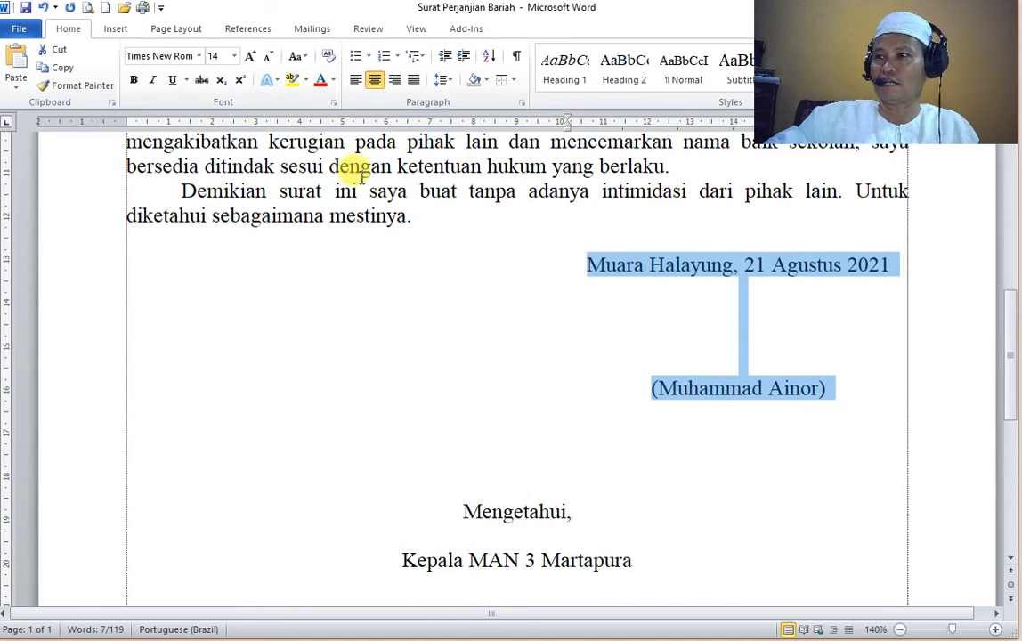
left_click(463, 190)
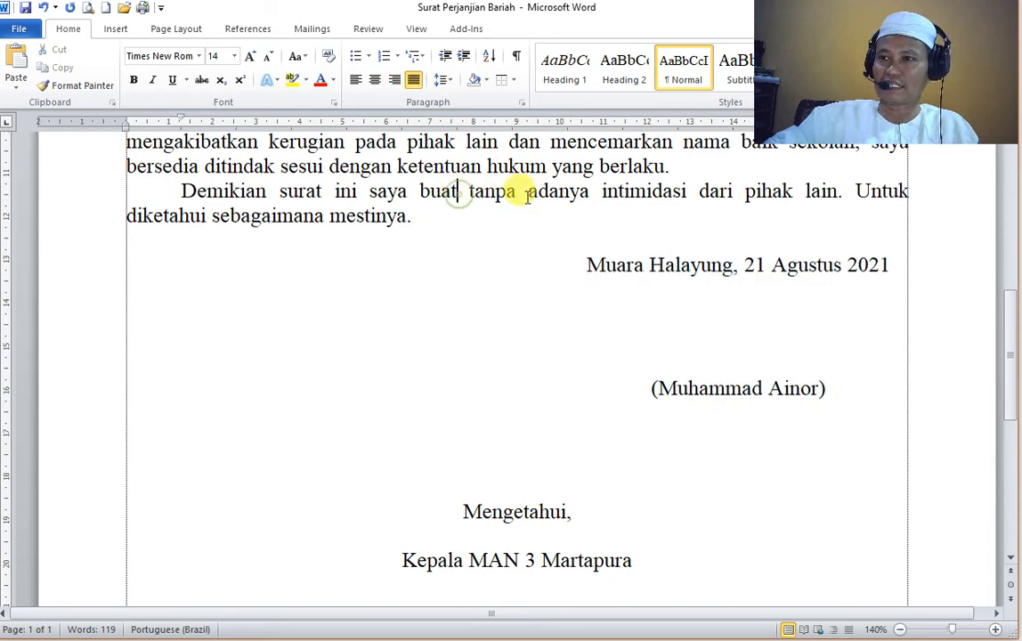
scroll(470, 312, "down", 3)
scroll(470, 311, "up", 4)
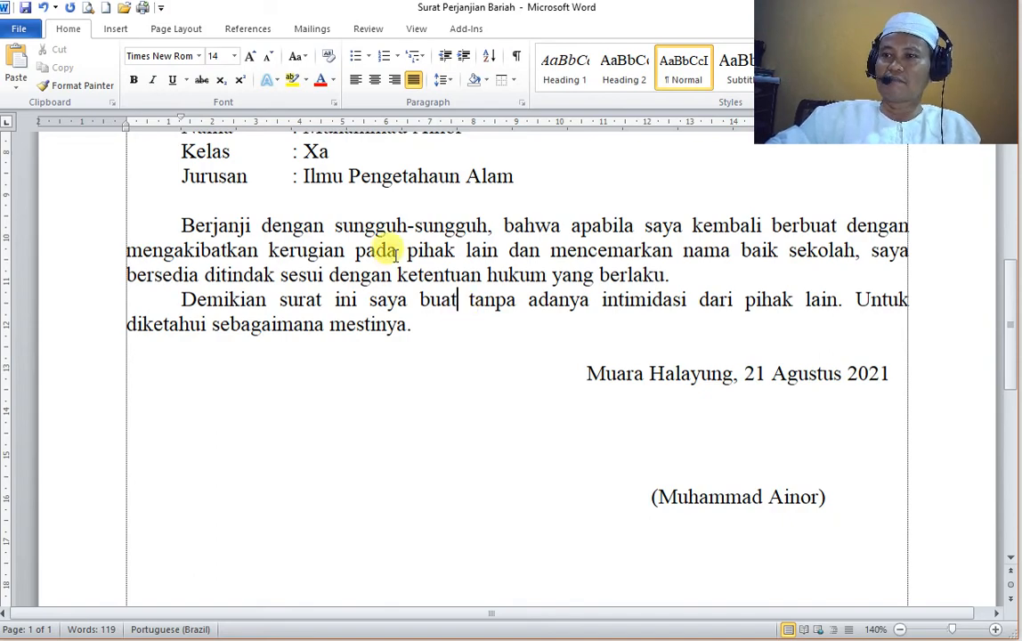
- Underline and bold the text "Surat Perjanjian" in the Hal line below the letterhead
scroll(398, 249, "up", 7)
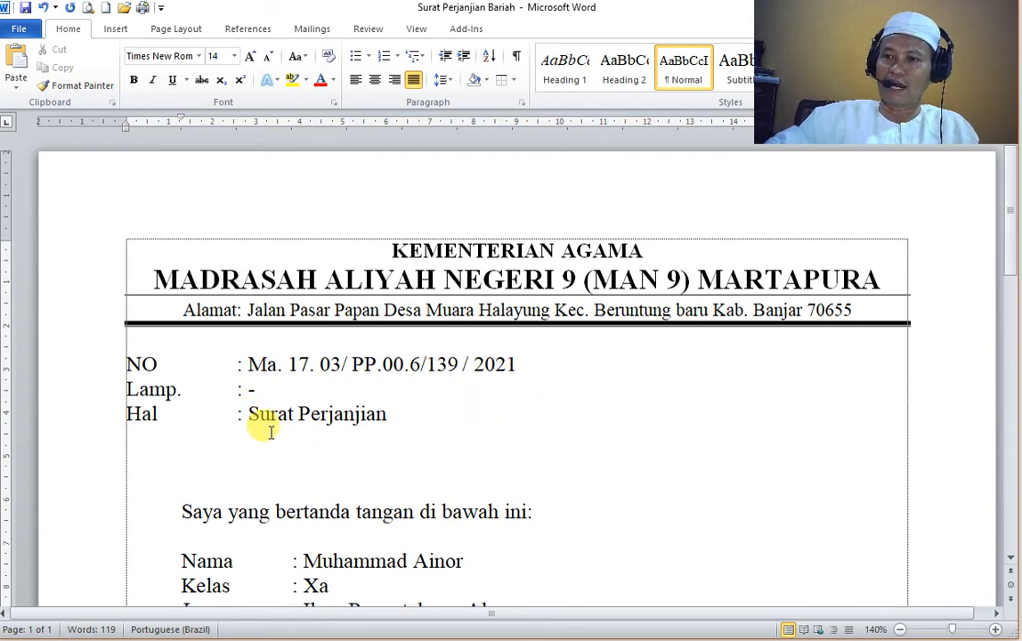
left_click_drag(247, 414, 347, 418)
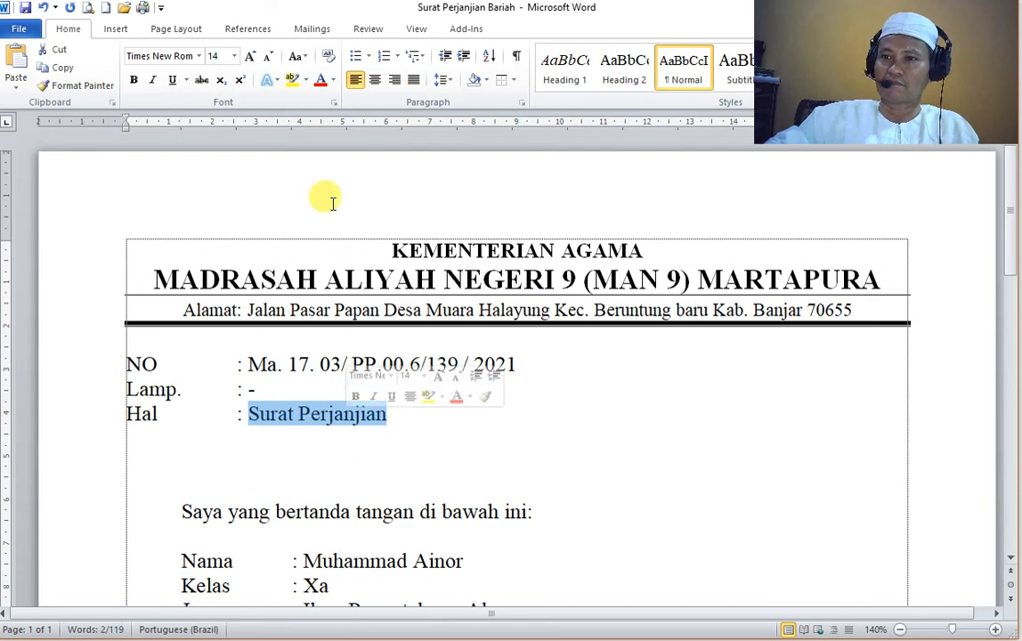
left_click(173, 82)
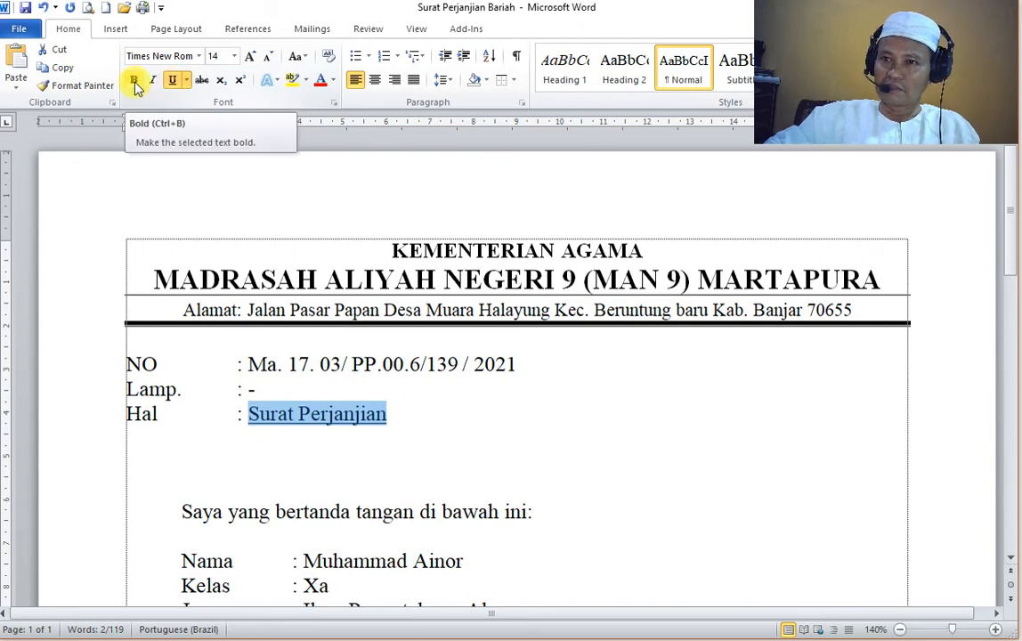
left_click(135, 84)
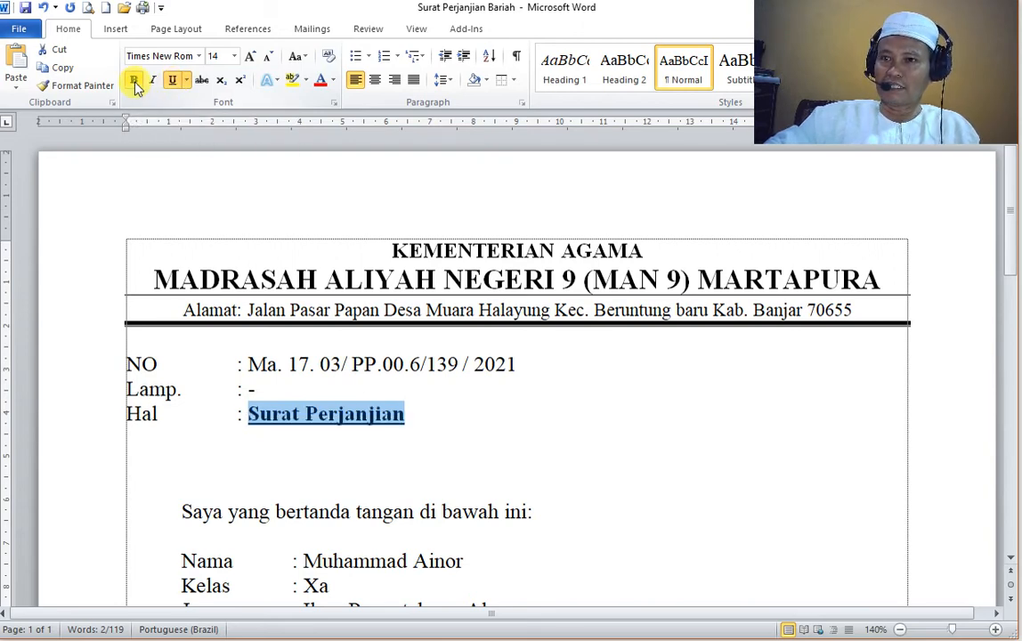
- Try italic on the Hal line's "Surat Perjanjian" text, and remove it
left_click(153, 82)
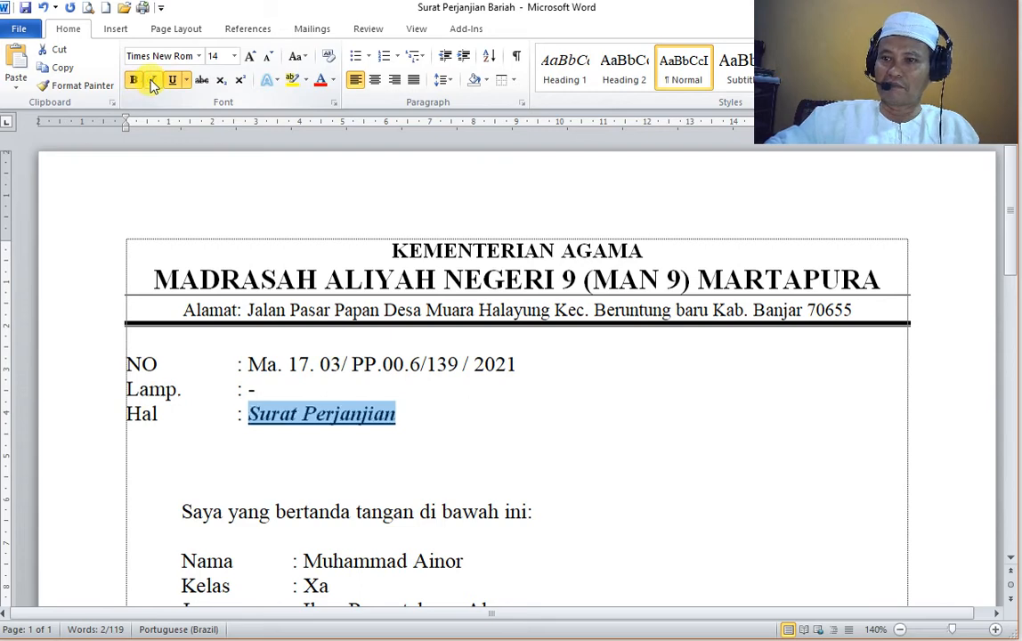
left_click(152, 82)
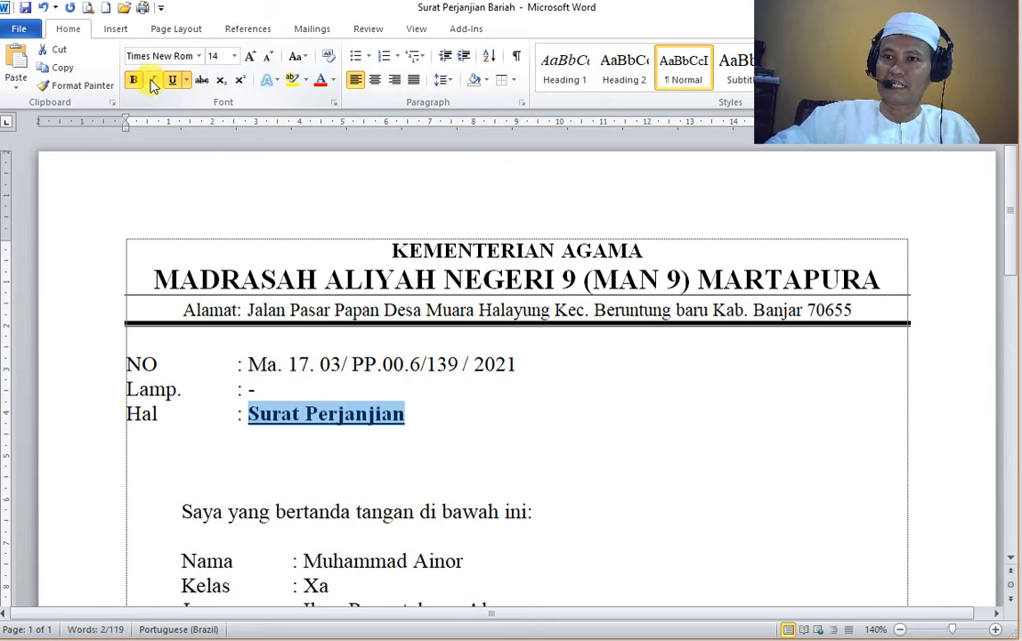
left_click(152, 81)
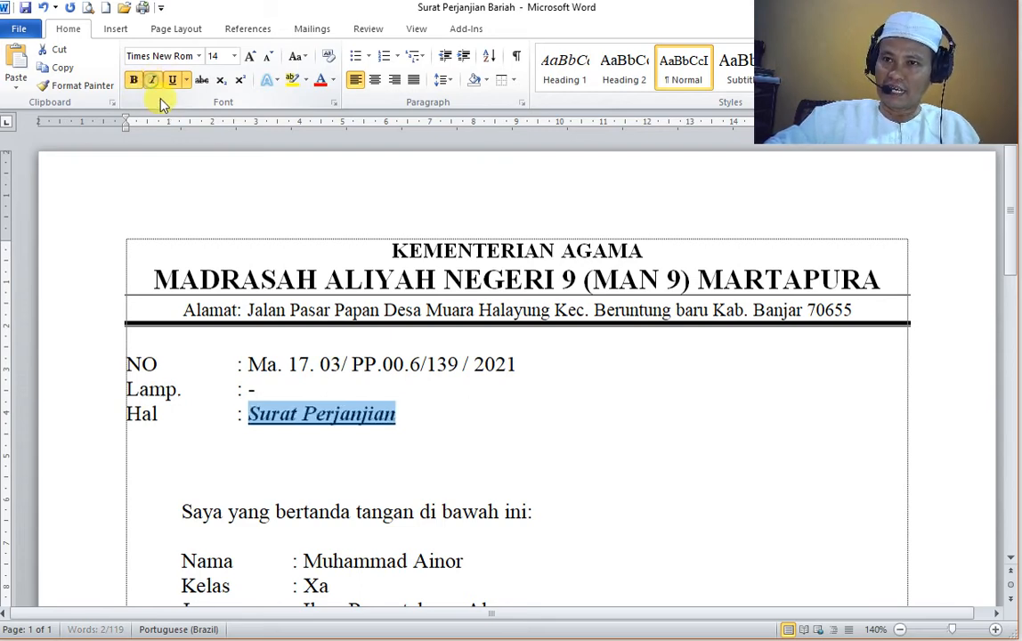
left_click(152, 81)
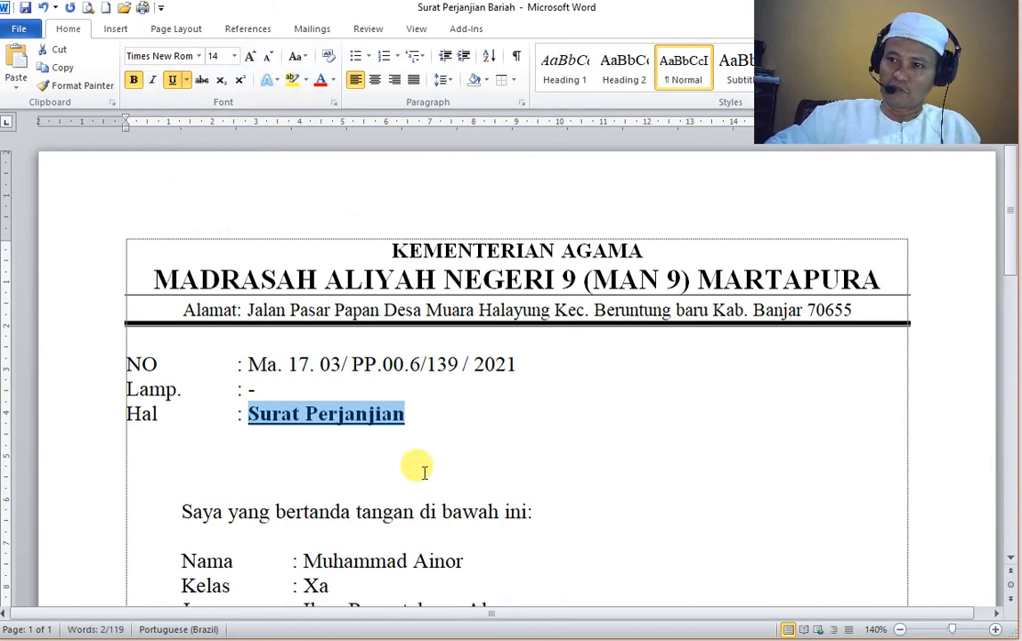
- Italicize the place and date line "Muara Halayung, 21 Agustus 2021" in the closing block
scroll(397, 487, "down", 1)
scroll(392, 485, "down", 8)
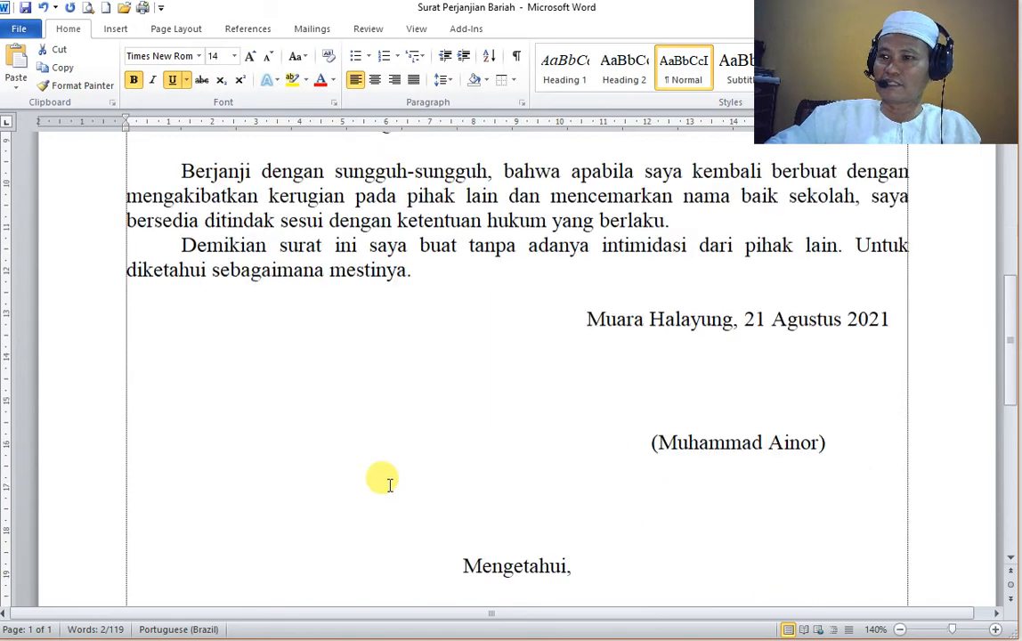
left_click_drag(582, 320, 894, 317)
left_click(153, 80)
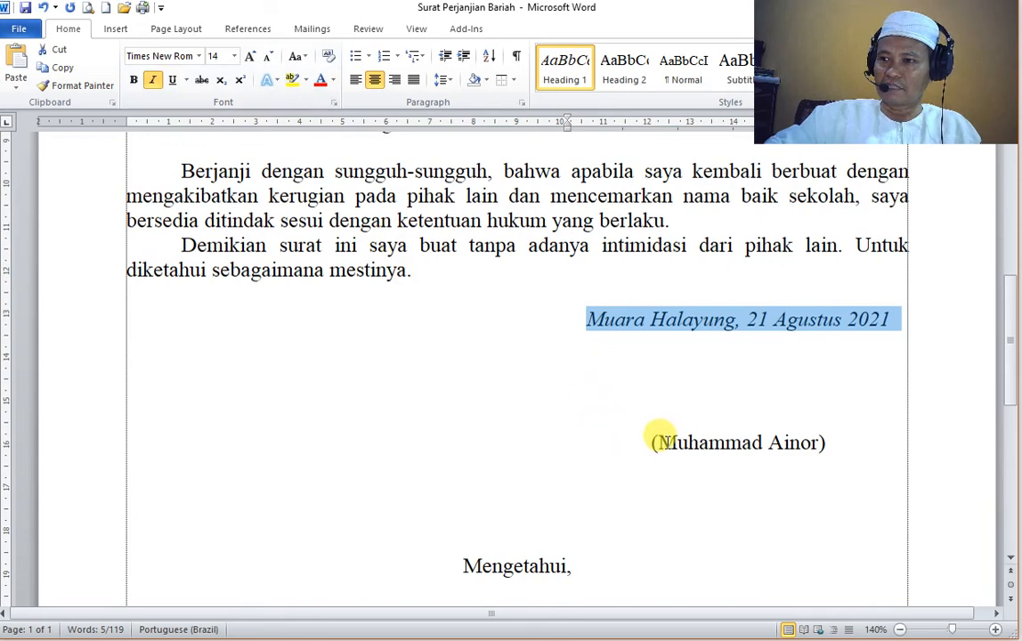
- Make the student's name inside the signature parentheses bold, italic and underlined
left_click_drag(659, 441, 813, 450)
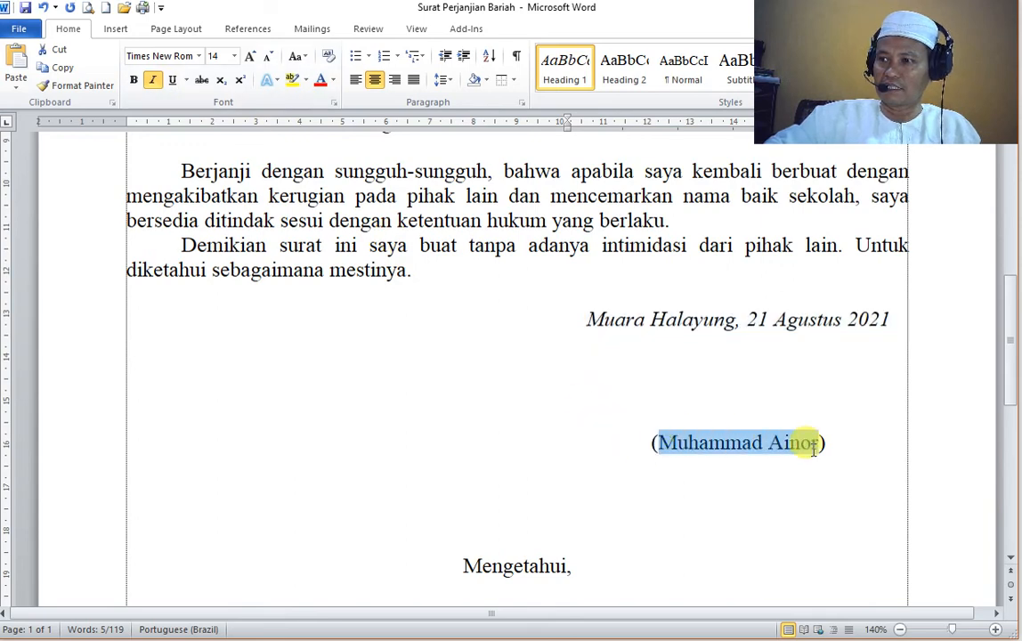
left_click(134, 79)
left_click(153, 79)
- Bold and underline the principal's name inside the parentheses above the NIP line
scroll(375, 381, "down", 5)
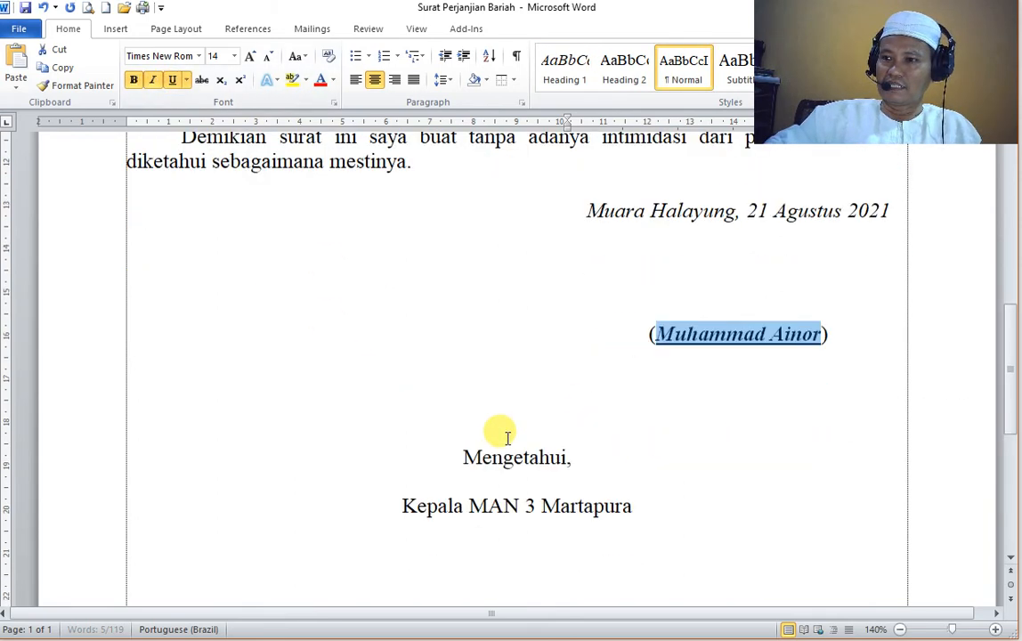
left_click_drag(419, 460, 614, 466)
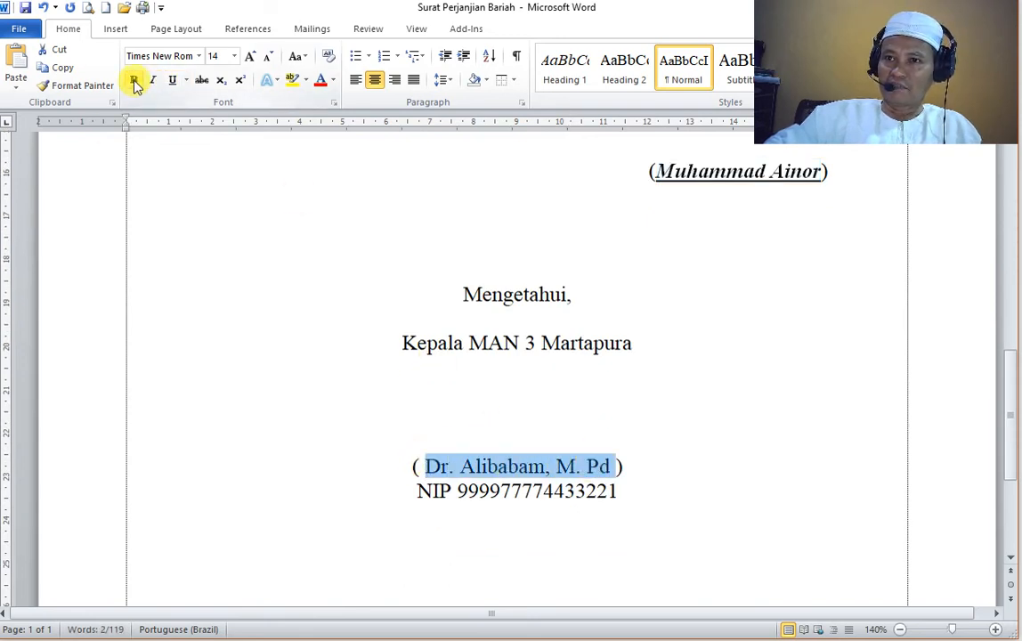
left_click(134, 79)
left_click(172, 80)
left_click(523, 403)
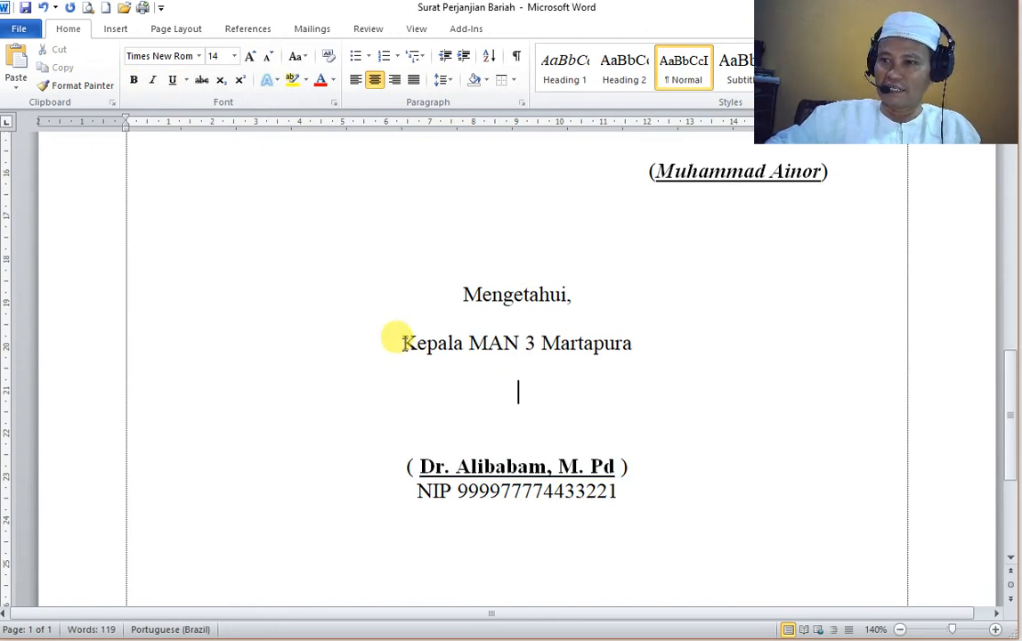
- Underline the "Kepala MAN 3 Martapura" line below "Mengetahui," in the signature block
left_click_drag(400, 342, 570, 344)
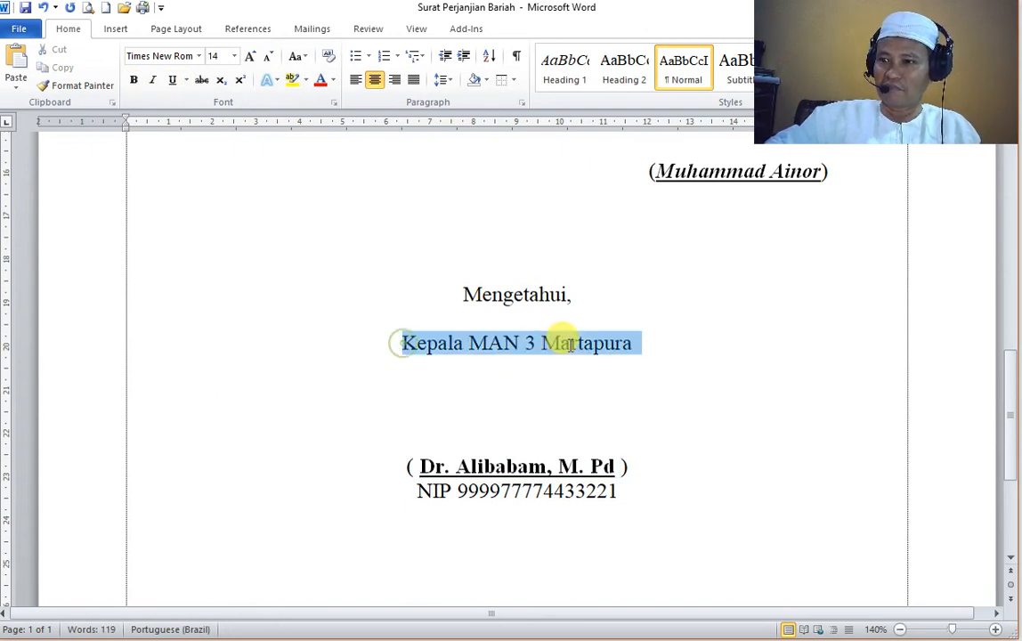
left_click(172, 79)
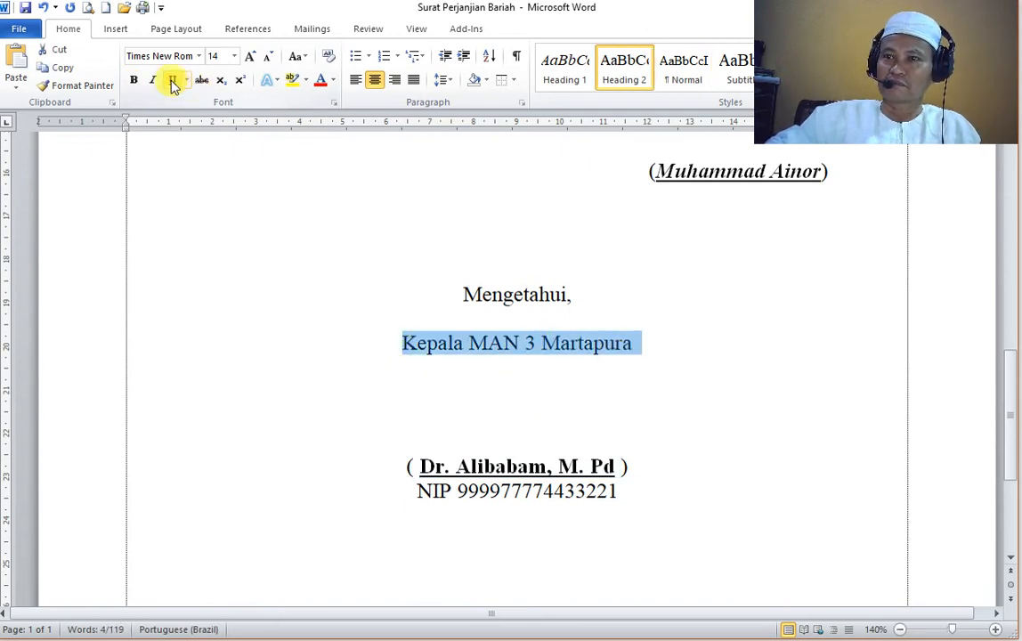
left_click(431, 341)
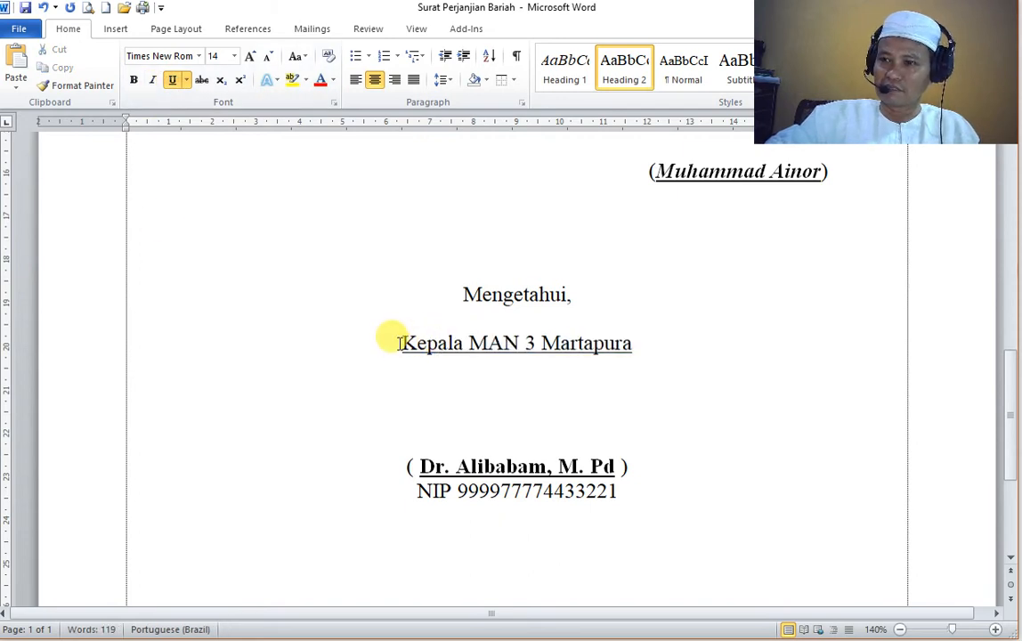
left_click_drag(400, 342, 631, 348)
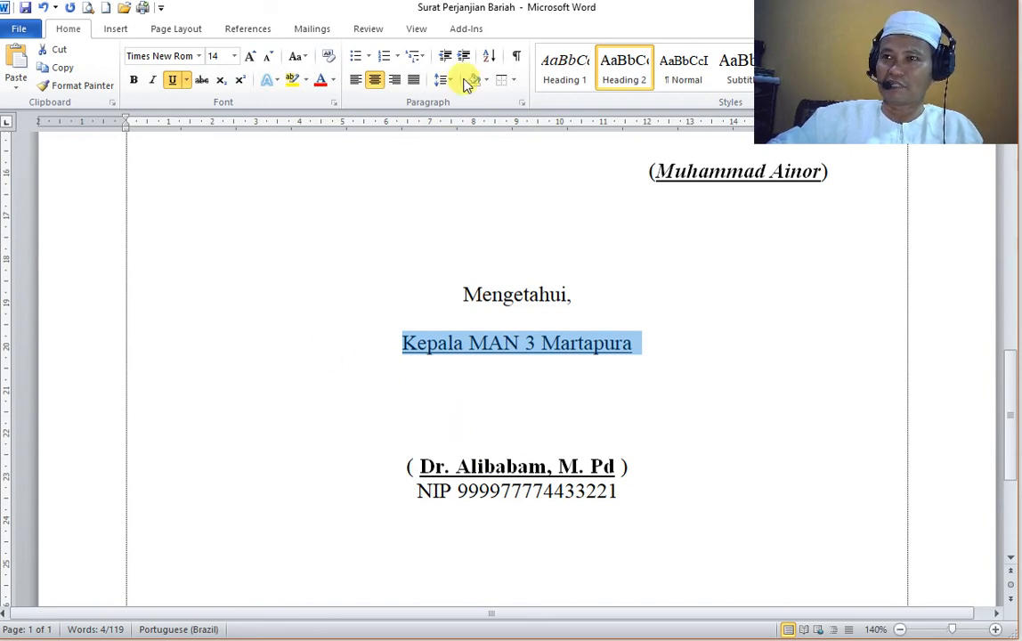
left_click(716, 237)
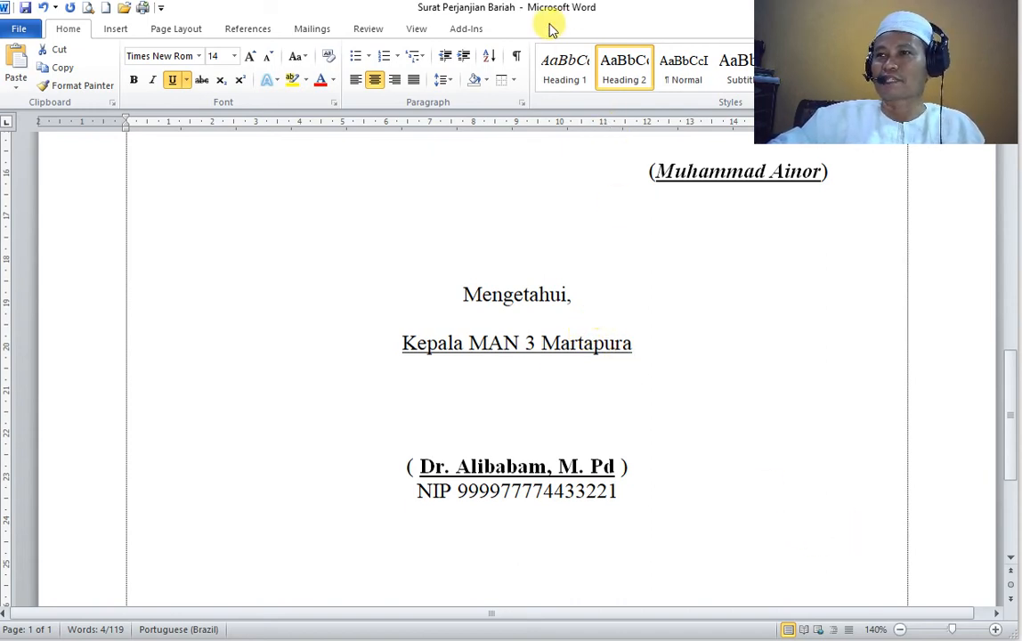
- Return to the beginning of the letter and save the document under its existing name
scroll(595, 381, "up", 10)
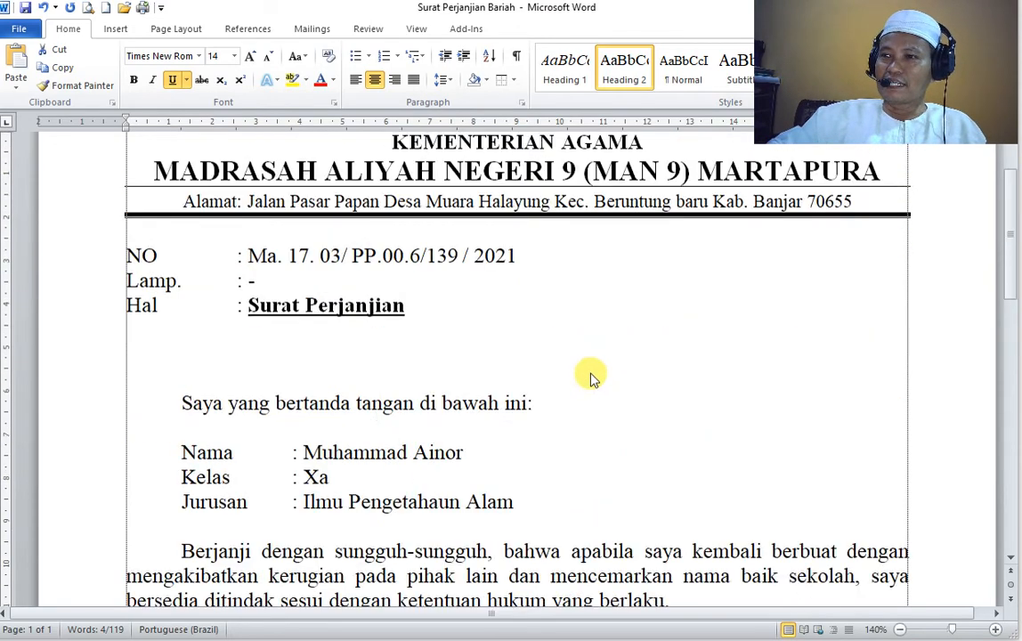
scroll(595, 381, "up", 2)
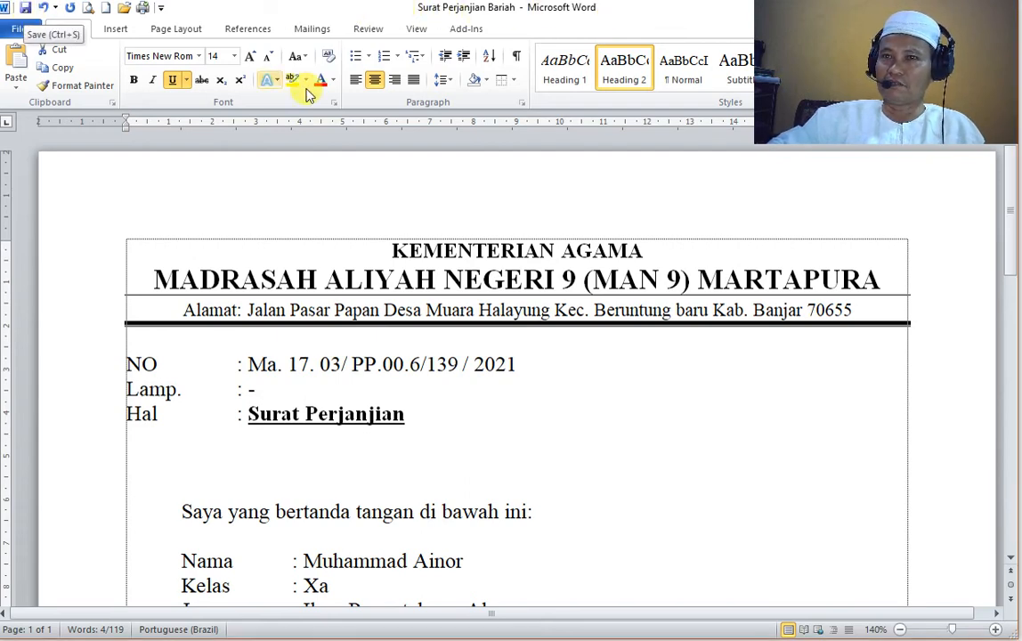
left_click(25, 11)
left_click(19, 29)
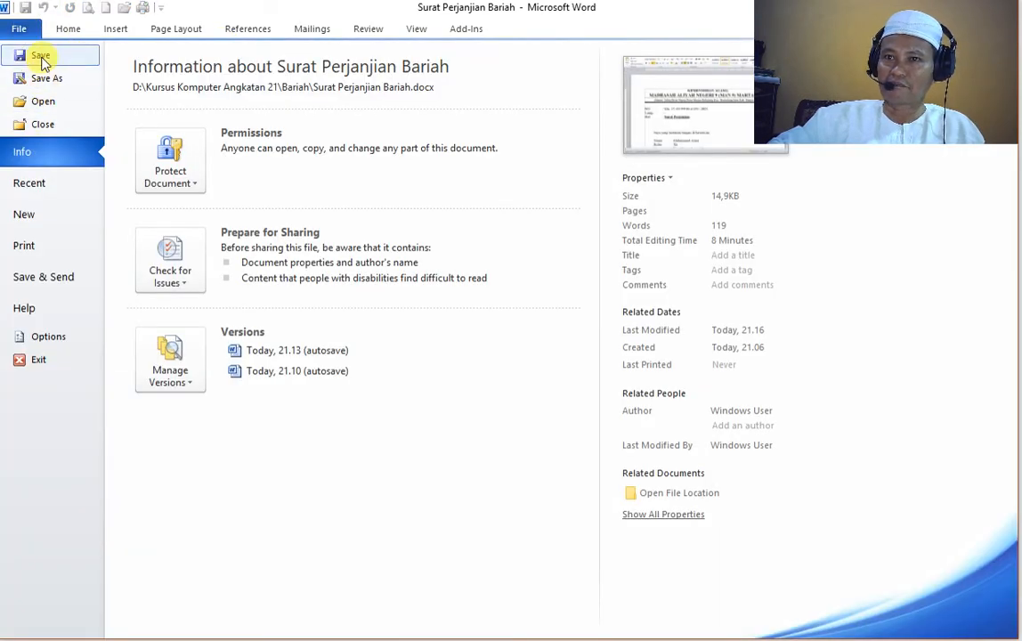
left_click(40, 57)
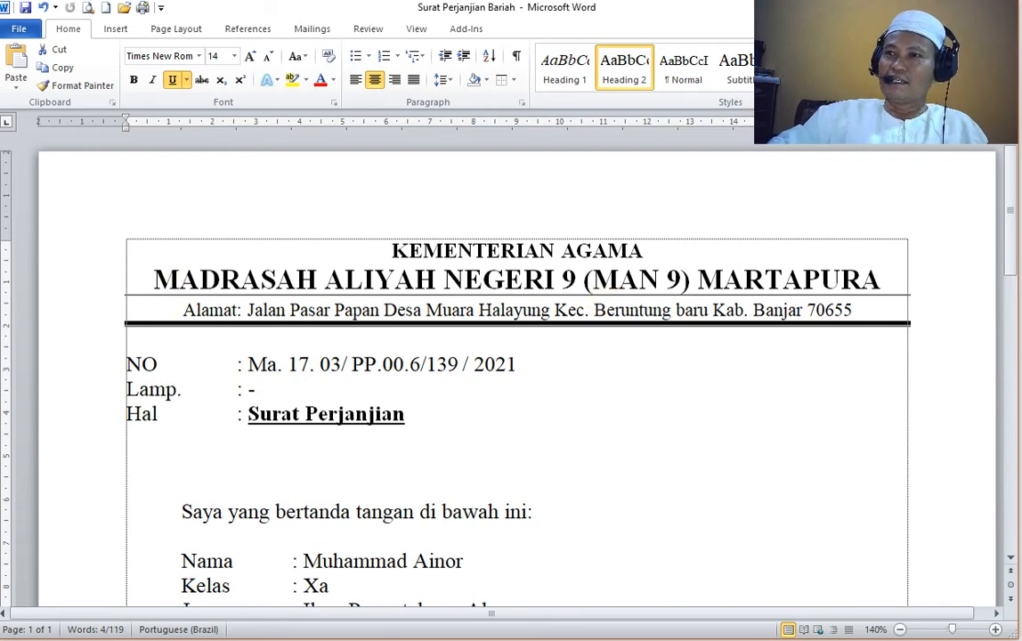
- Insert the picture DEPAG CLR from the !!!Logo JPG folder on drive D into the letter's NO line
scroll(443, 365, "down", 1)
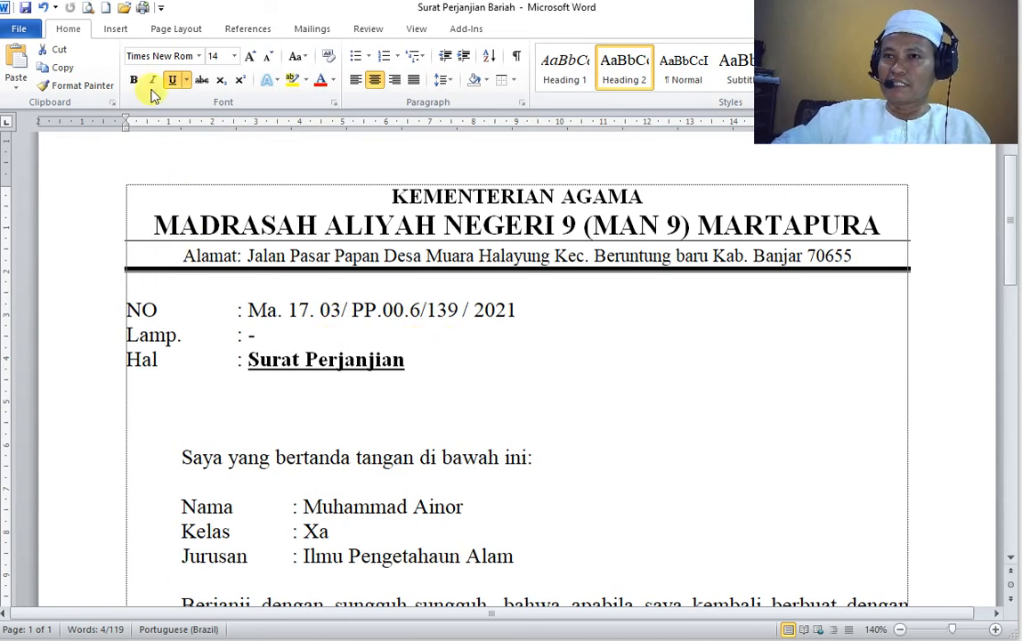
left_click(116, 30)
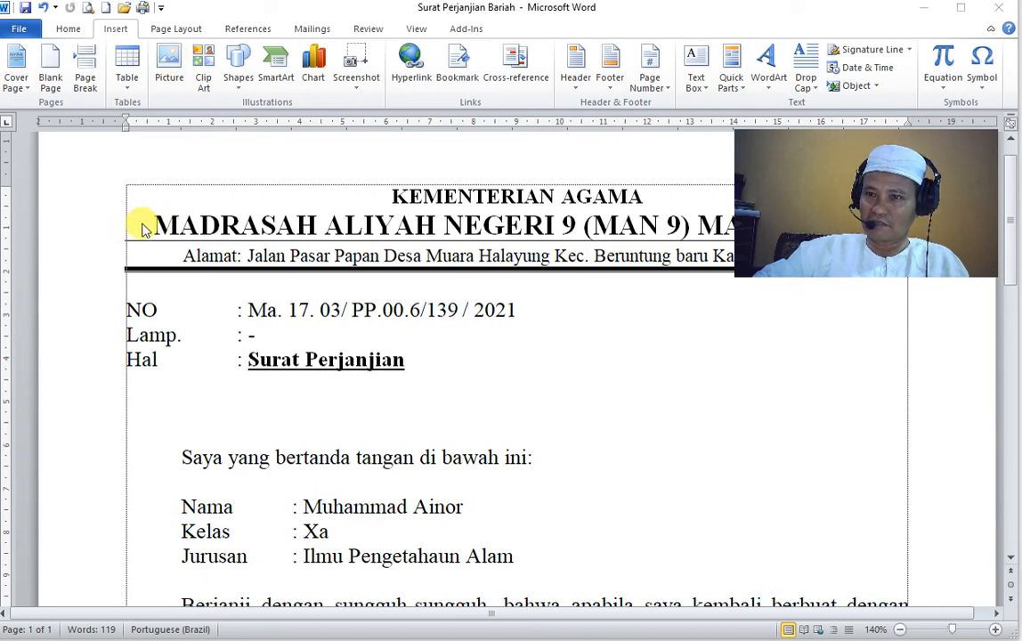
left_click(169, 60)
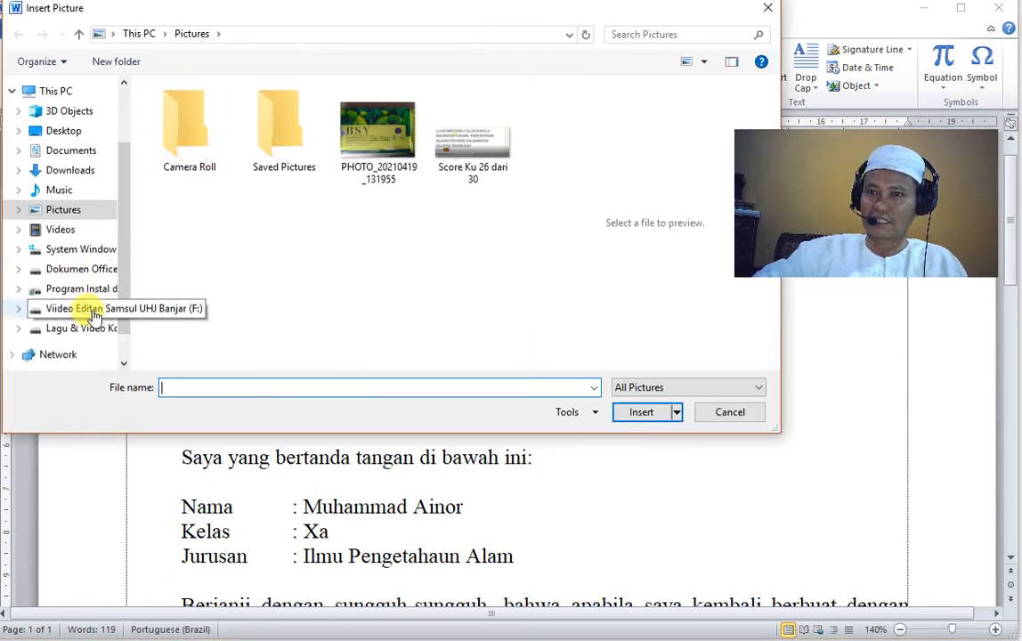
left_click(87, 271)
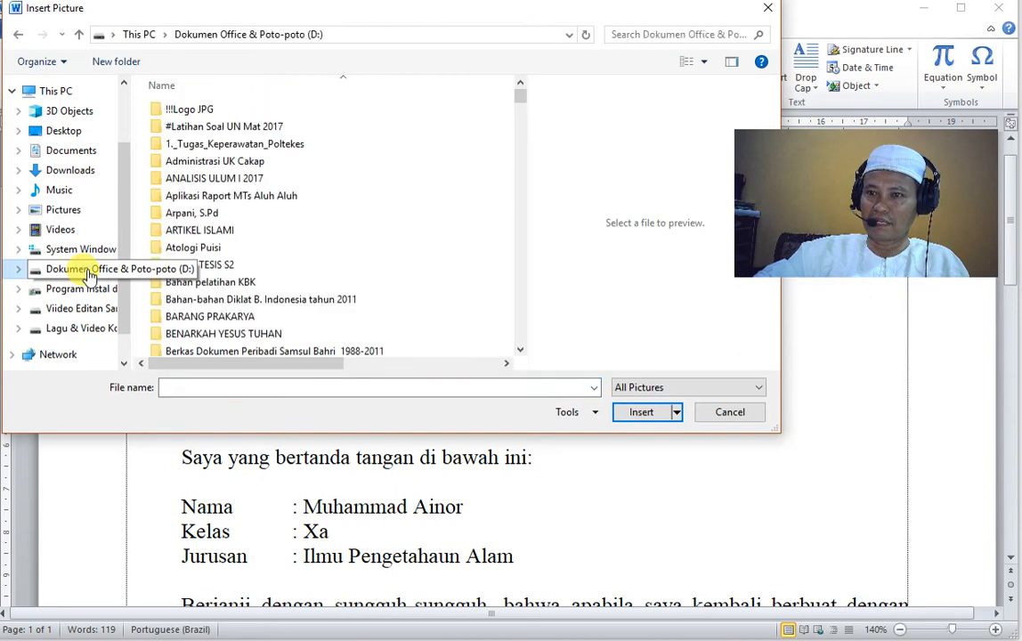
double_click(201, 108)
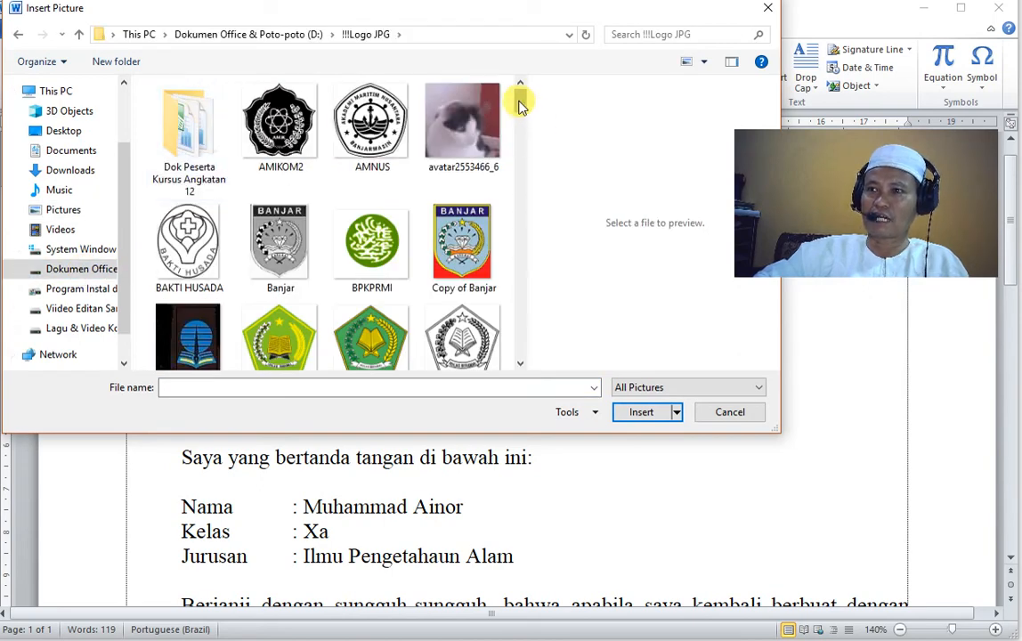
left_click_drag(521, 105, 524, 162)
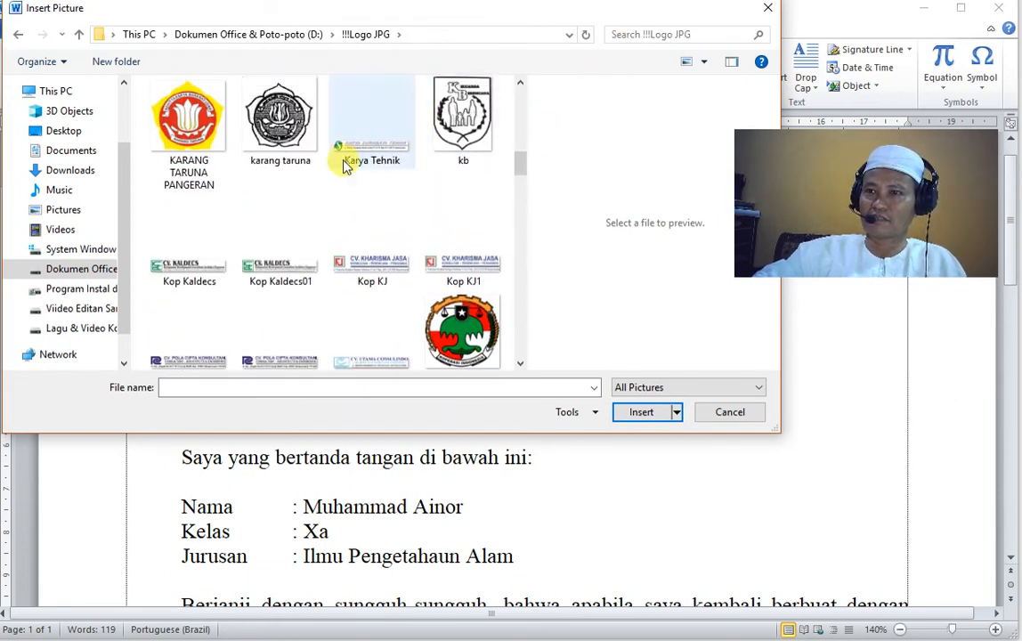
scroll(344, 217, "down", 4)
scroll(347, 216, "up", 1)
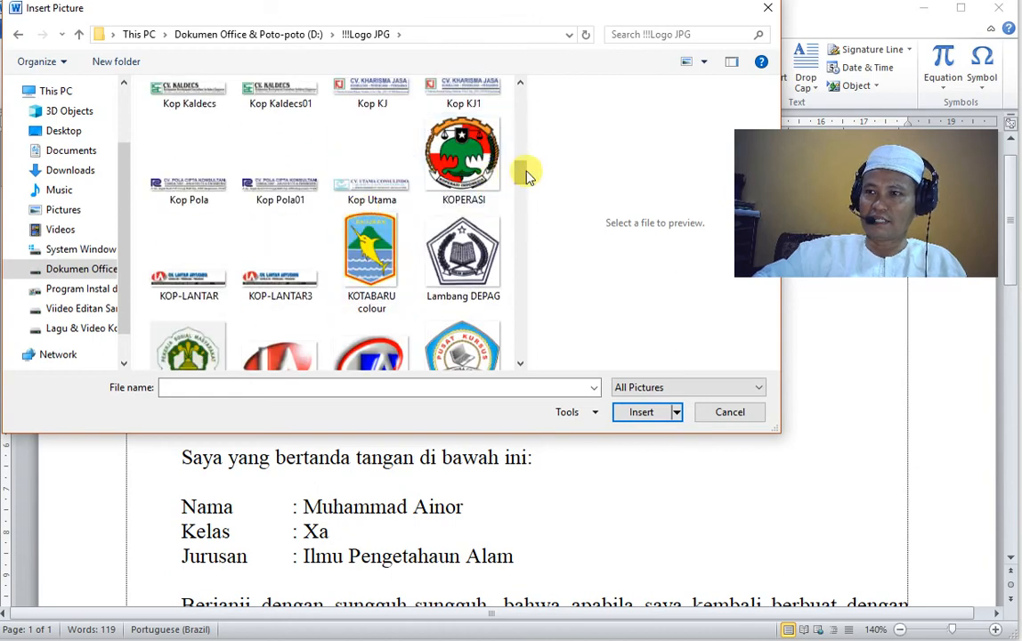
left_click_drag(523, 172, 520, 102)
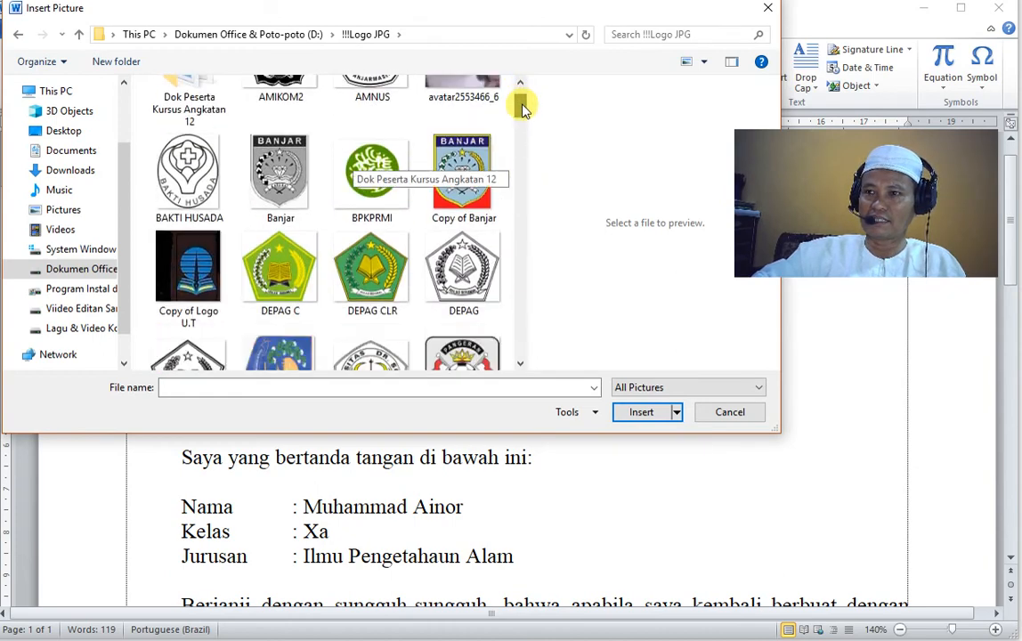
left_click(368, 269)
double_click(369, 269)
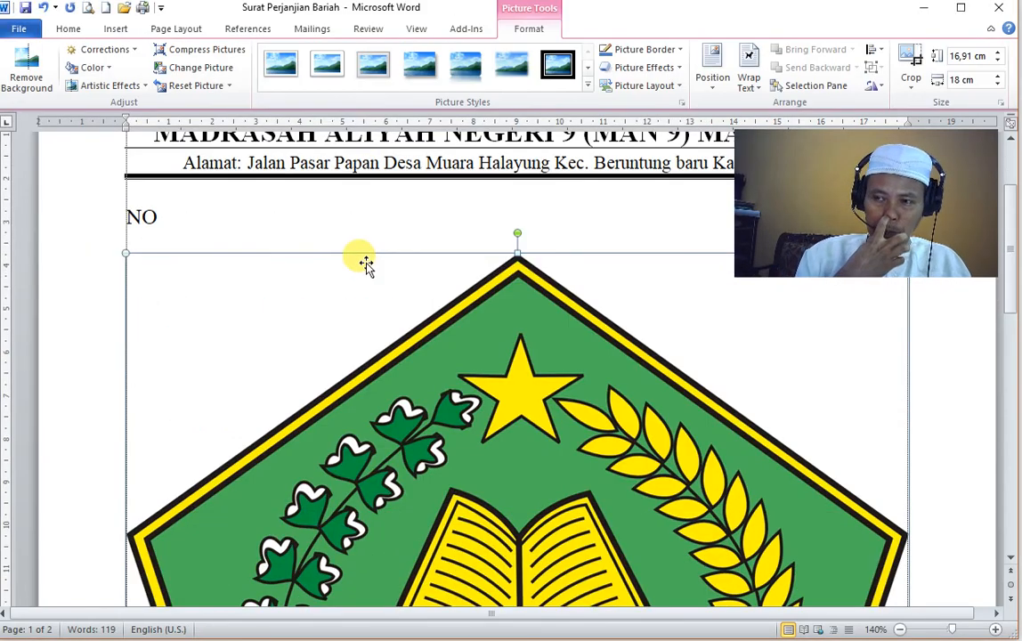
- Scale the inserted logo down proportionally to about 5,55 cm high and 5,91 cm wide
scroll(429, 365, "down", 10)
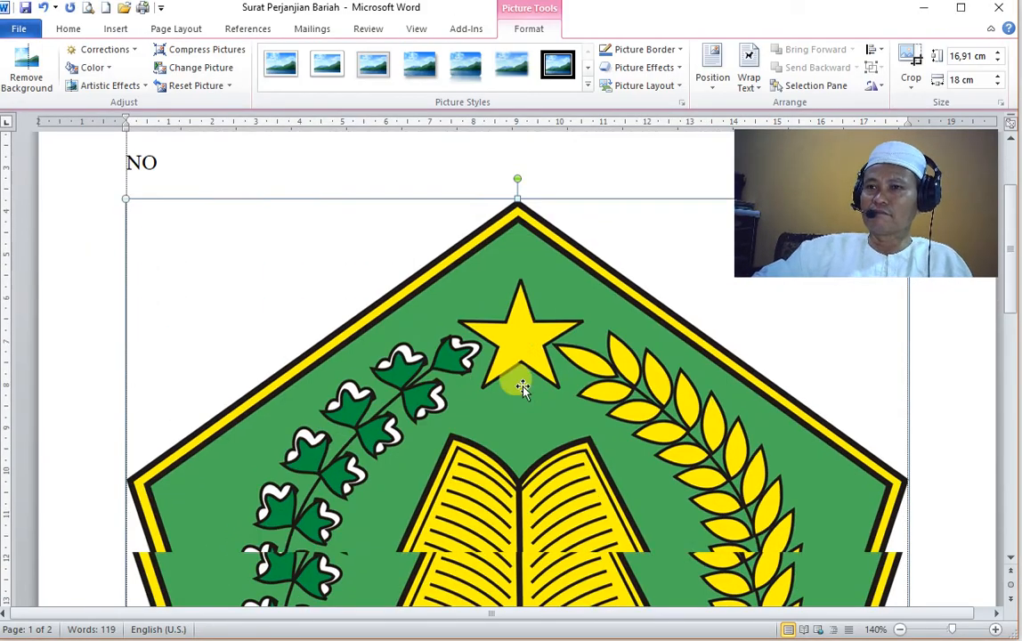
scroll(489, 369, "up", 10)
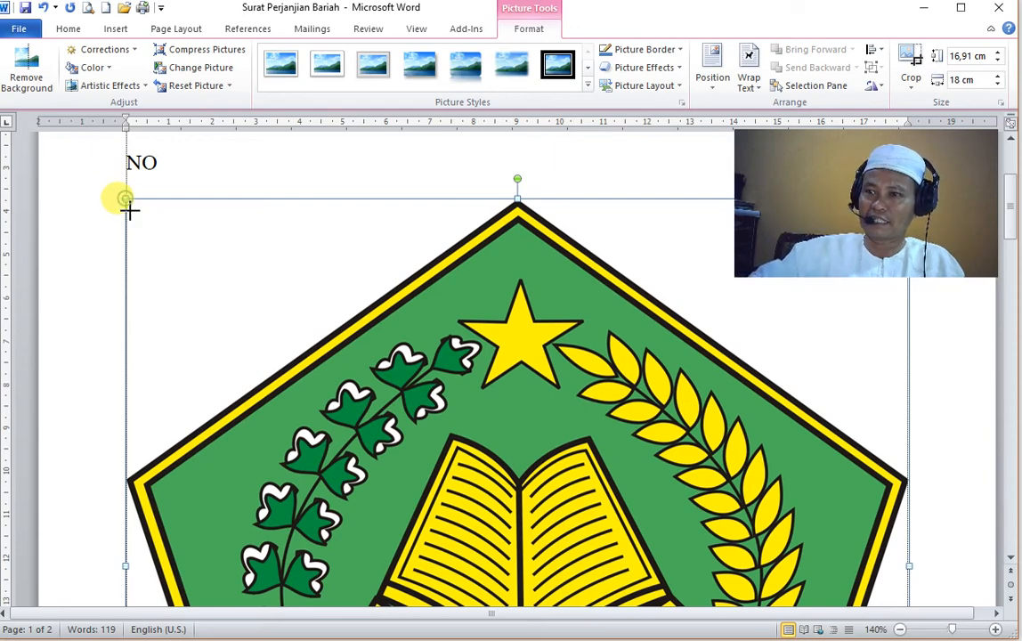
left_click_drag(130, 211, 712, 579)
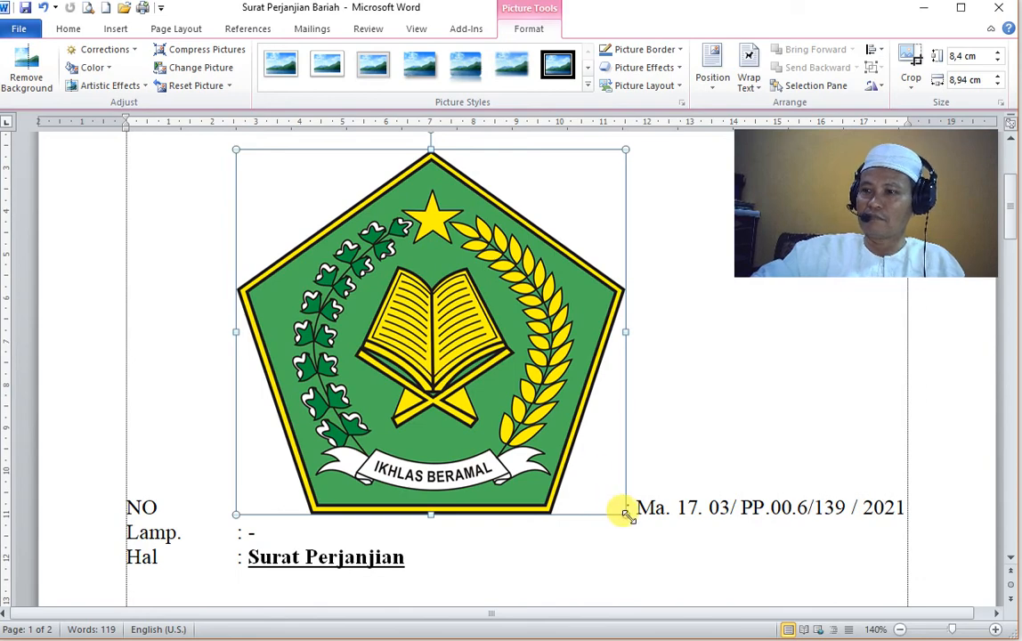
left_click_drag(625, 513, 494, 351)
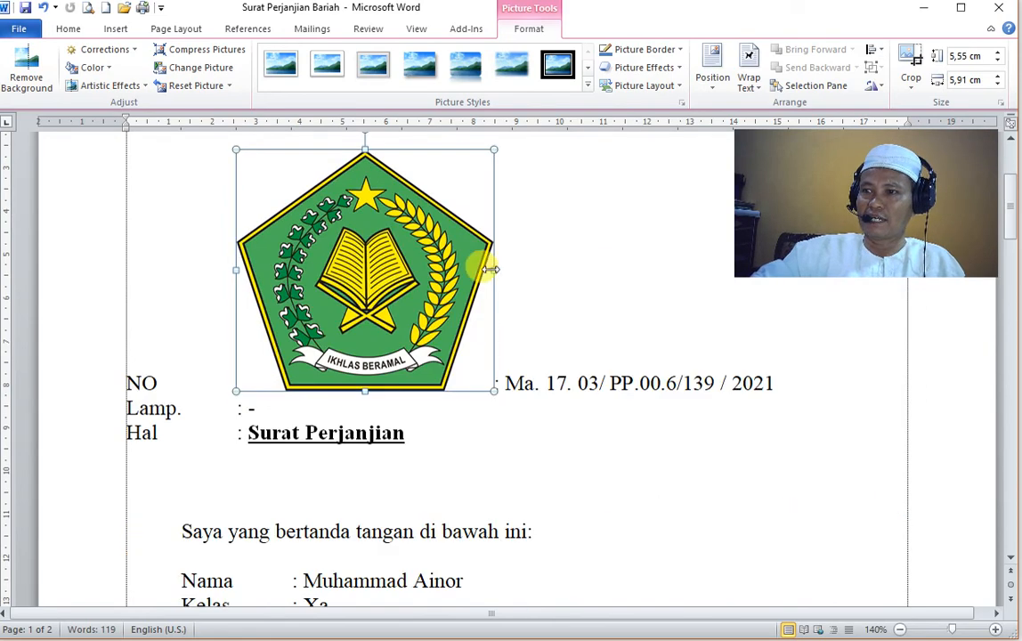
- Try narrowing only the logo's width to about 3,64 cm, and undo the change
left_click_drag(493, 268, 394, 258)
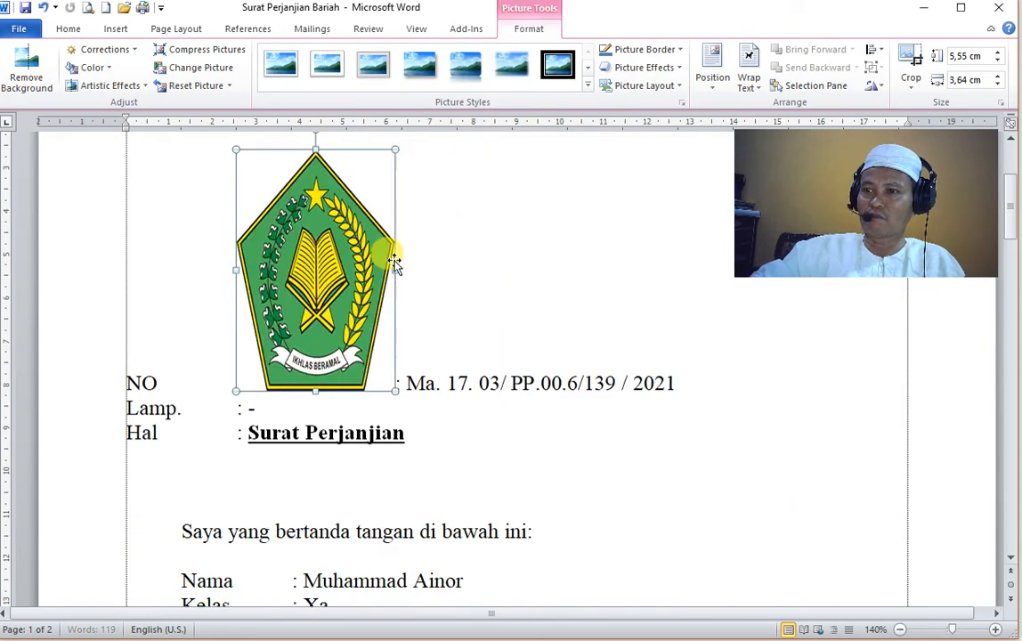
left_click(43, 8)
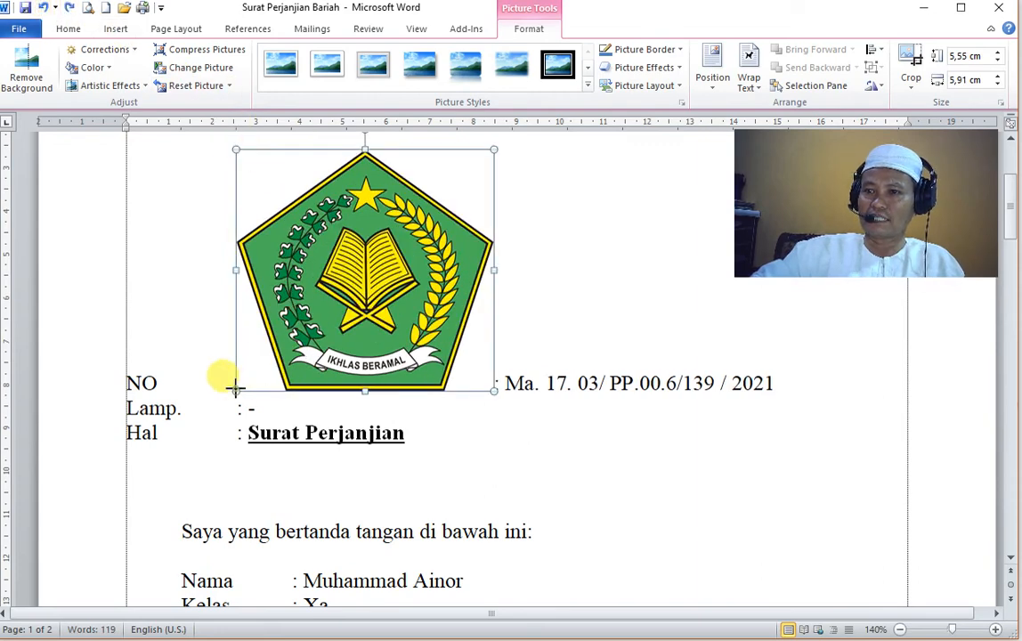
- Shrink the logo proportionally to about 3,9 cm high and 4,16 cm wide, and rotate it roughly a quarter turn clockwise
left_click_drag(235, 389, 342, 298)
left_click_drag(252, 405, 313, 342)
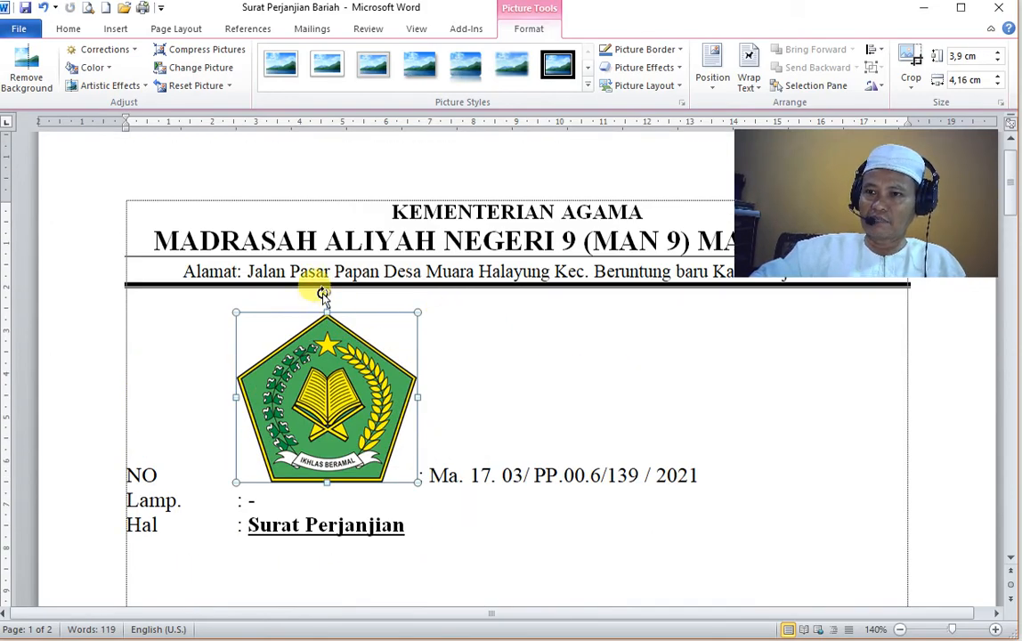
left_click_drag(326, 290, 445, 393)
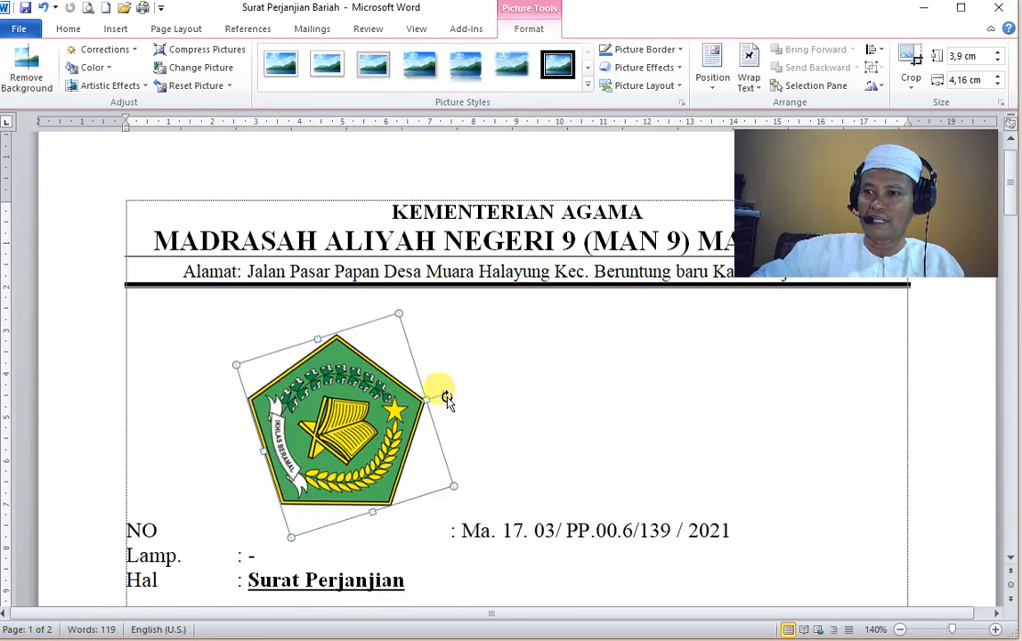